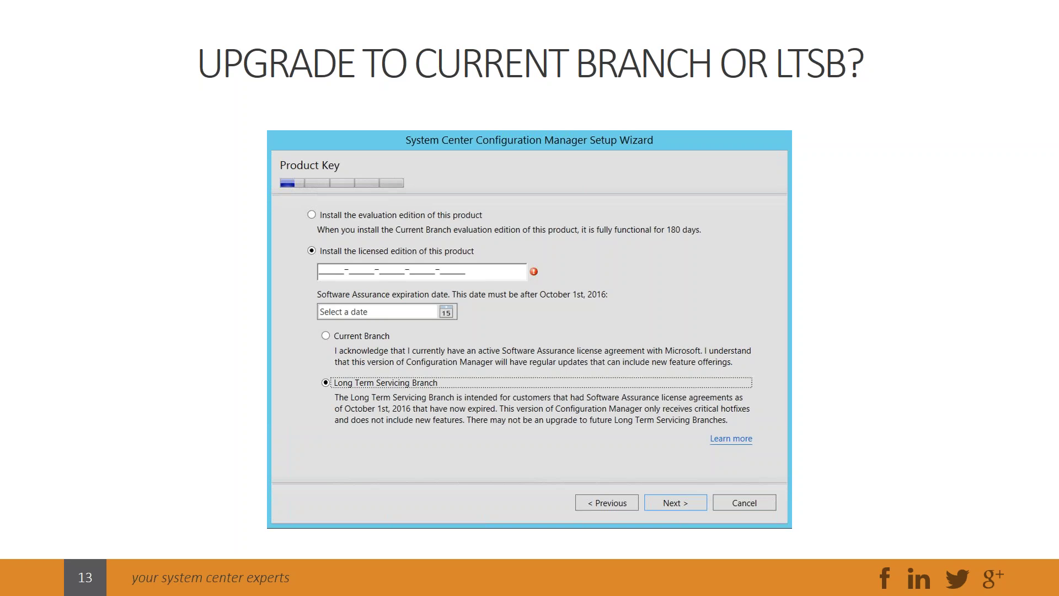
Advance to the Demonstration slide and switch to the Tech Preview Primary Site virtual machine window.
key("Right")
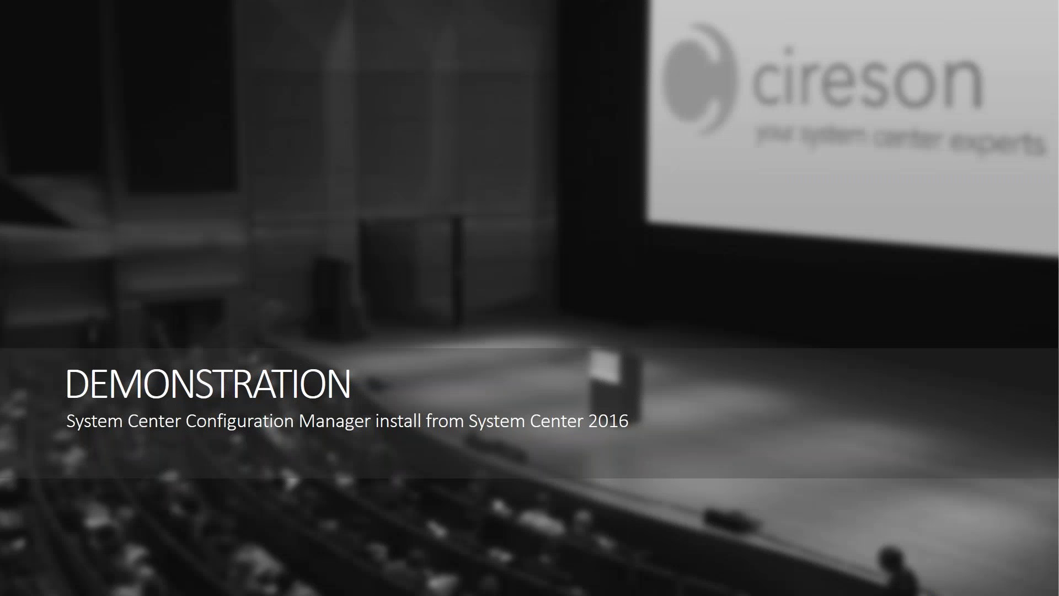
key("alt+Tab")
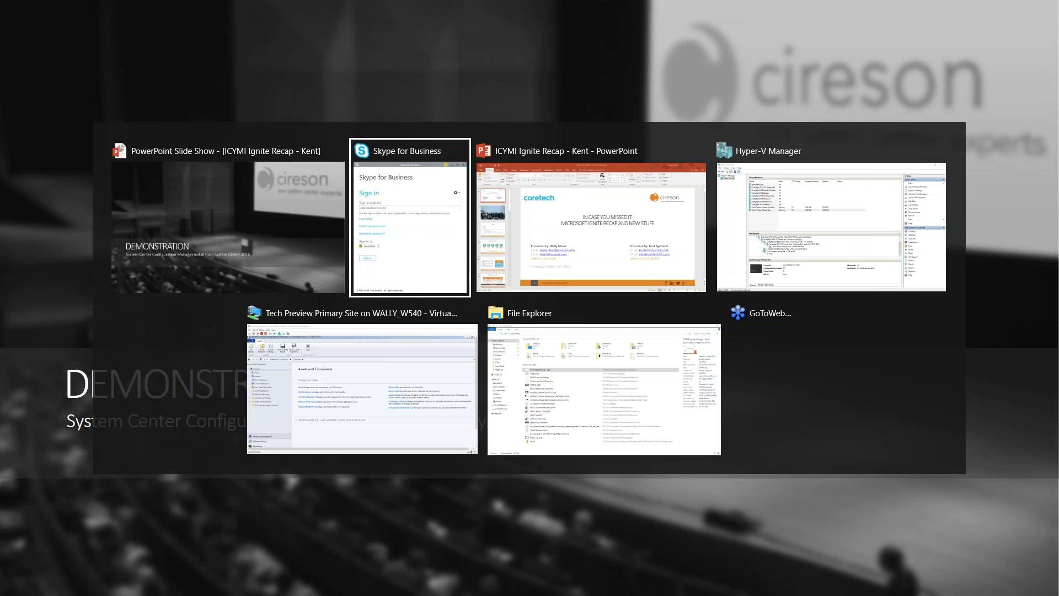
key("alt+Tab")
key("alt+Tab")
key("alt+Tab")
key("alt+Tab")
key("alt+Tab")
key("alt+Tab")
key("alt+Tab")
key("alt+Tab")
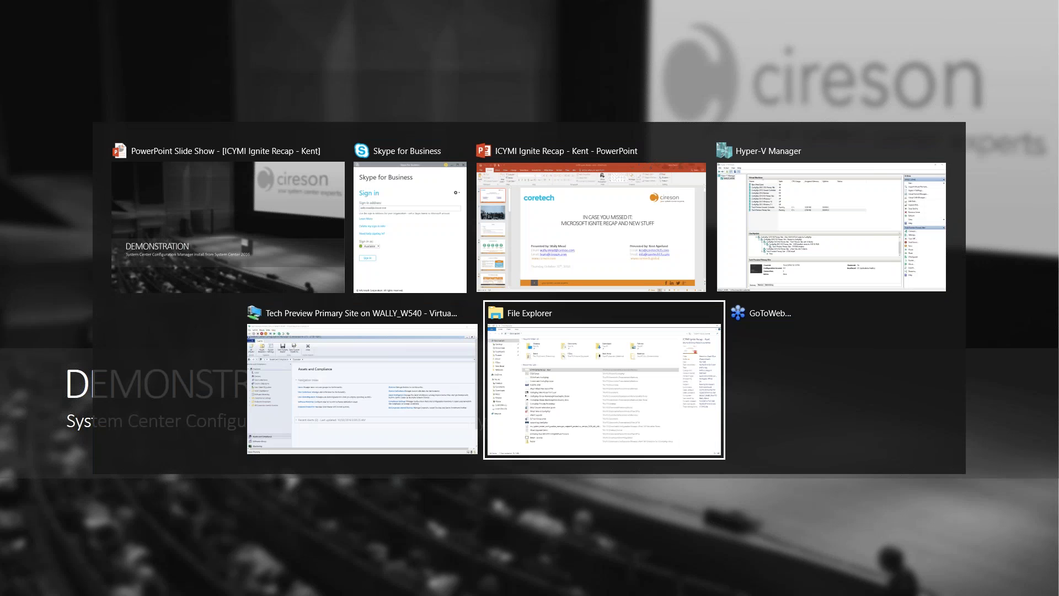
key("alt+Tab")
key("alt+Tab")
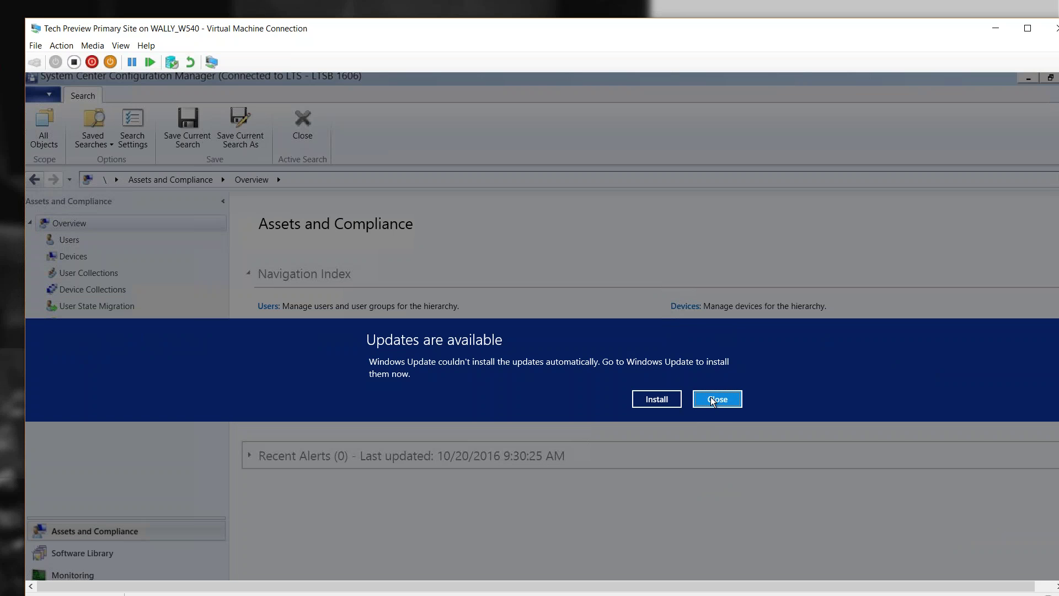
Dismiss the Windows Update notice and show the virtual machine in full screen mode.
left_click(713, 402)
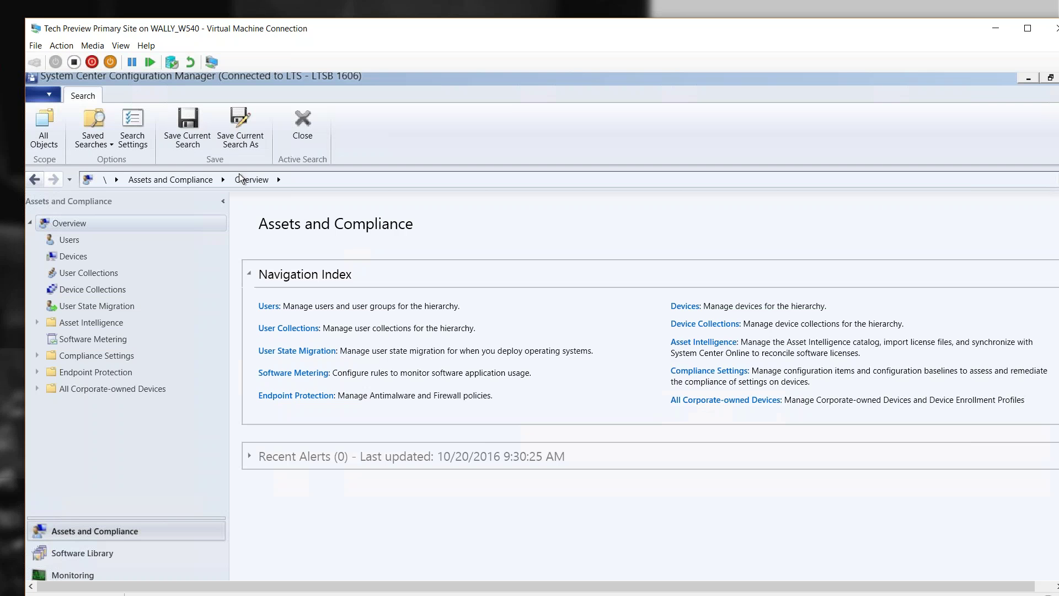
left_click(121, 47)
left_click(138, 60)
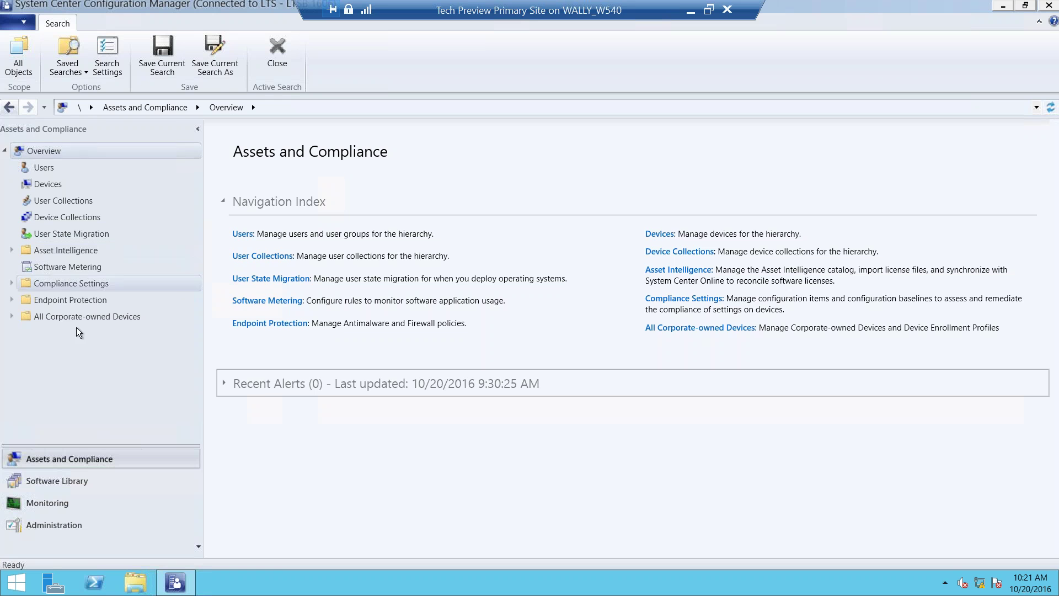
View the About System Center Configuration Manager version and licensing details, and close them.
left_click(23, 22)
left_click(46, 142)
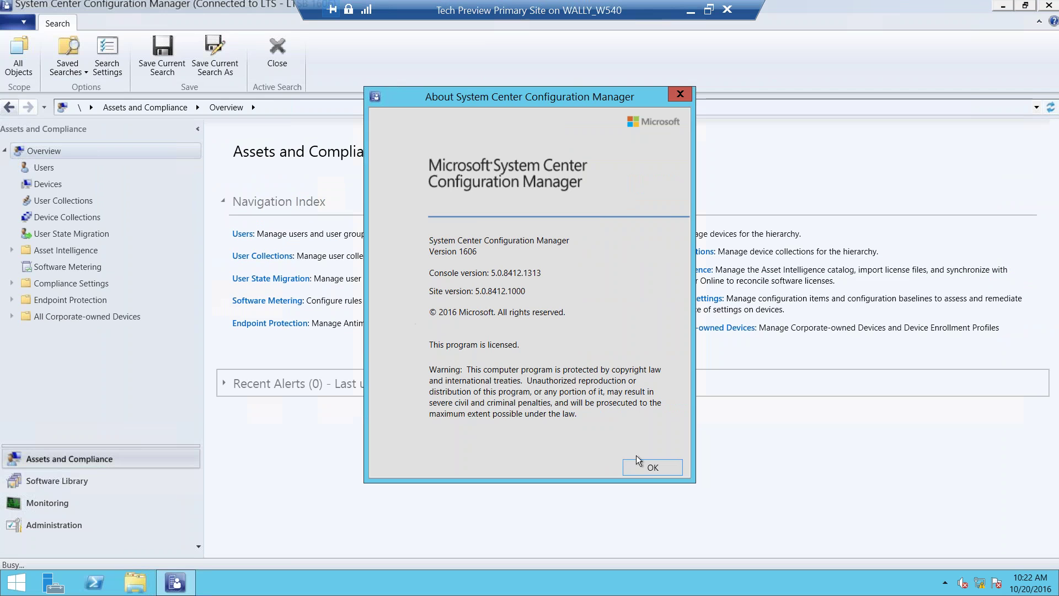
left_click(649, 468)
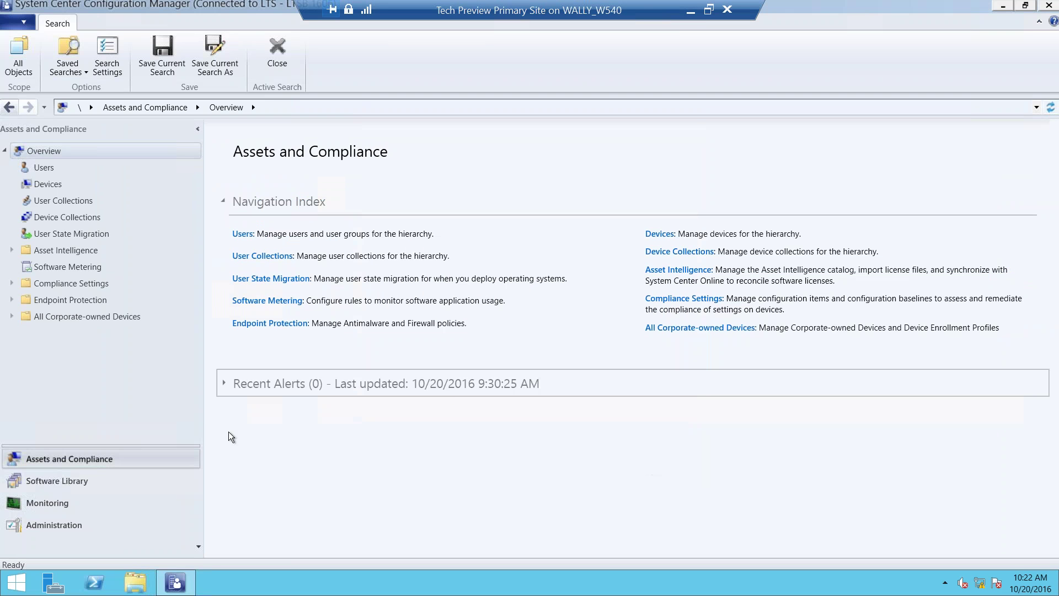
In the Administration workspace's Sites, view the Licensing options of the hierarchy settings for converting to Current Branch, leaving them unchanged.
left_click(51, 527)
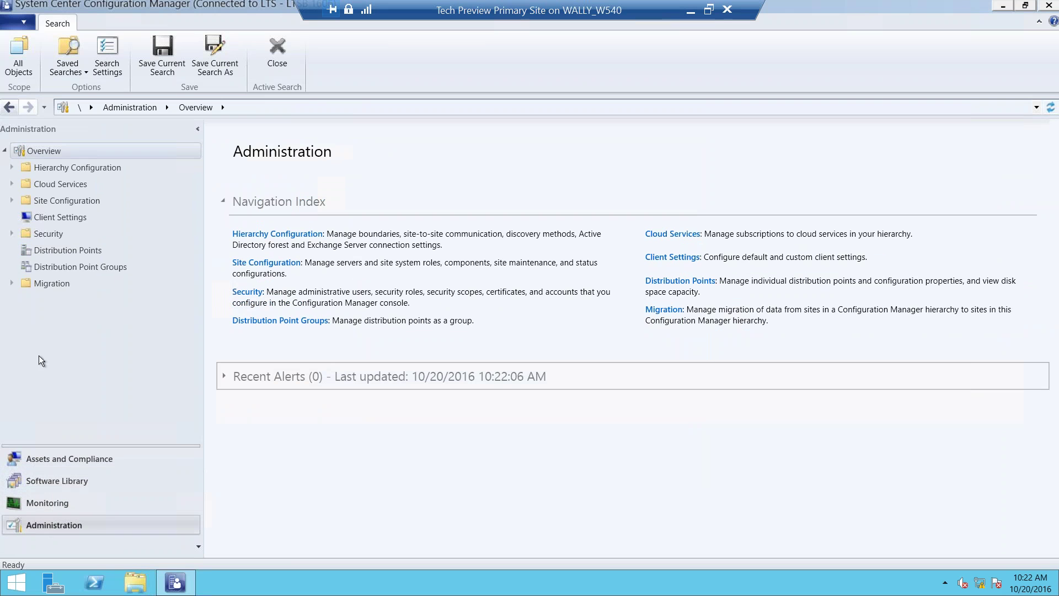
left_click(12, 200)
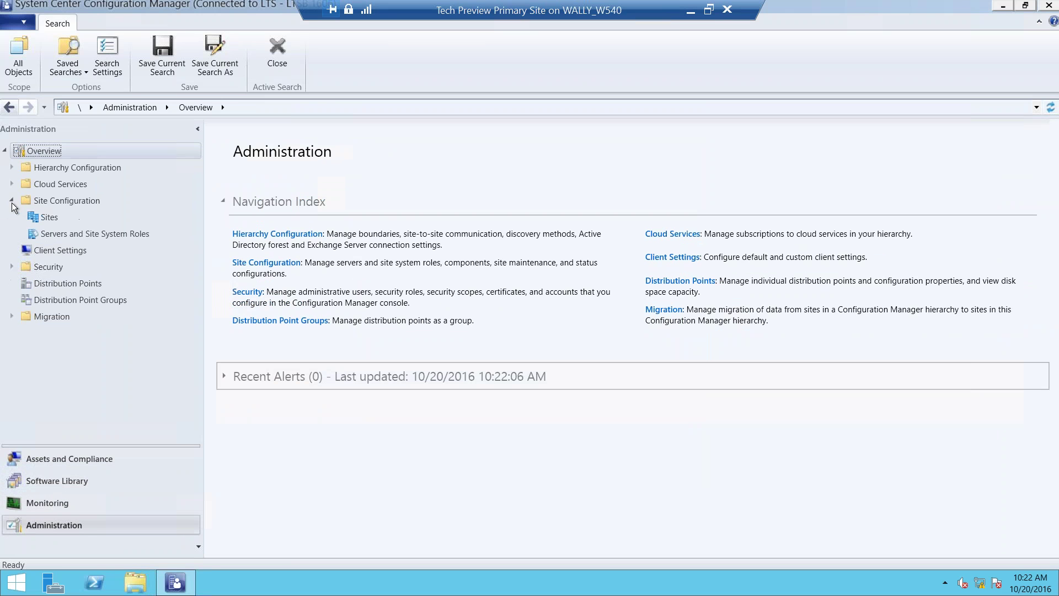
left_click(48, 217)
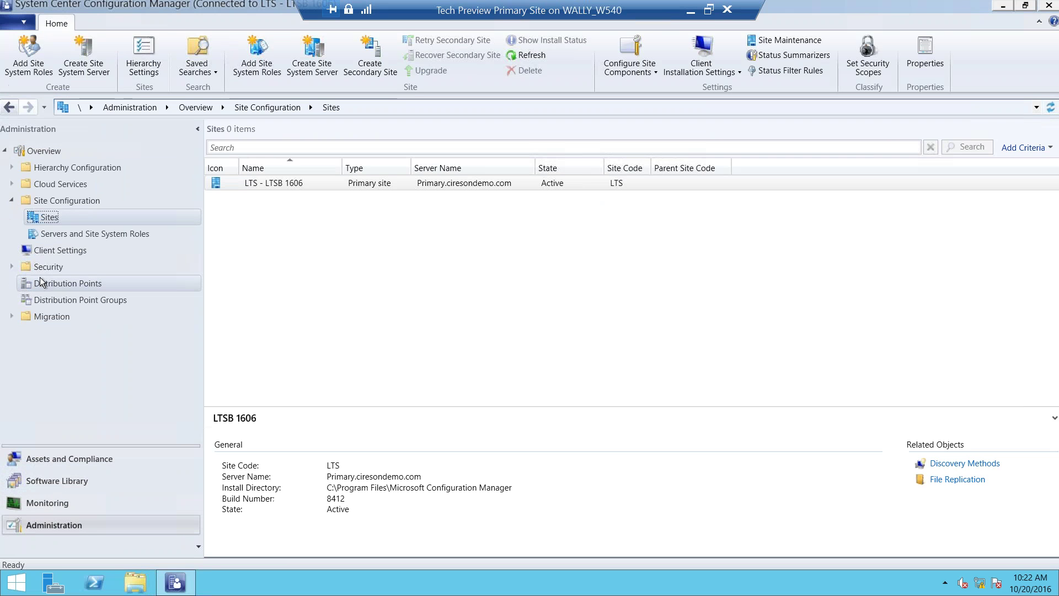
left_click(145, 62)
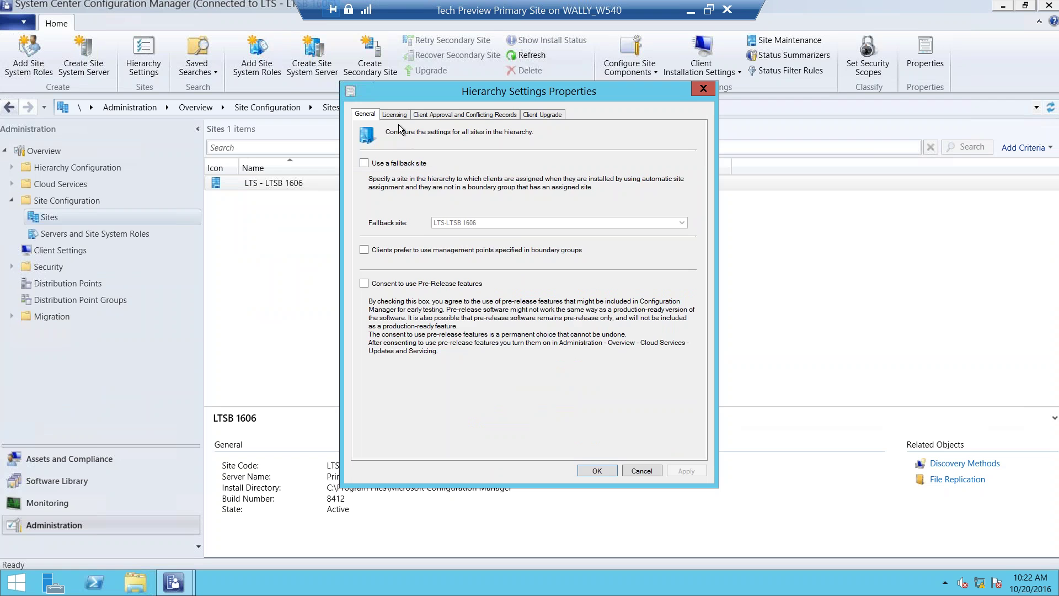
left_click(395, 115)
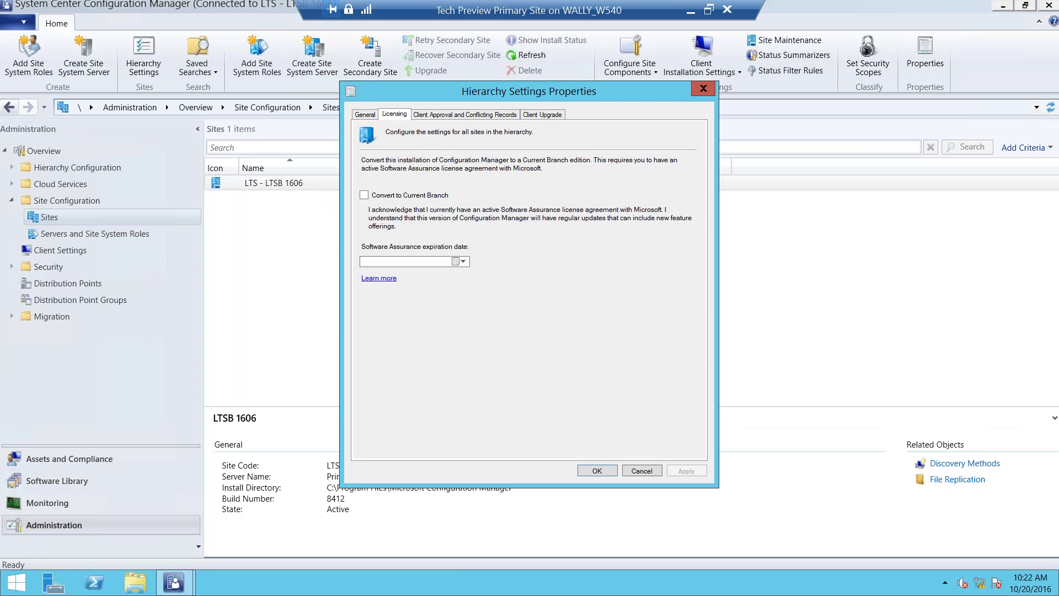
key("Escape")
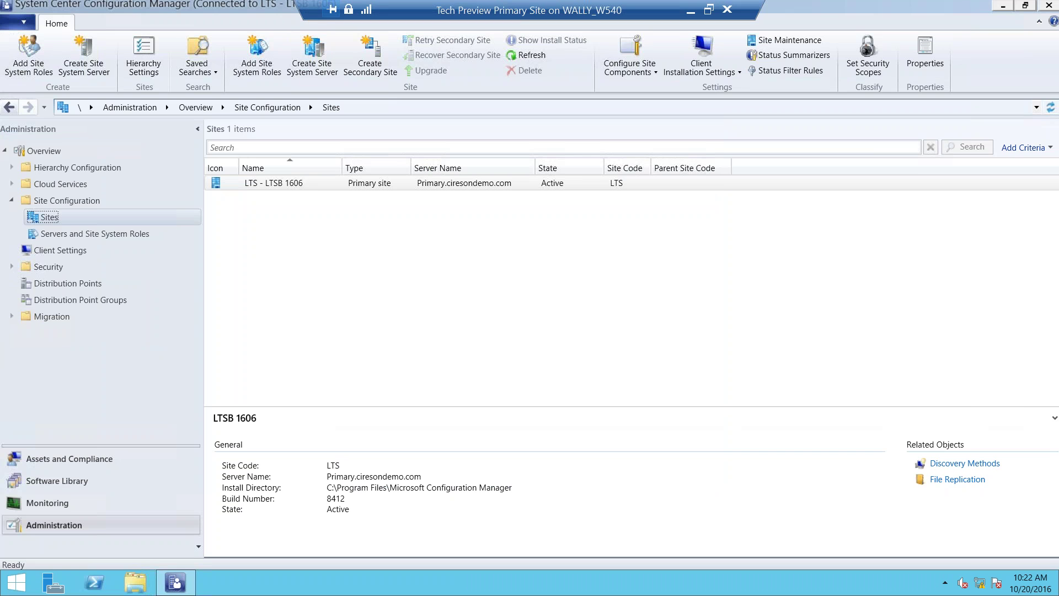
Try to add a Microsoft Intune subscription under Cloud Services.
left_click(12, 184)
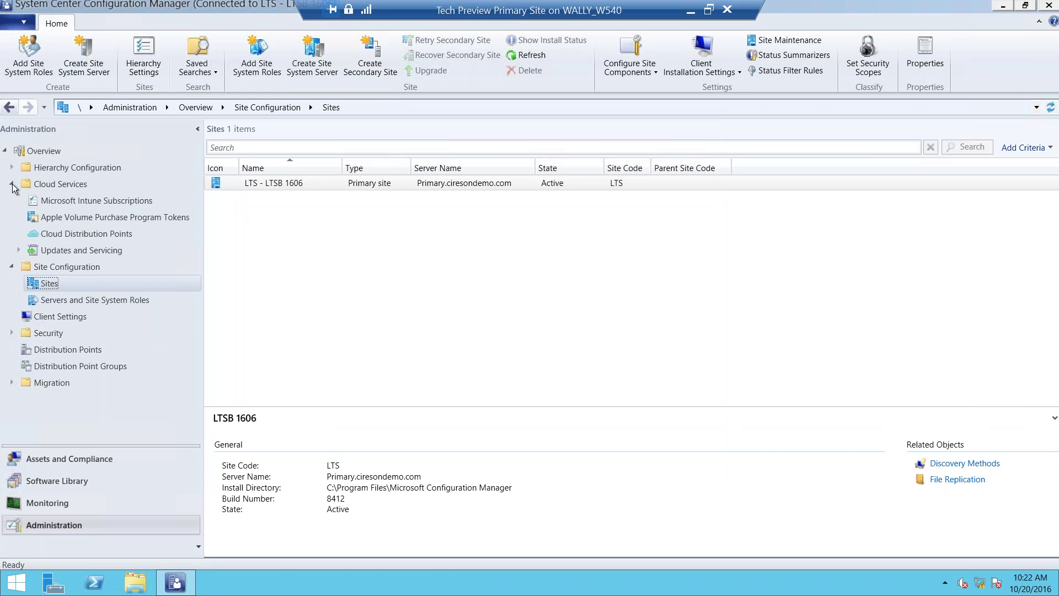
left_click(99, 202)
right_click(100, 202)
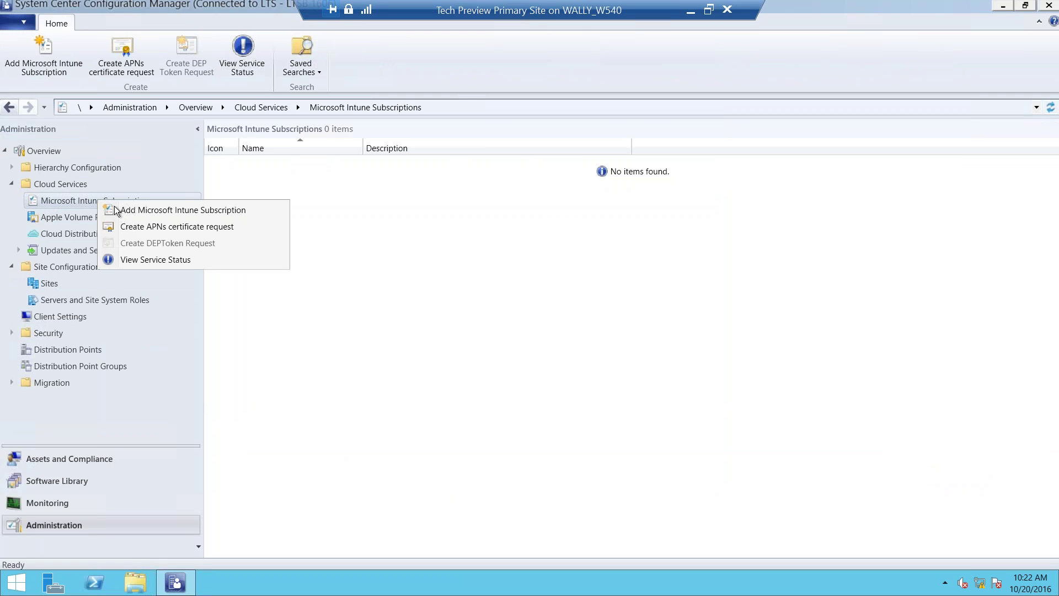
left_click(125, 209)
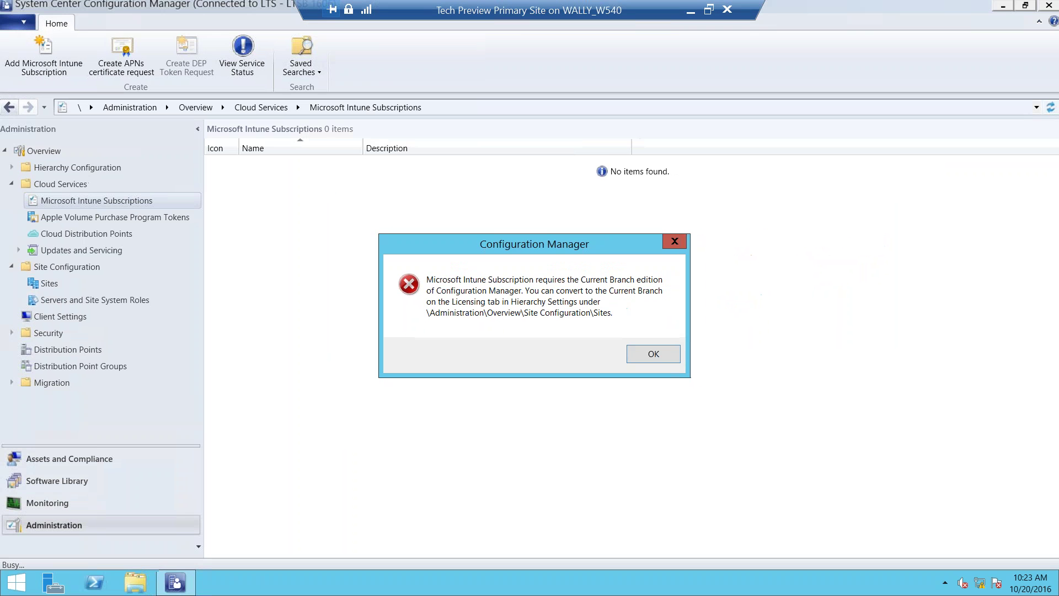
left_click(856, 394)
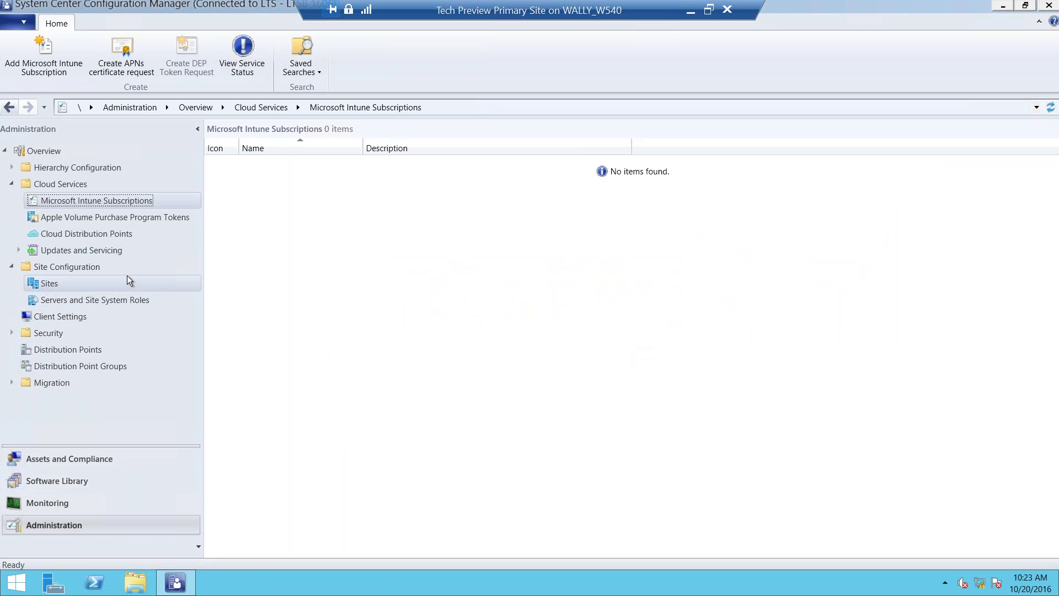
Try to create a cloud distribution point under Cloud Services.
left_click(98, 234)
right_click(97, 234)
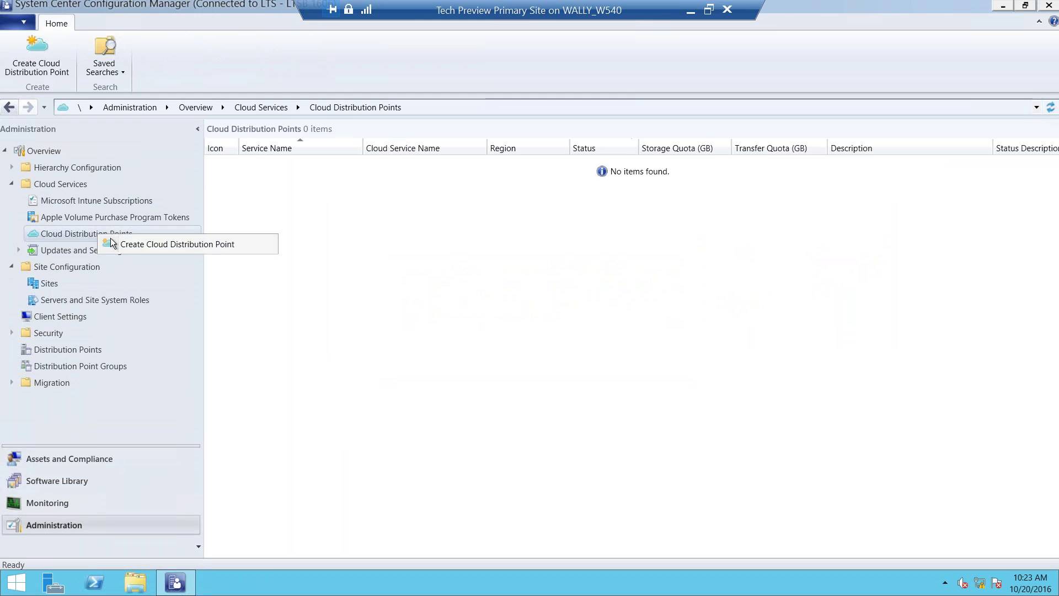
left_click(165, 241)
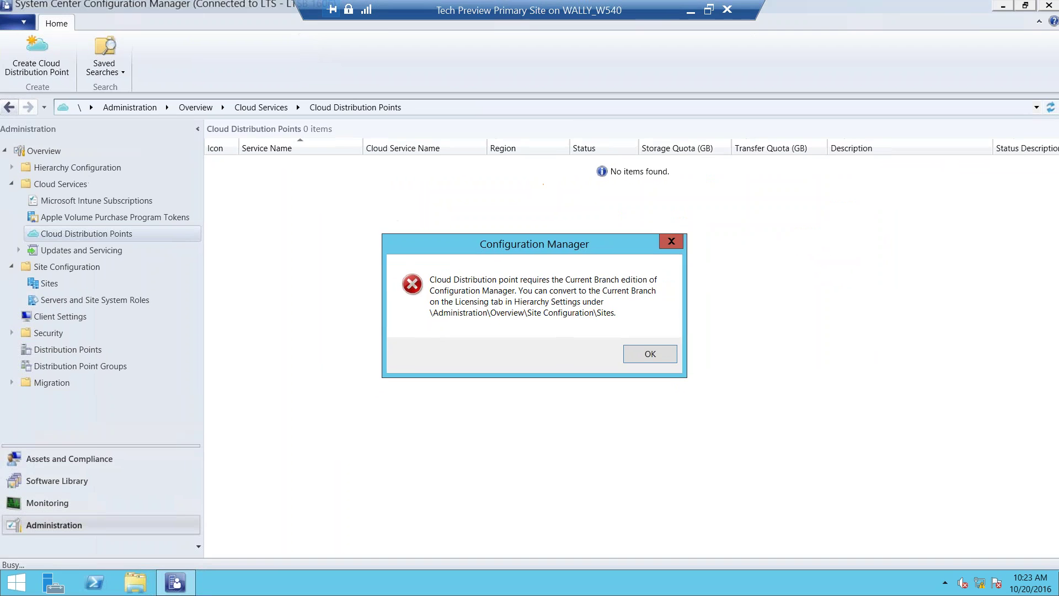
key("Return")
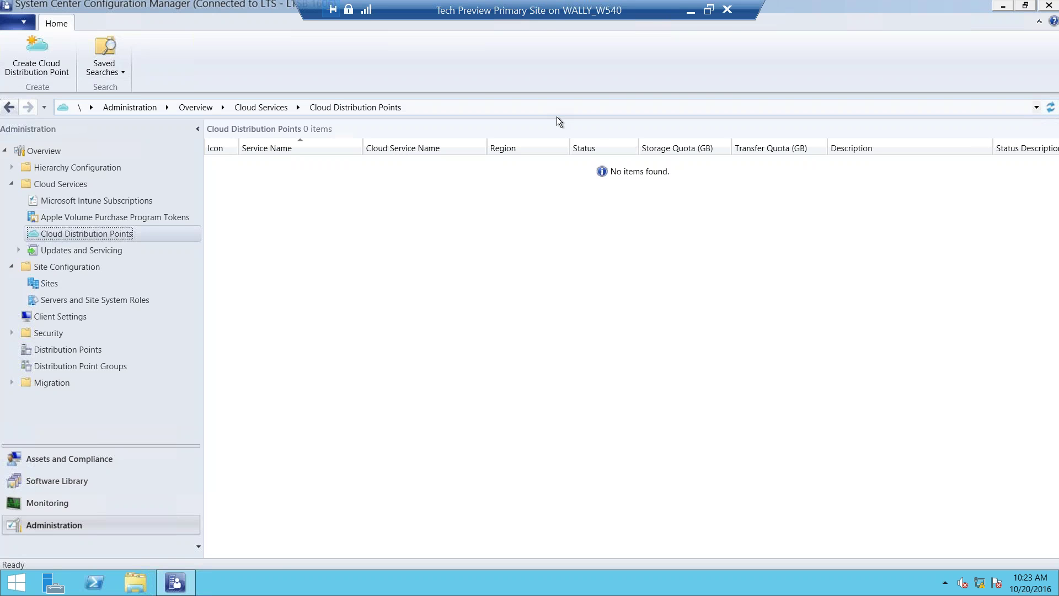
Minimise the virtual machine, return to the slide show and advance to the What's New in EMS slide.
left_click(691, 14)
key("Right")
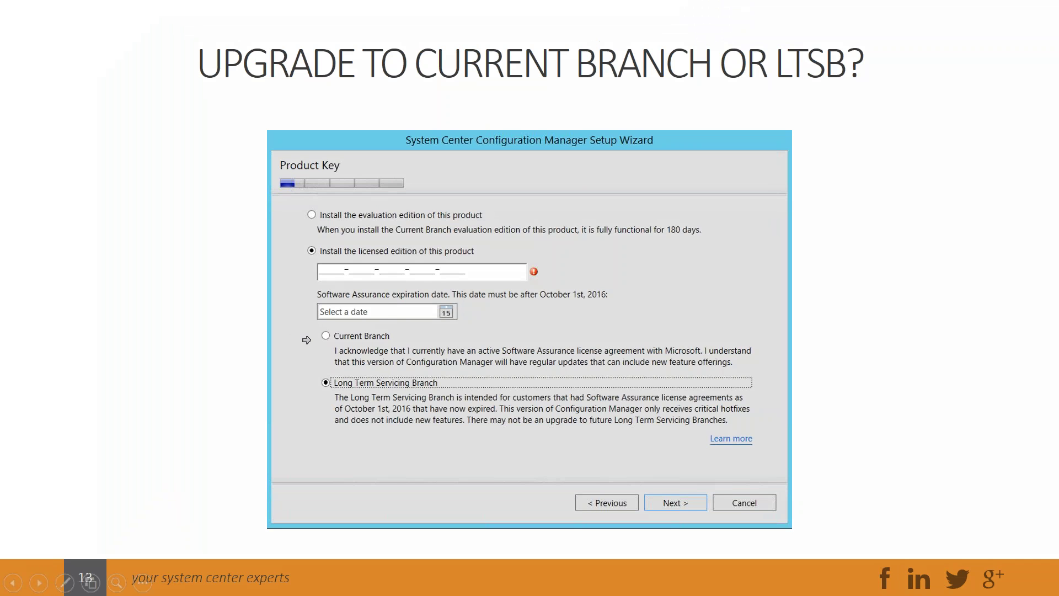
left_click(302, 334)
key("ctrl+l")
key("Right")
key("Right")
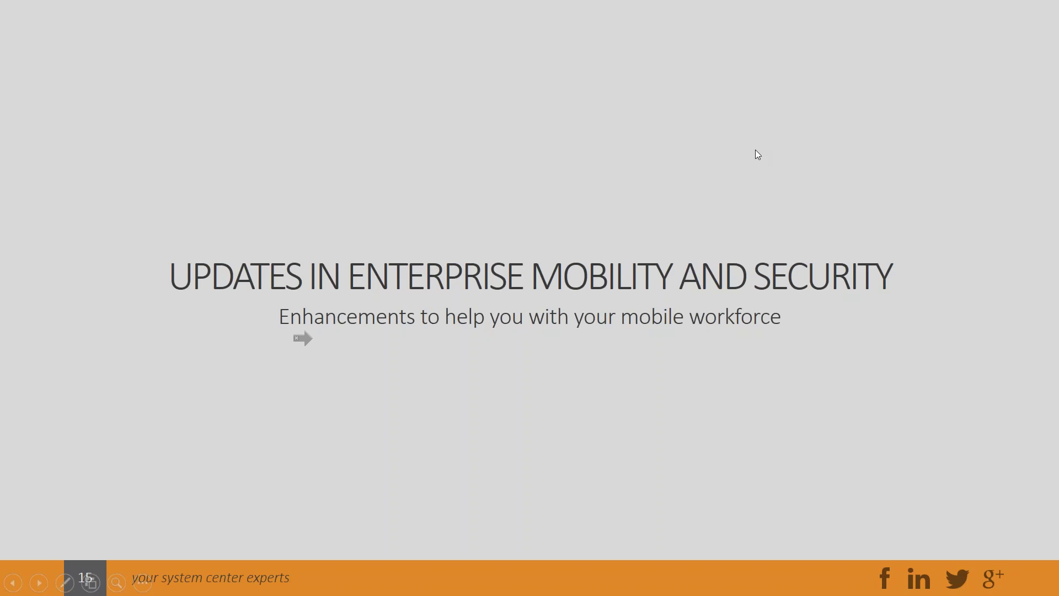
key("Right")
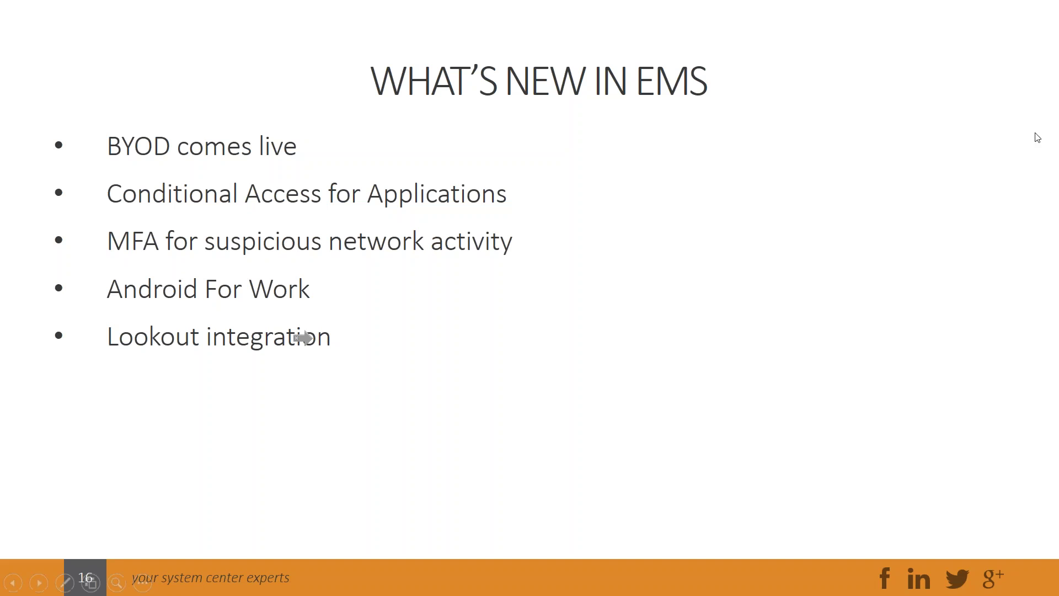
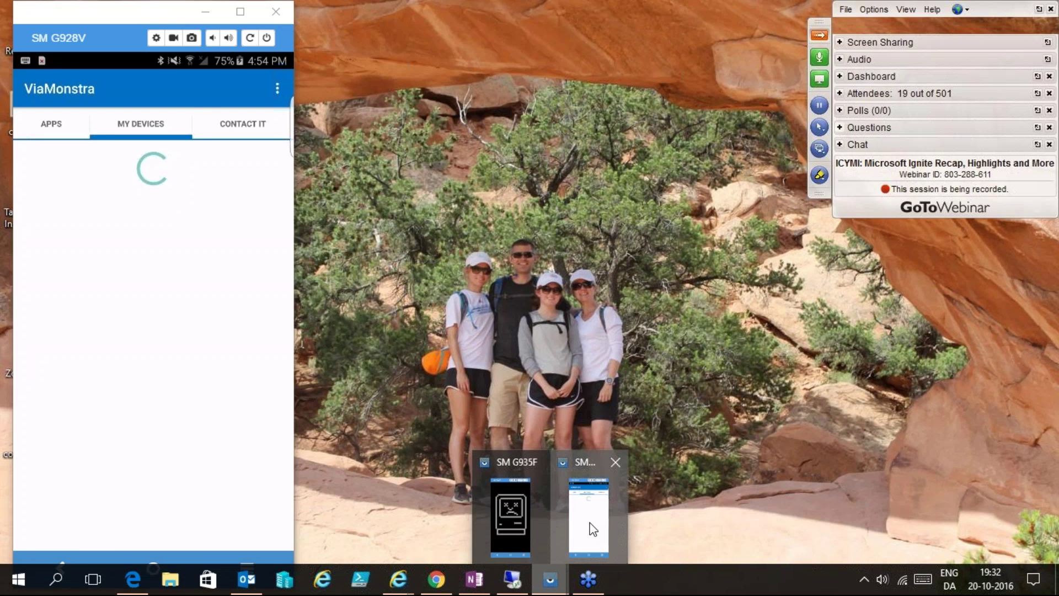
Review the resolved threats in Lookout for Work on the mirrored SM G928V phone and return to the phone's home screen.
left_click(591, 527)
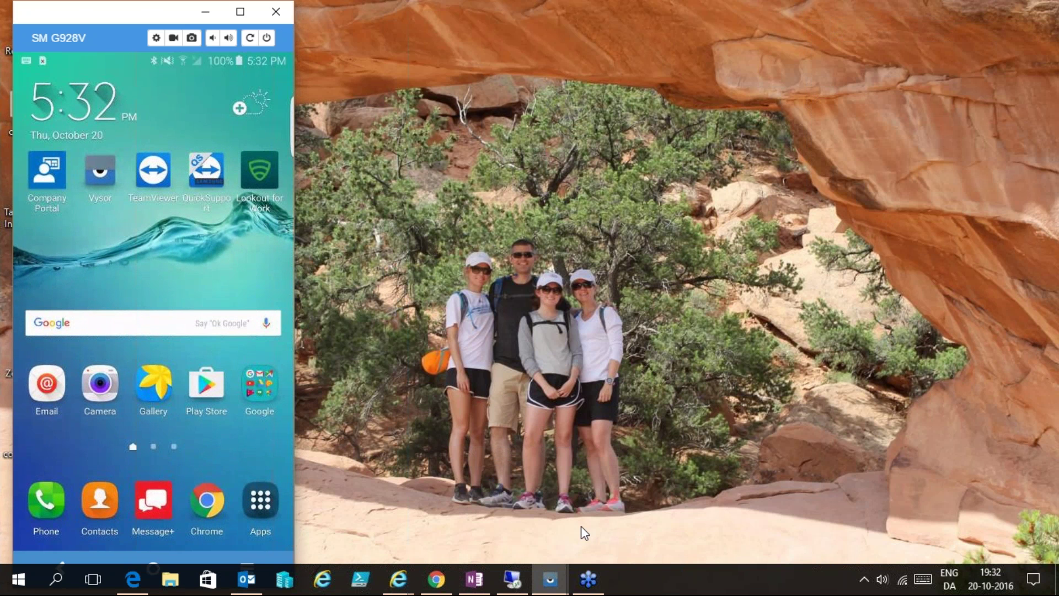
left_click(255, 177)
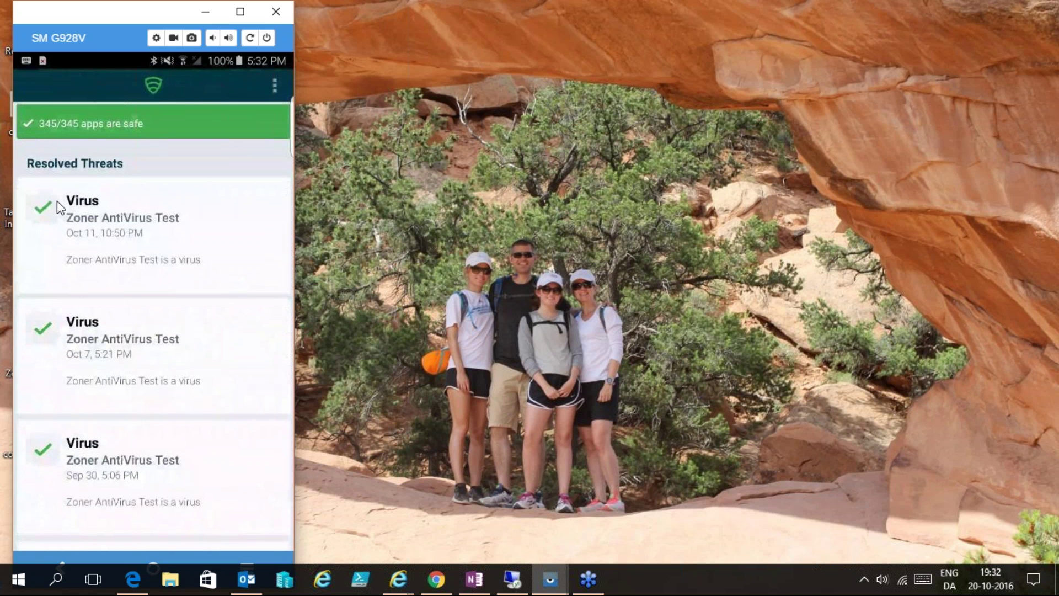
right_click(57, 208)
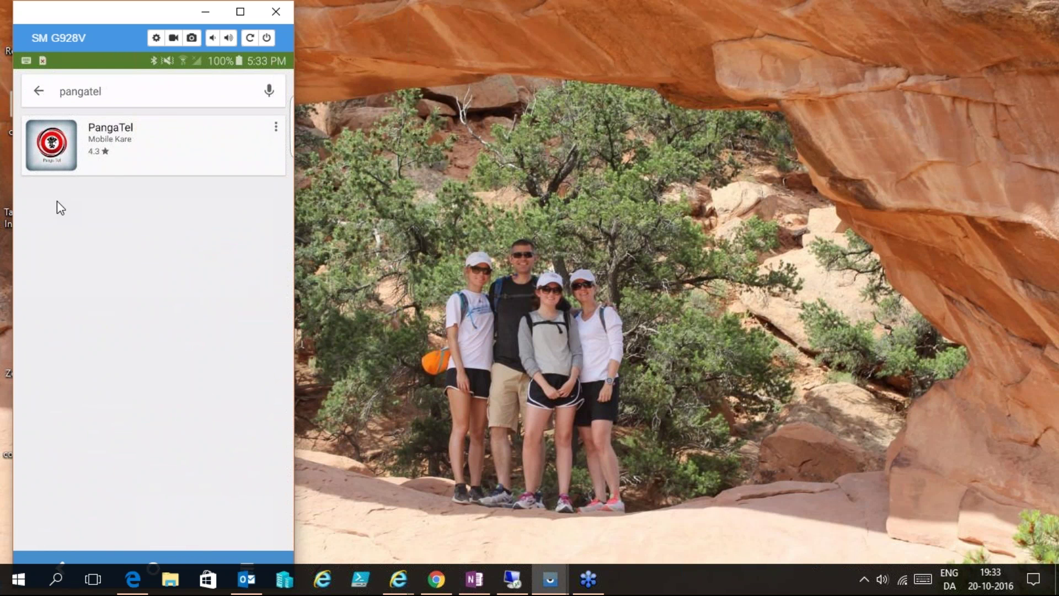
right_click(57, 201)
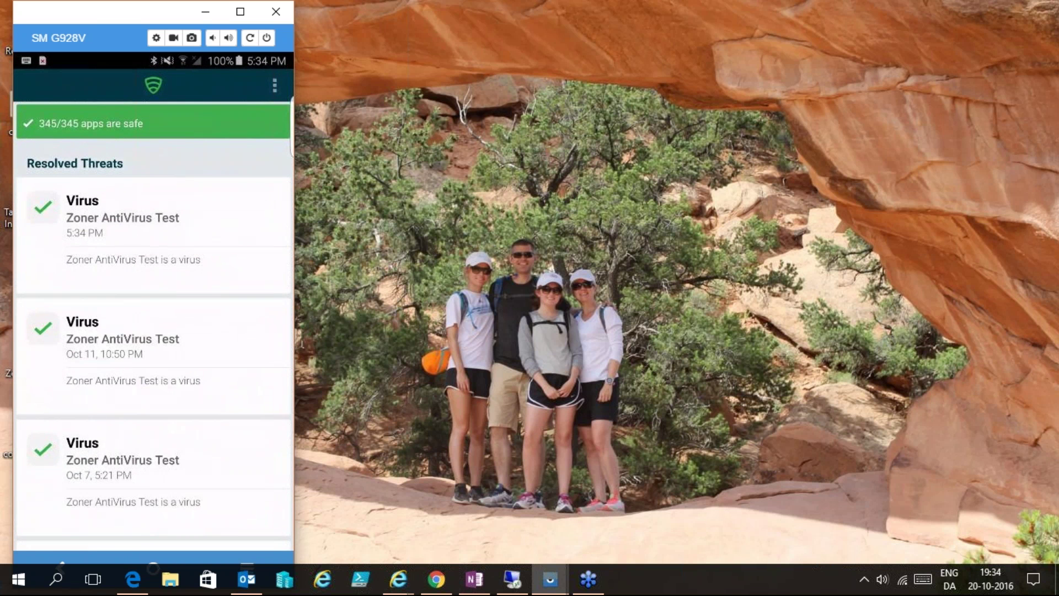
middle_click(147, 324)
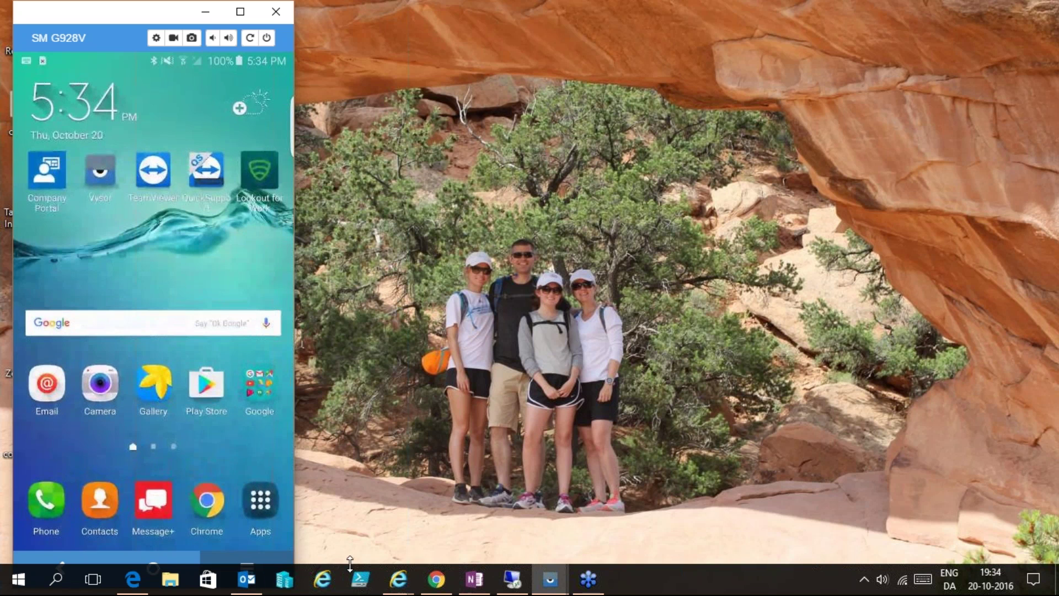
Switch to the Lookout Mobile Threat Protection console in Internet Explorer and examine its threats, devices and security policy pages.
mouse_move(390, 580)
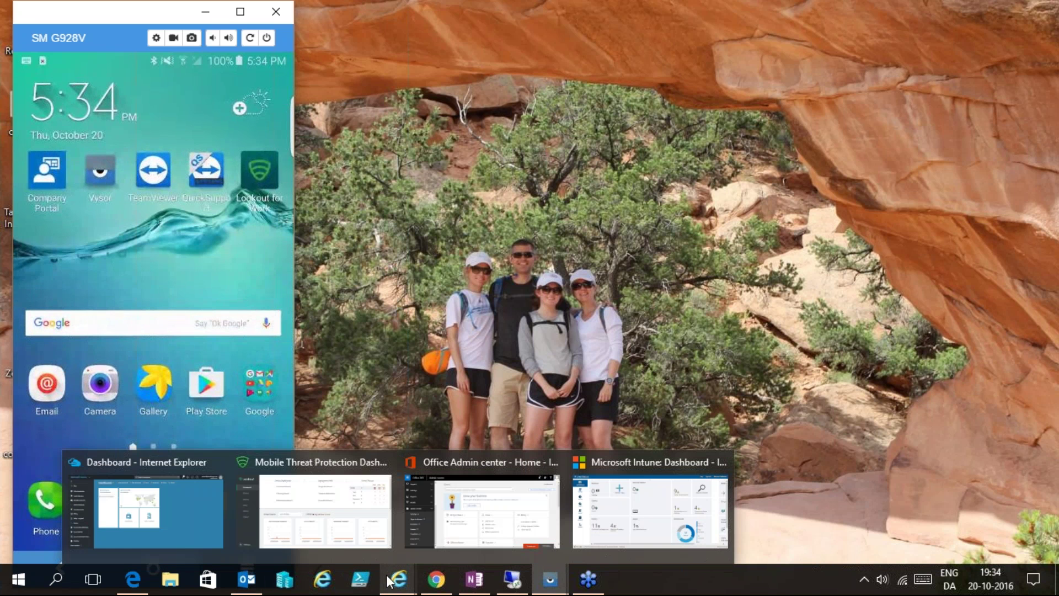
left_click(338, 528)
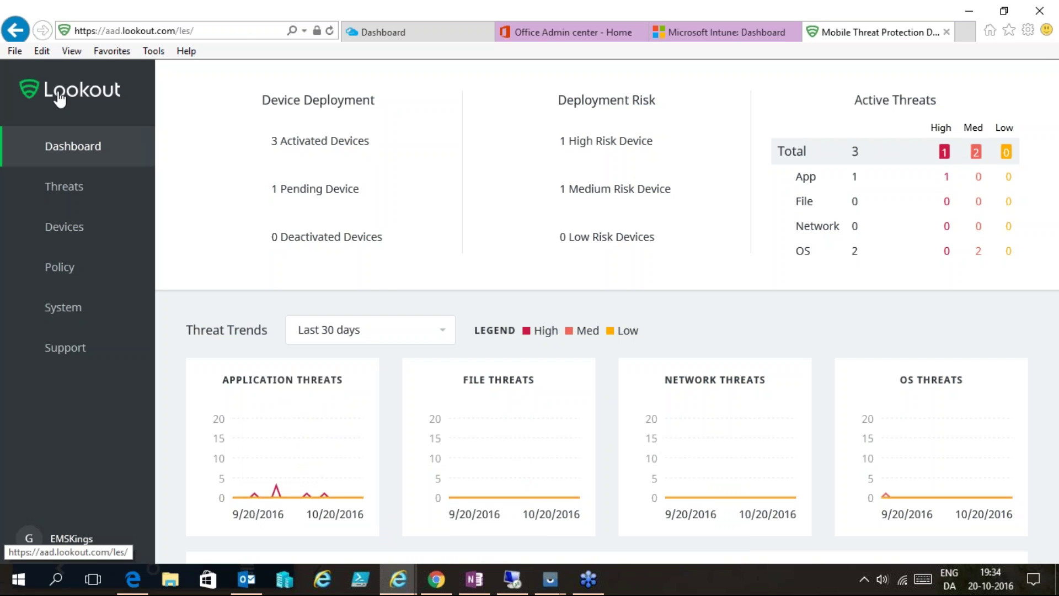
left_click(74, 197)
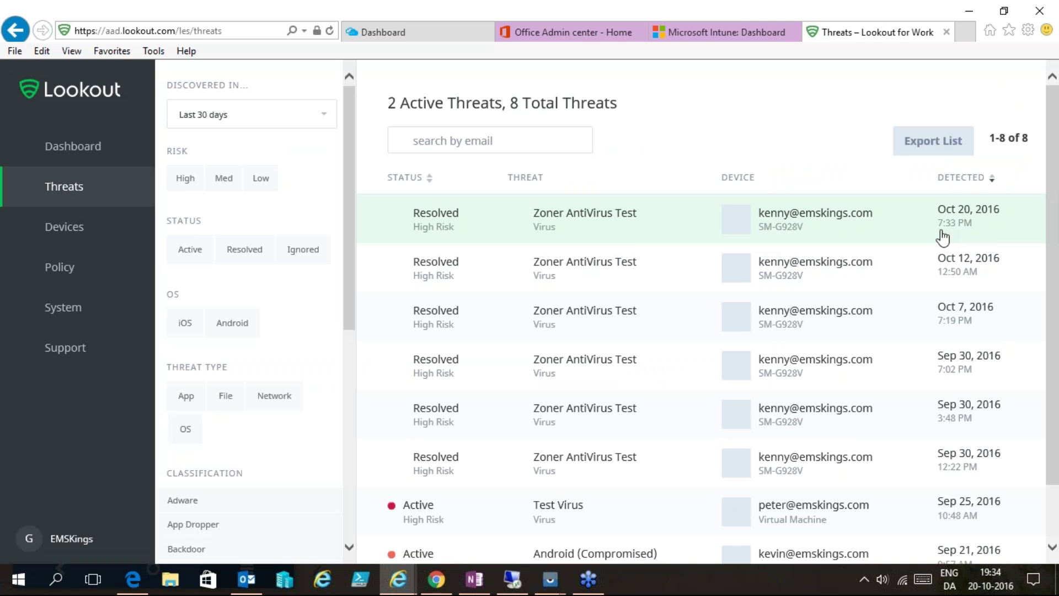
left_click(45, 232)
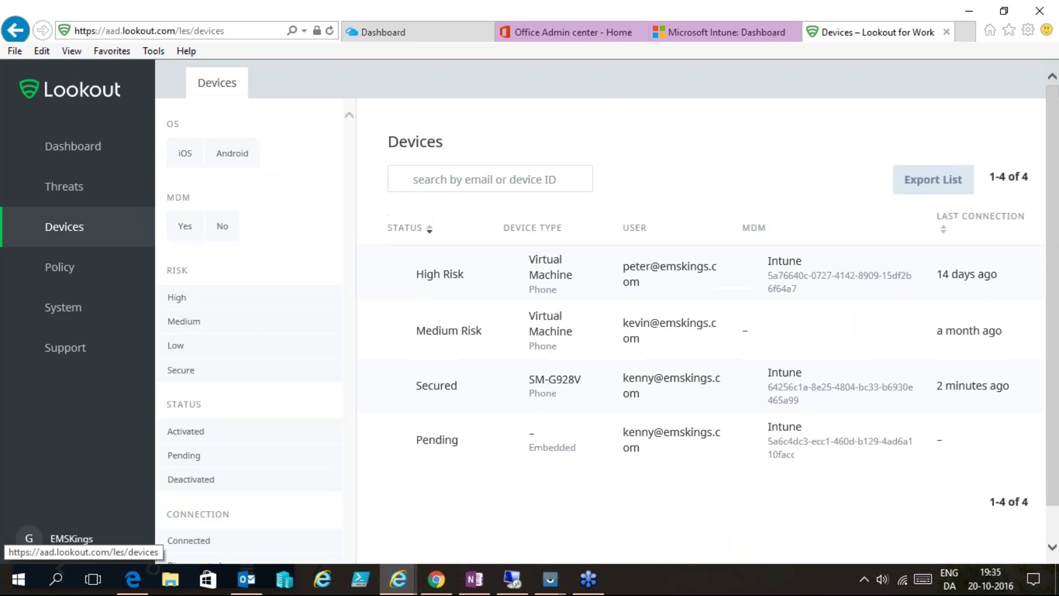
left_click(54, 279)
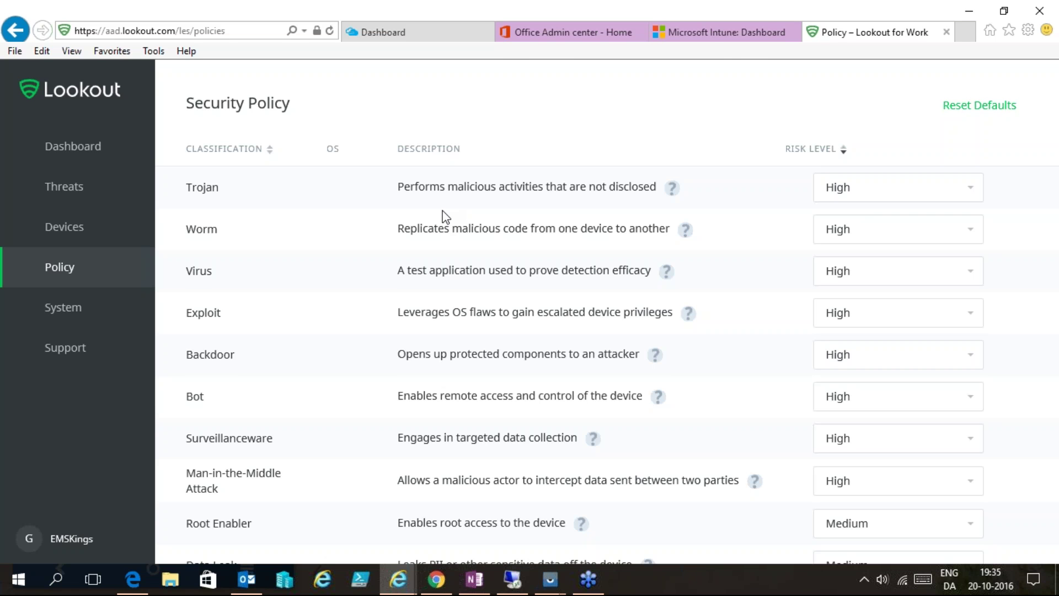
Switch to the Microsoft Intune console, open the policy workspace and reauthenticate the expired session with the administrator account.
left_click(710, 30)
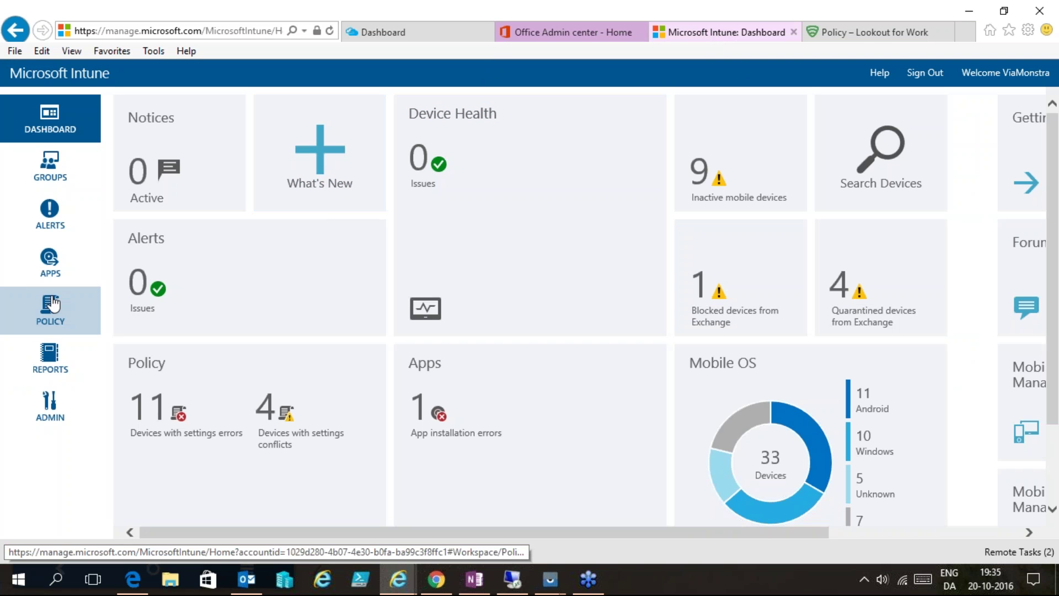
left_click(60, 323)
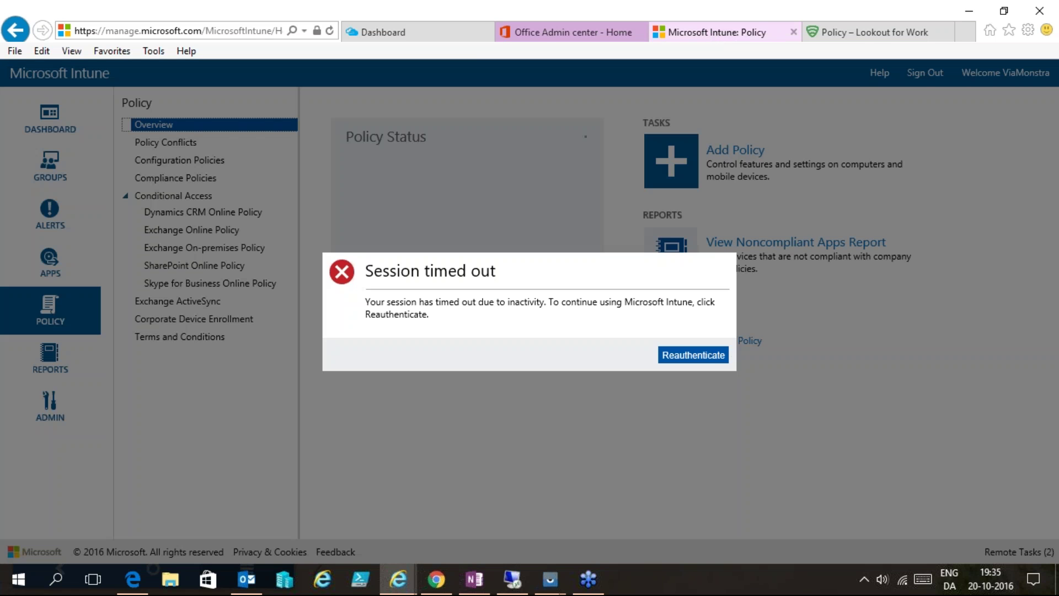
left_click(710, 355)
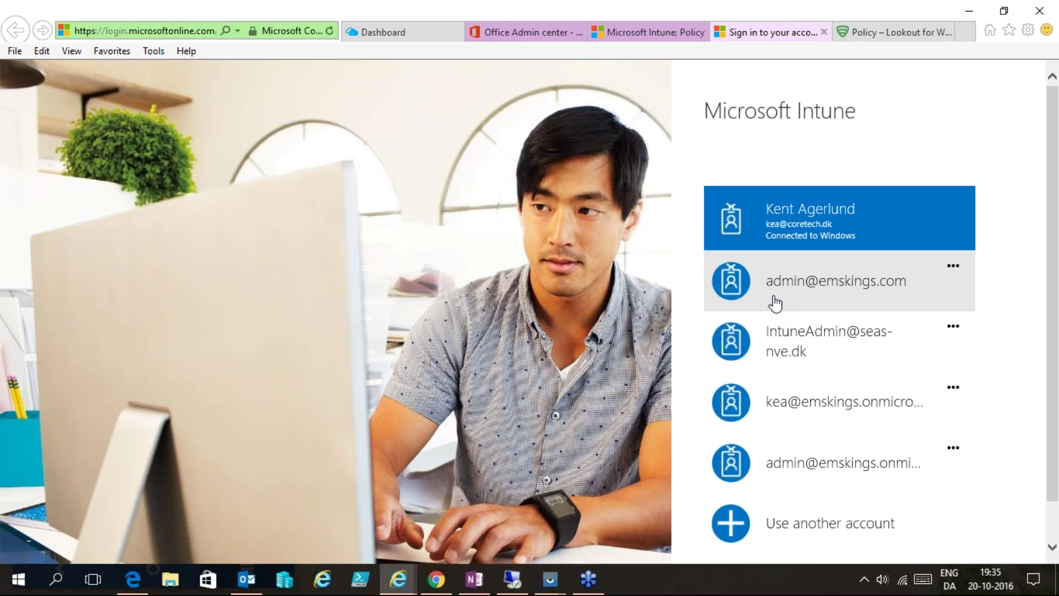
left_click(775, 298)
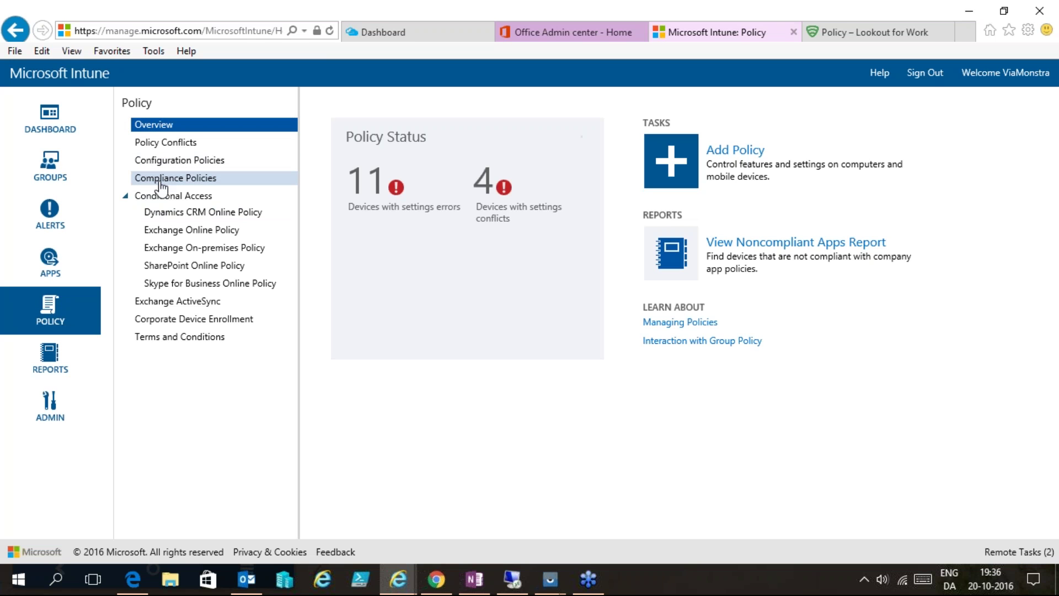
Open the EMSKings Device Threat Protection compliance policy and review its Device Health maximum allowed threat level options, keeping None (Secured).
left_click(160, 182)
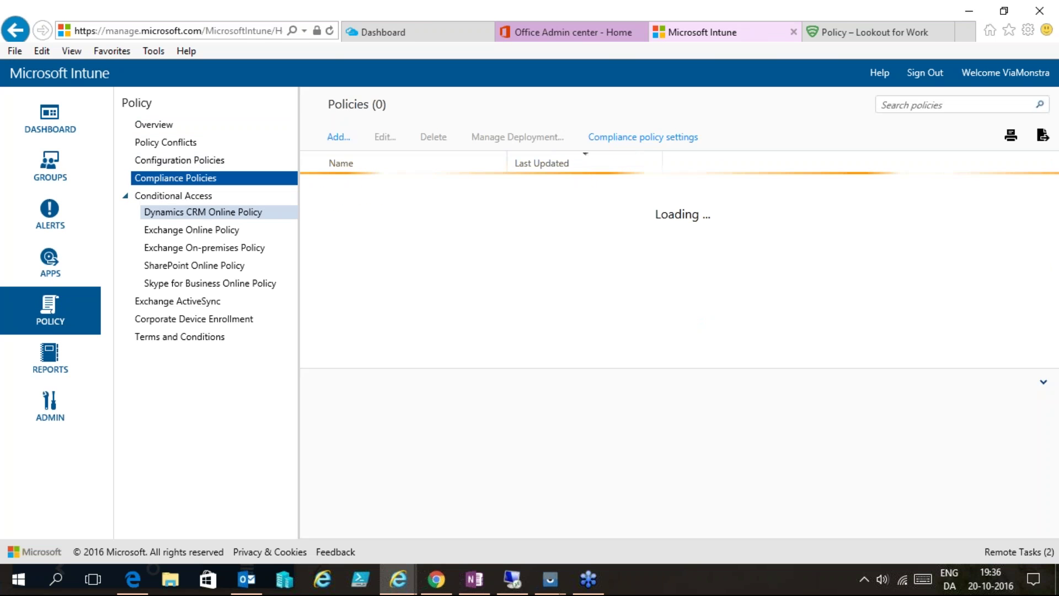
left_click(403, 217)
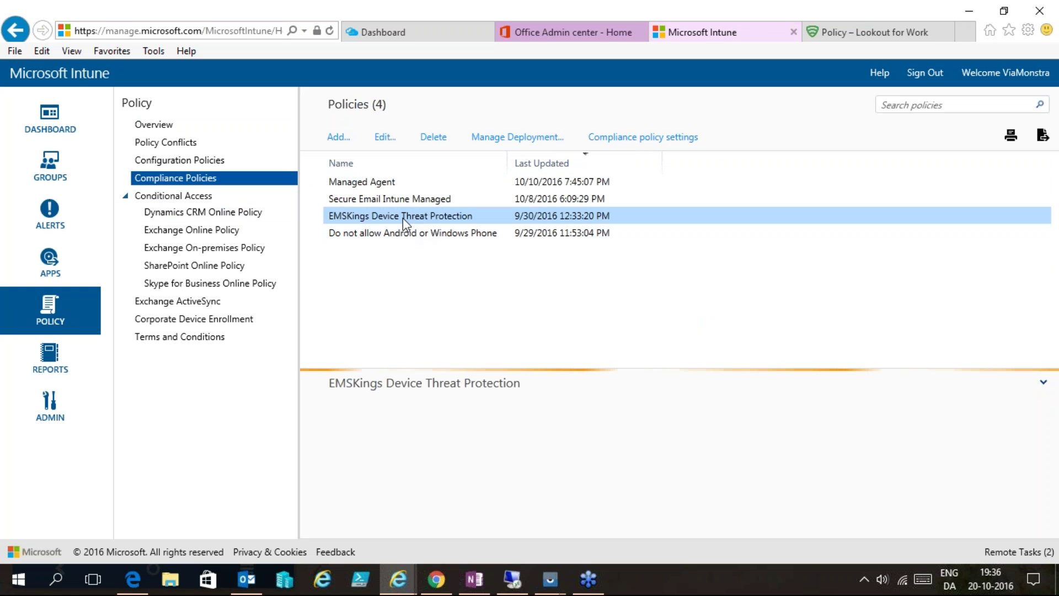
left_click(385, 138)
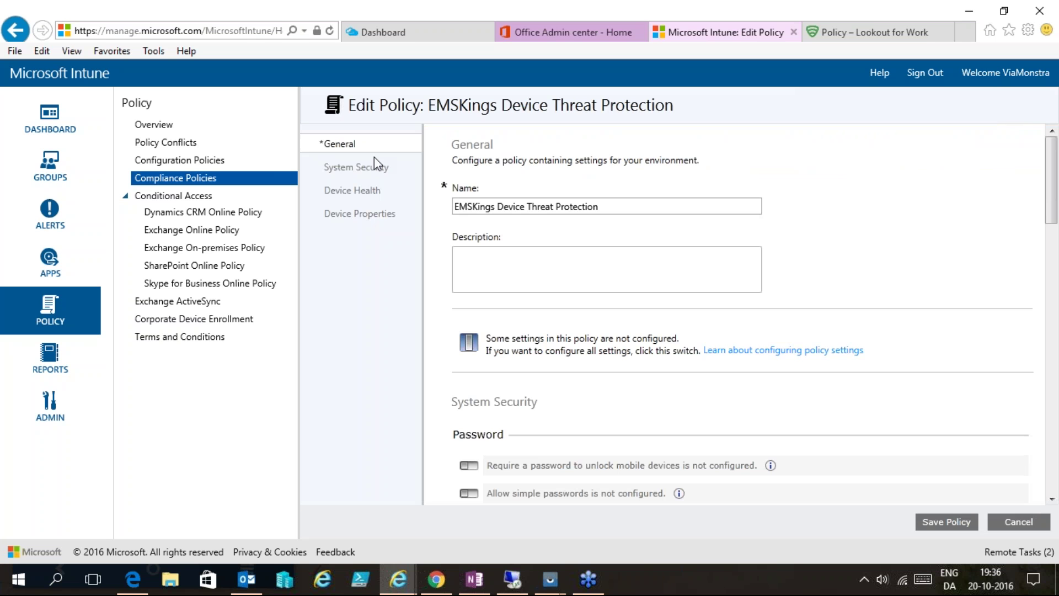
left_click(355, 193)
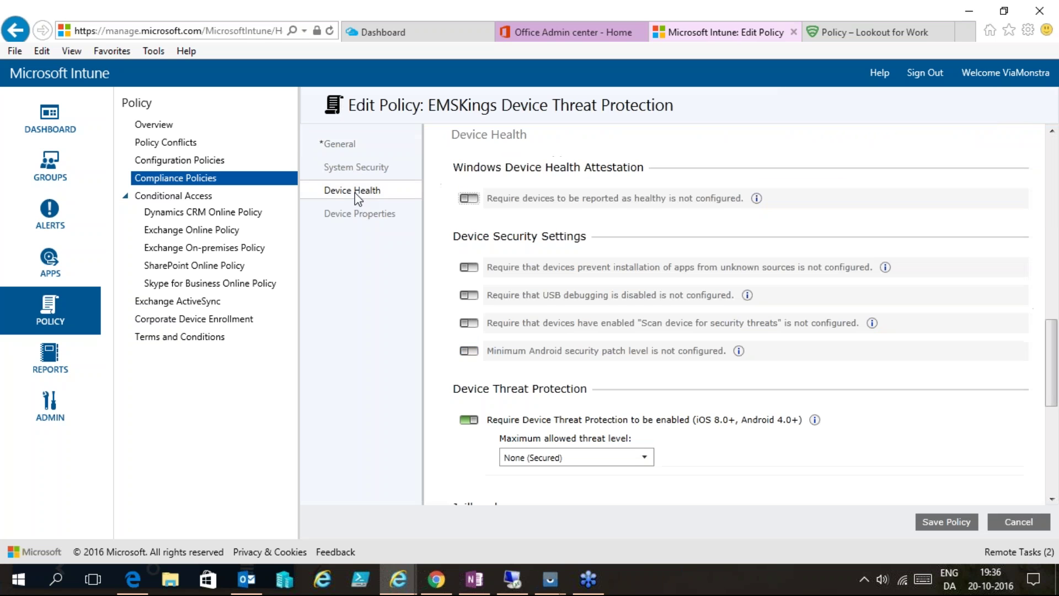
left_click(645, 461)
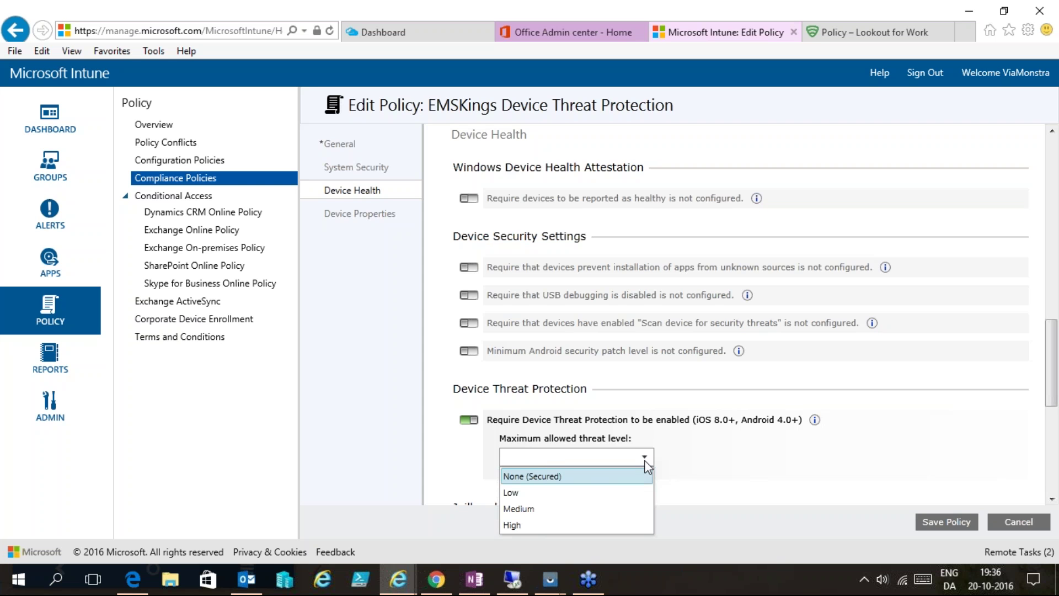
left_click(534, 478)
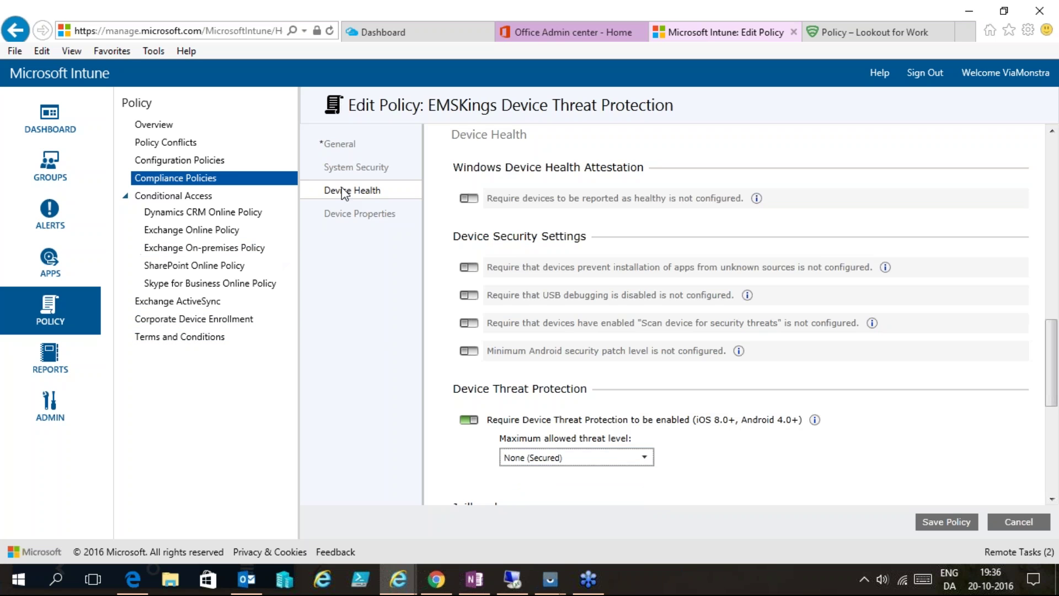
Examine the Lookout Status synchronization page and the Android for Work setup page in Intune administration.
left_click(30, 408)
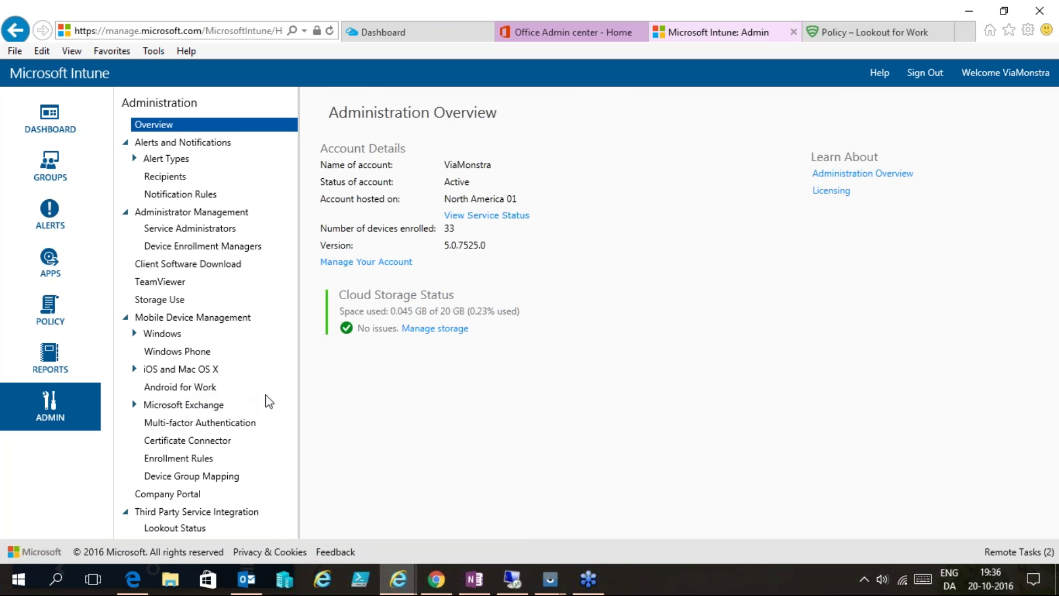
left_click(199, 529)
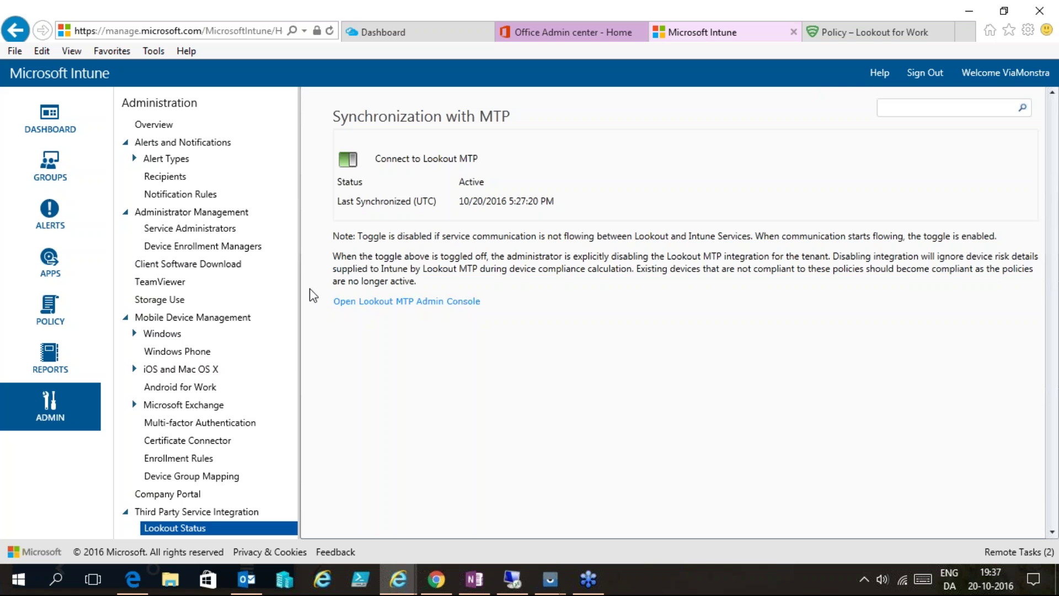
left_click(210, 393)
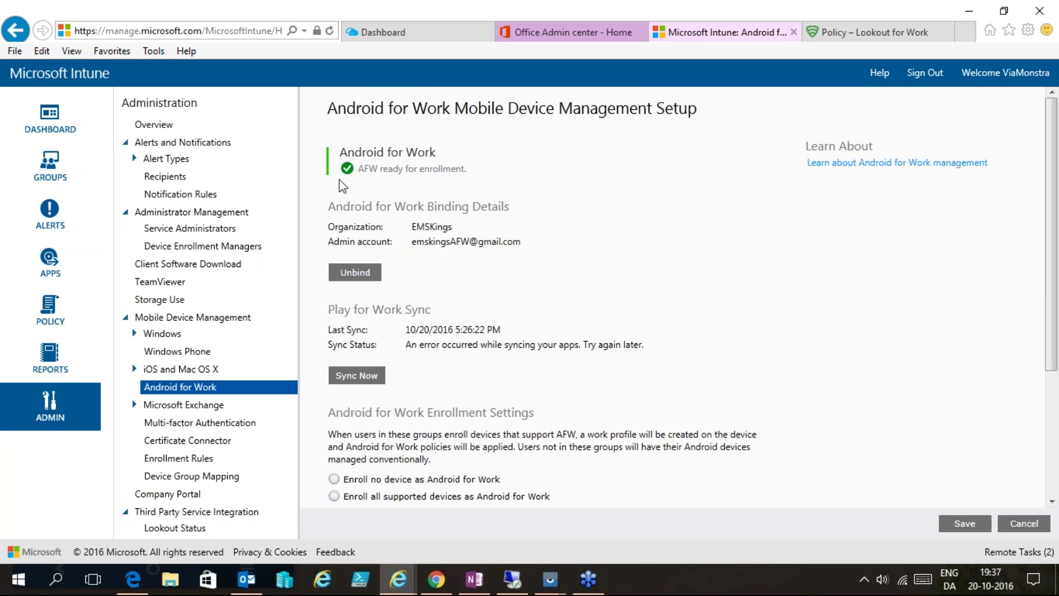
Examine the Android for Work configuration policy templates, including General Configuration, and leave without creating a policy.
left_click(57, 315)
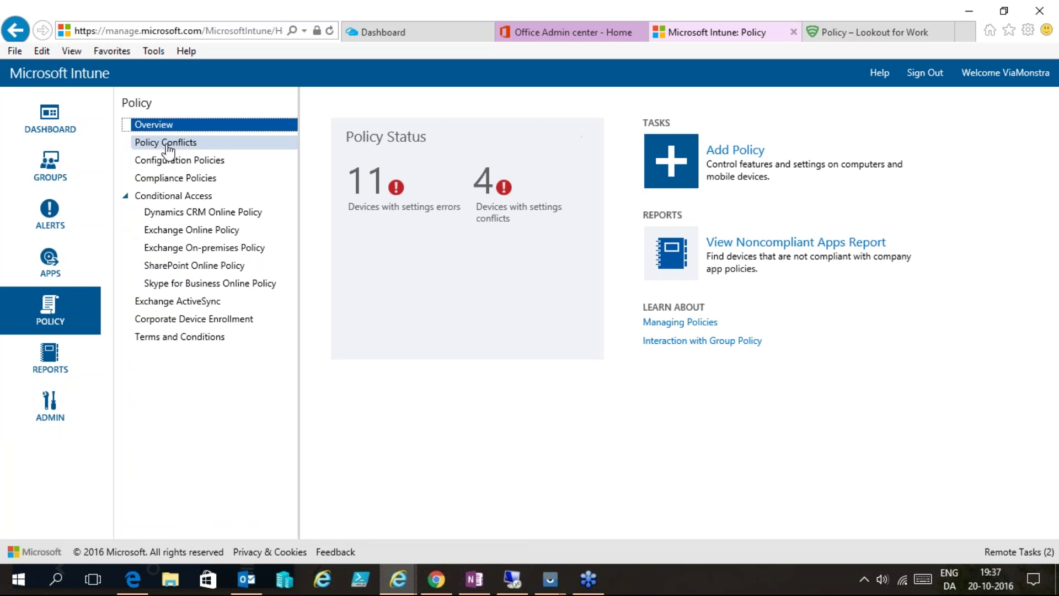
left_click(176, 164)
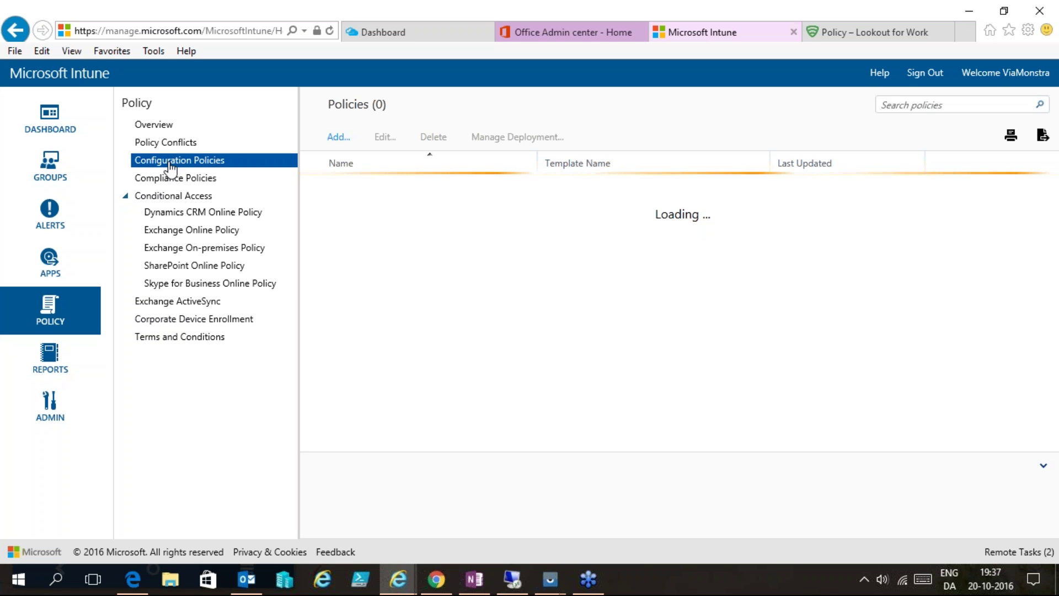
left_click(336, 139)
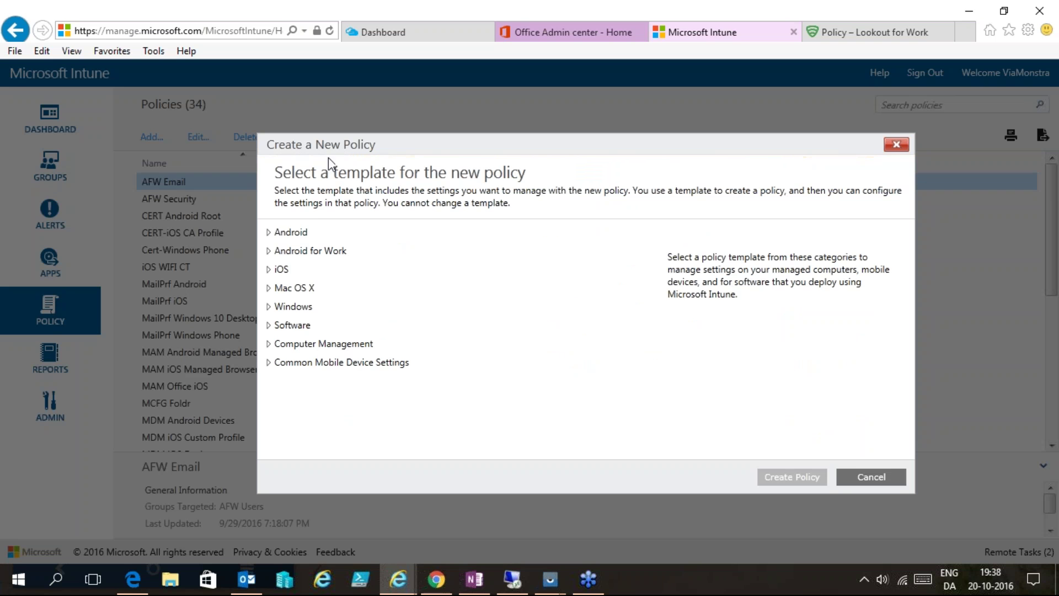
left_click(267, 251)
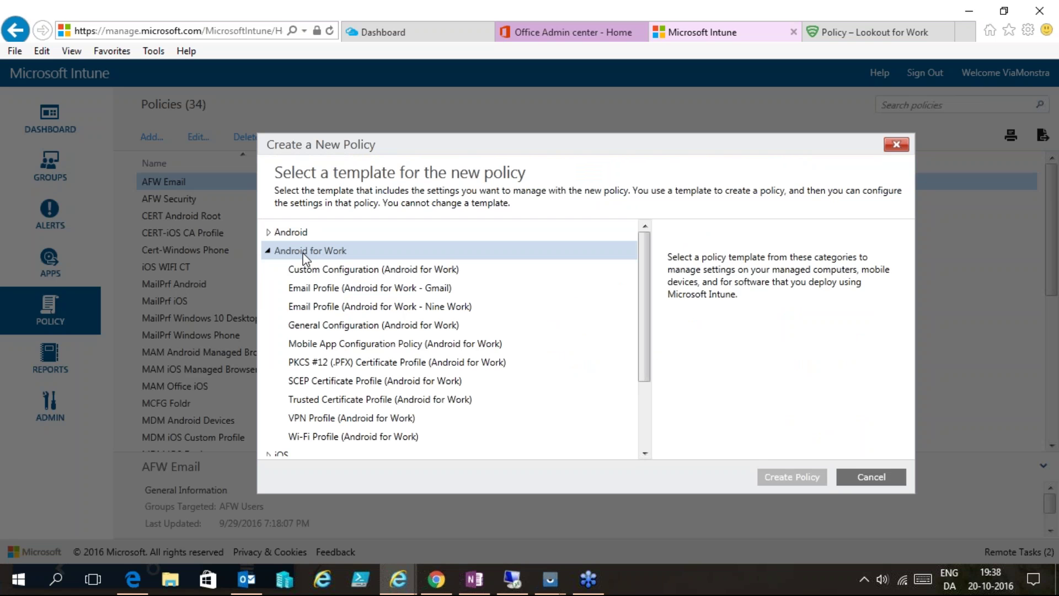
left_click(326, 329)
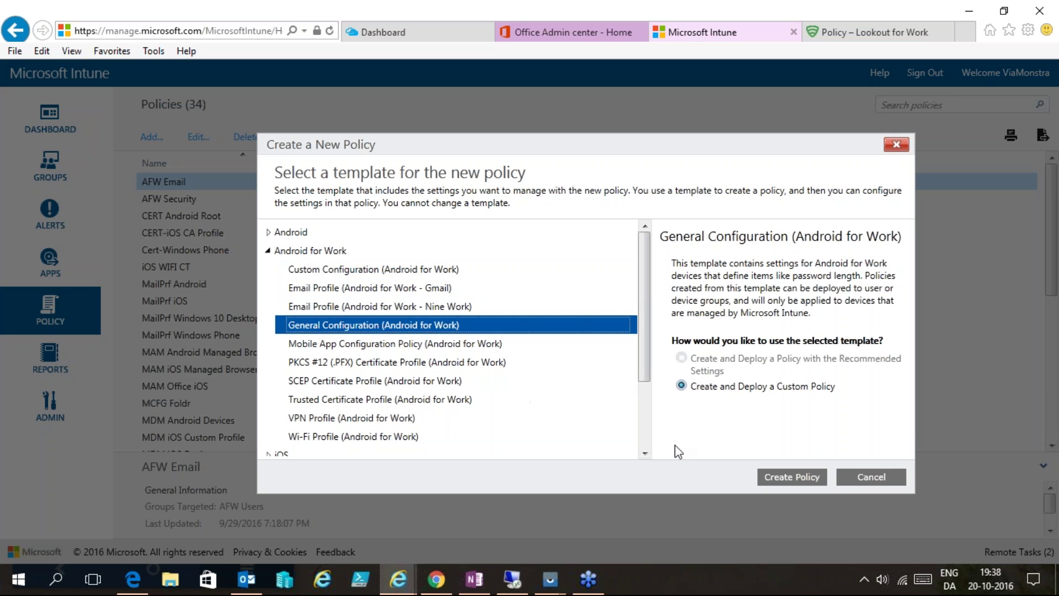
left_click(849, 477)
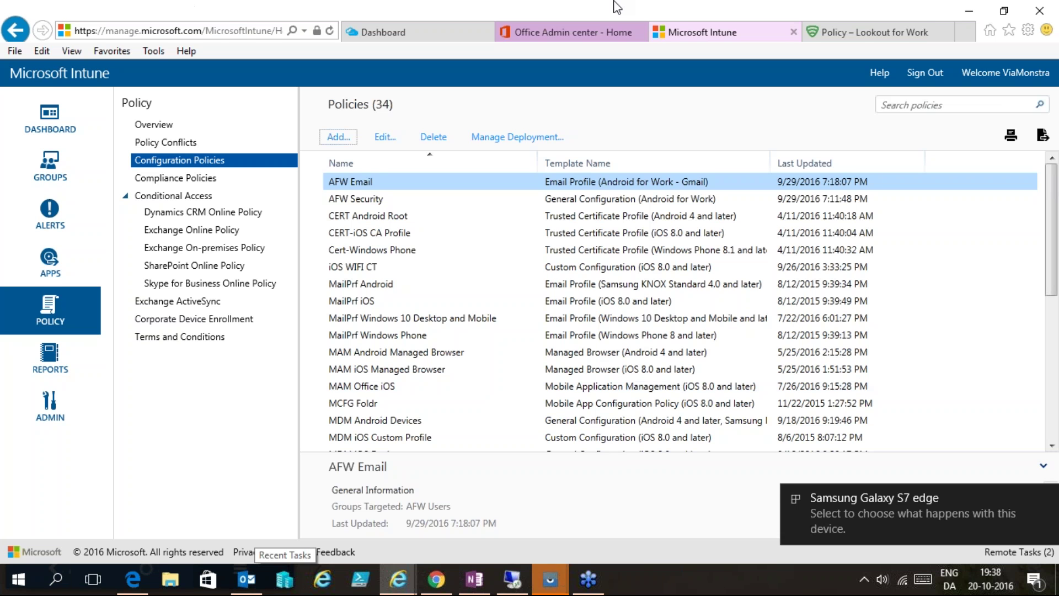
Restore the browser window to a smaller size and place it beside the mirrored SM G935F phone.
double_click(604, 18)
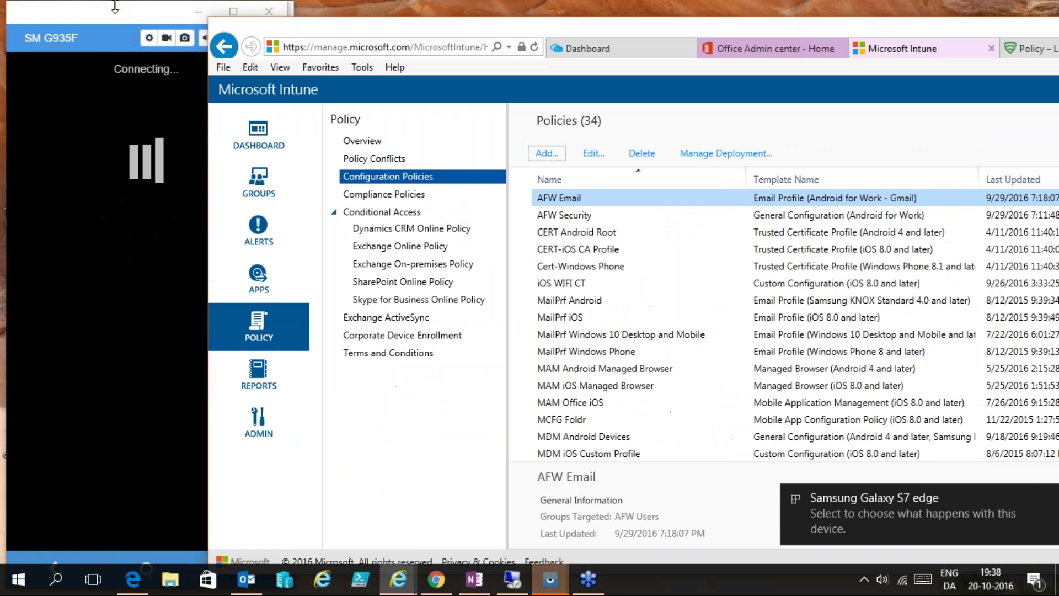
left_click(121, 22)
left_click_drag(405, 30, 493, 15)
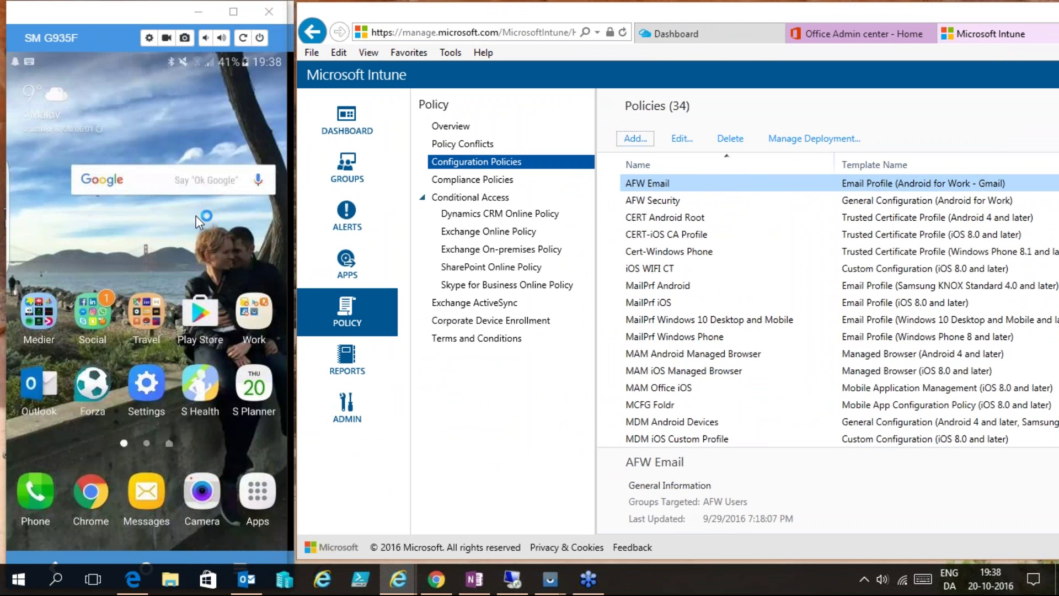
Review the Work folder's apps on the mirrored SM G935F phone, minimise the phone mirror and maximise the browser.
left_click(267, 311)
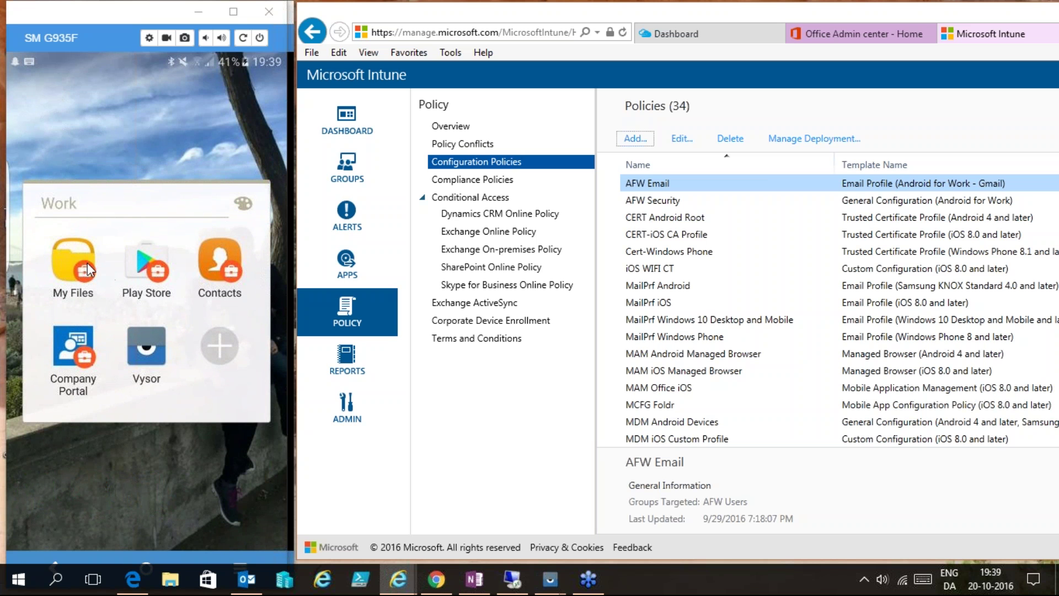
right_click(167, 247)
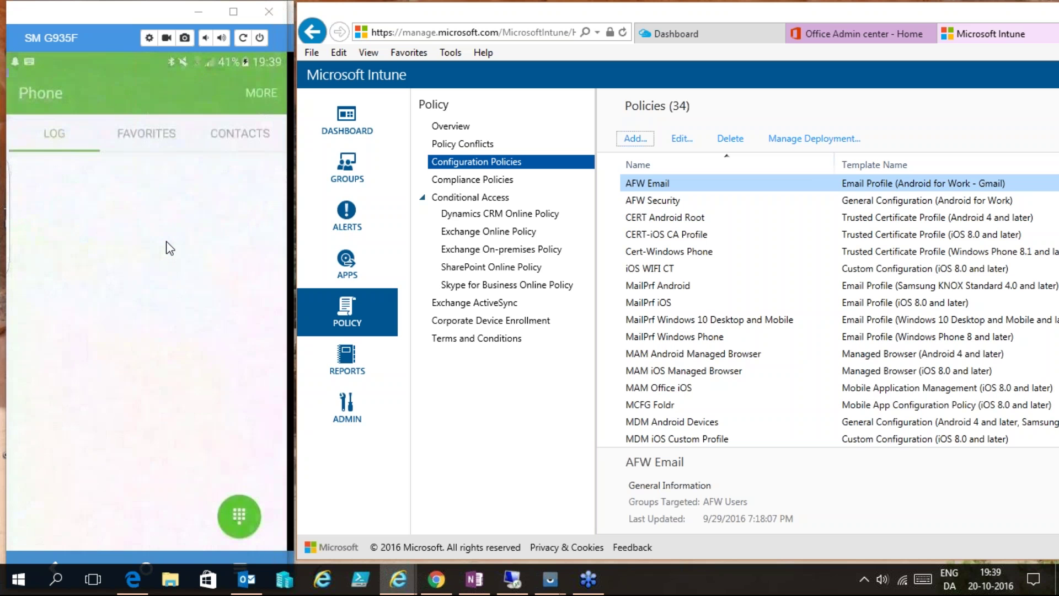
right_click(166, 241)
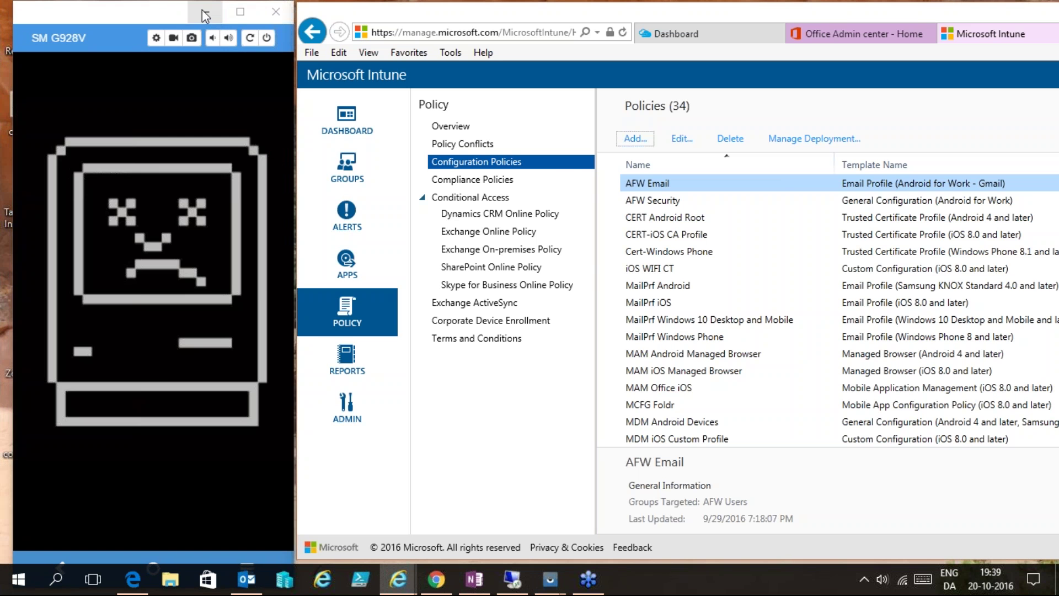
left_click(202, 9)
double_click(472, 21)
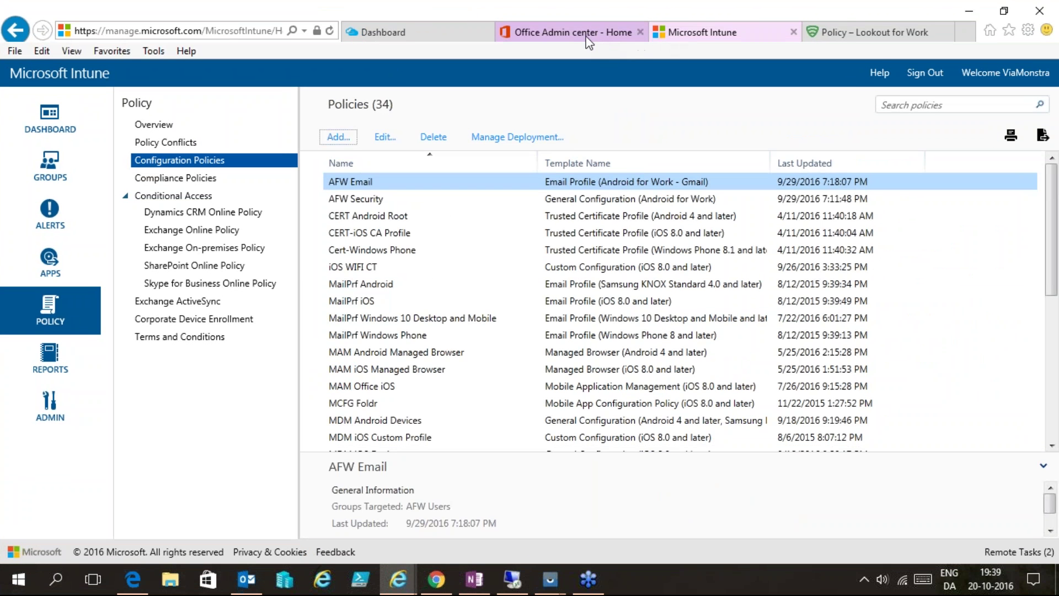
Switch to the Azure portal and review the policy settings of the ViaMonstra MAM for iOS app policy under Intune mobile application management.
left_click(406, 34)
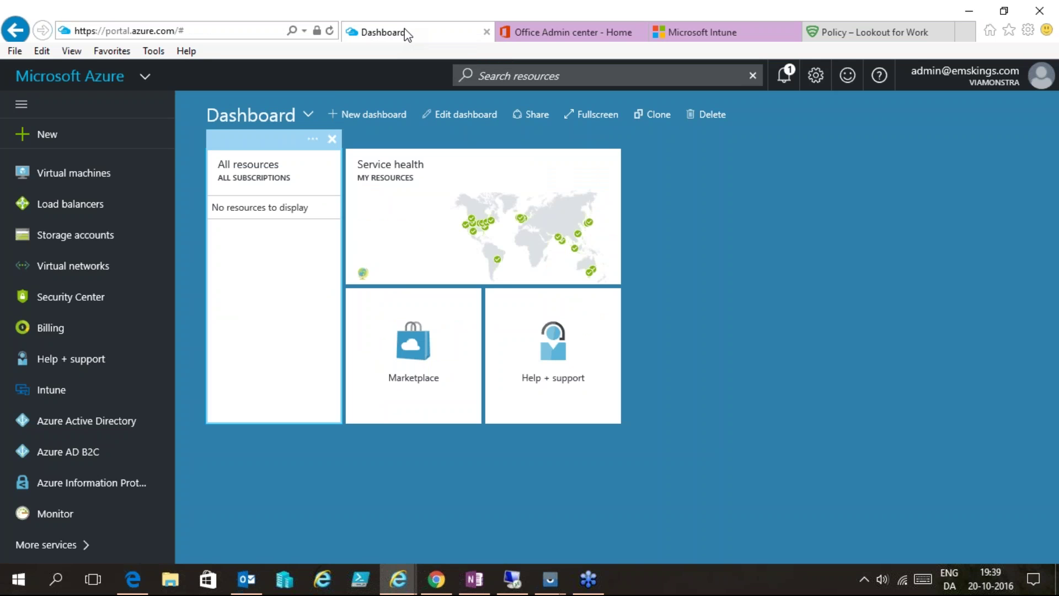
left_click(80, 387)
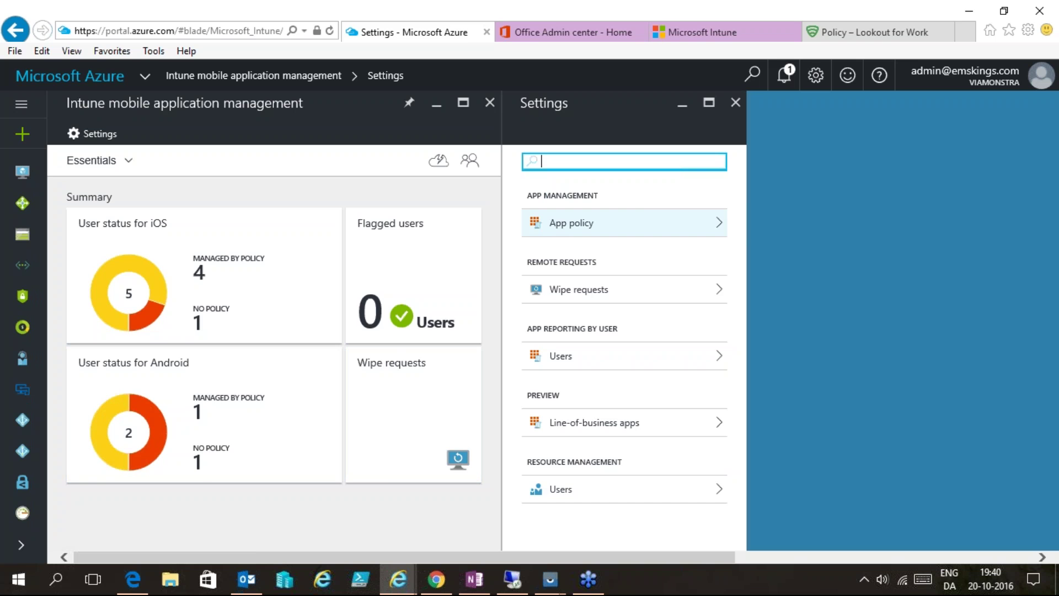
left_click(572, 223)
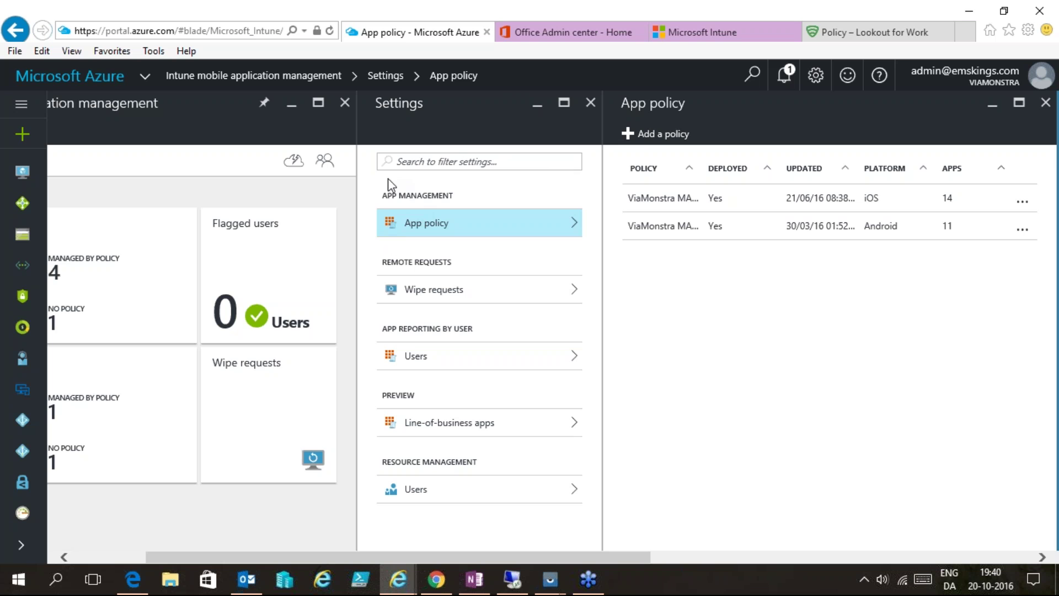
left_click(660, 198)
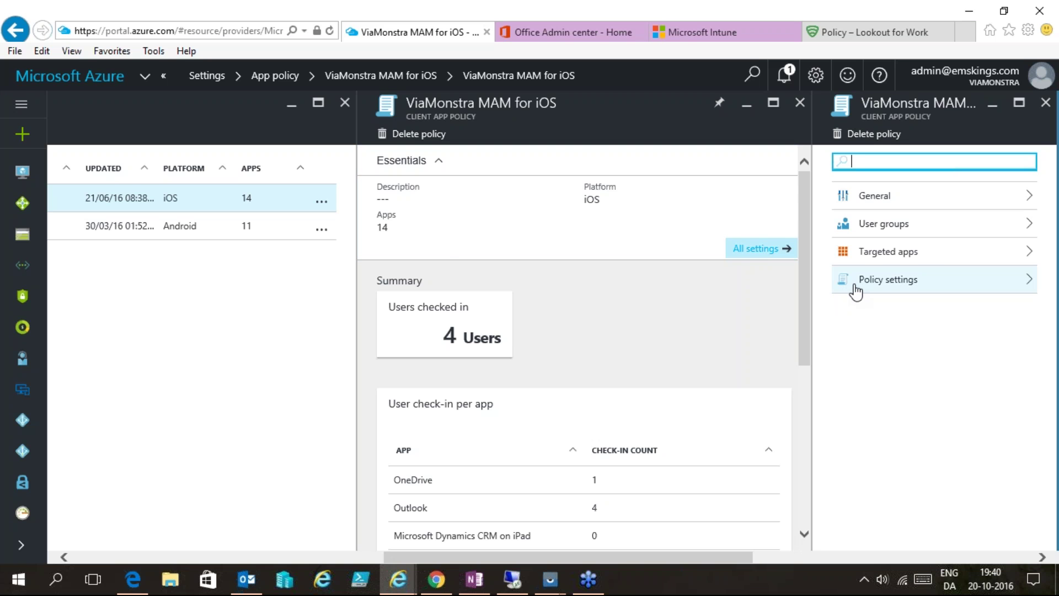
left_click(854, 286)
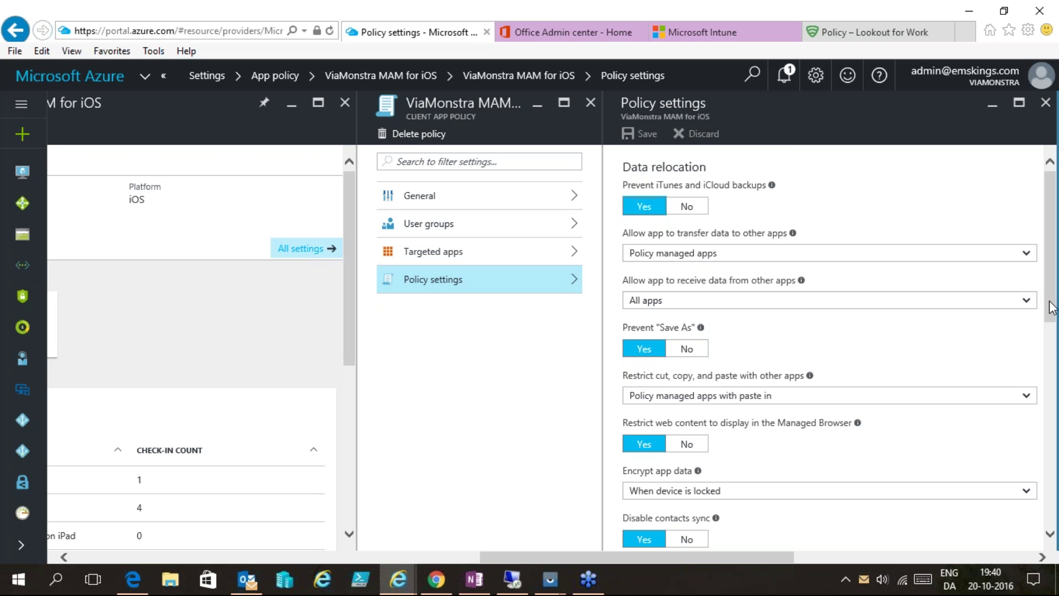
left_click_drag(1051, 307, 1048, 353)
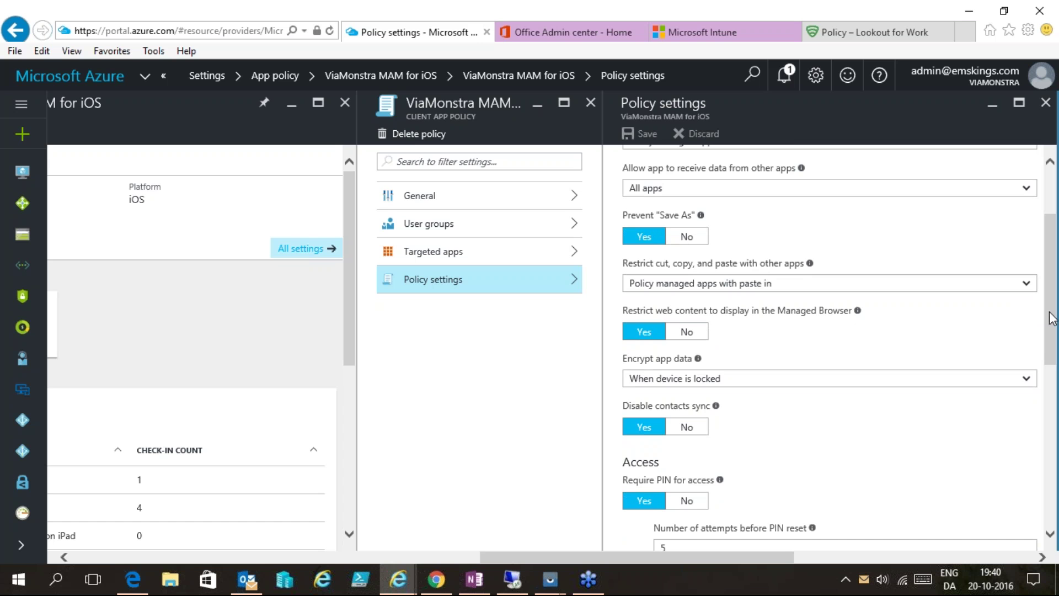
left_click_drag(1052, 321, 1047, 480)
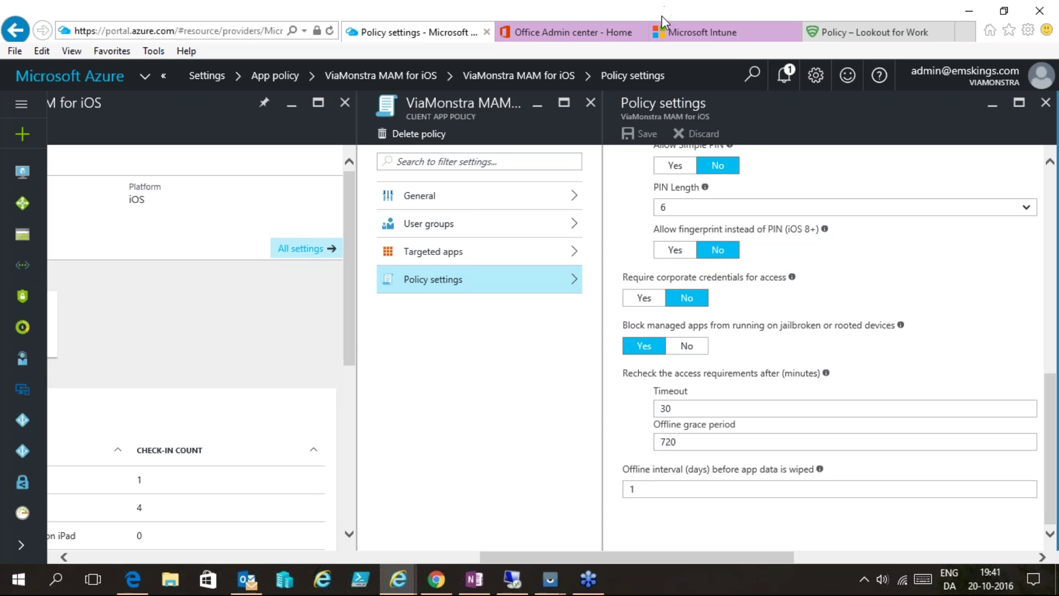
Move the browser window aside and place the mirrored iPhone screen beside it.
left_click_drag(662, 15, 980, 21)
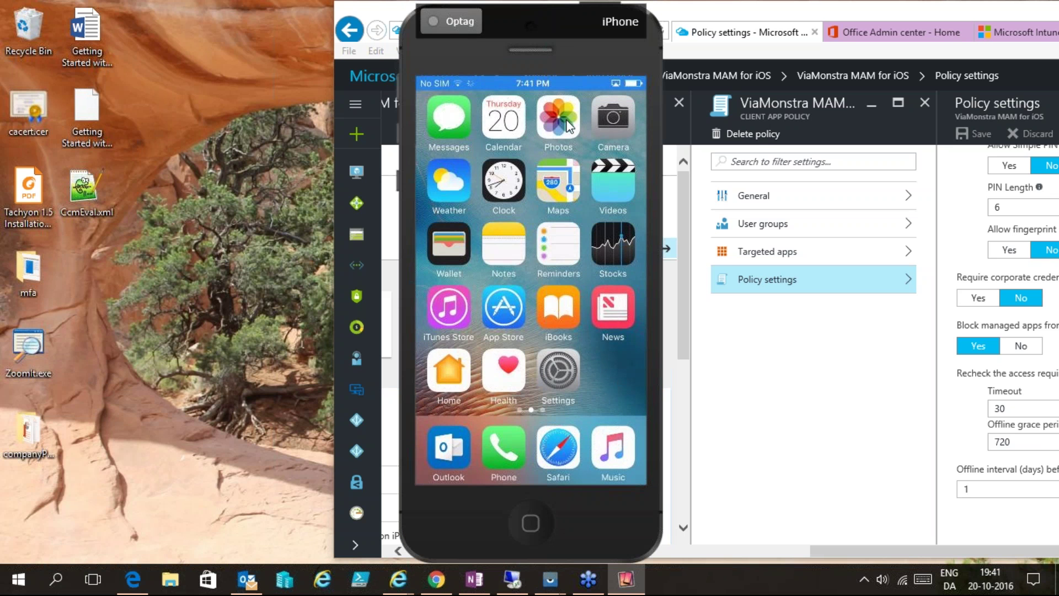
left_click_drag(549, 24, 216, 26)
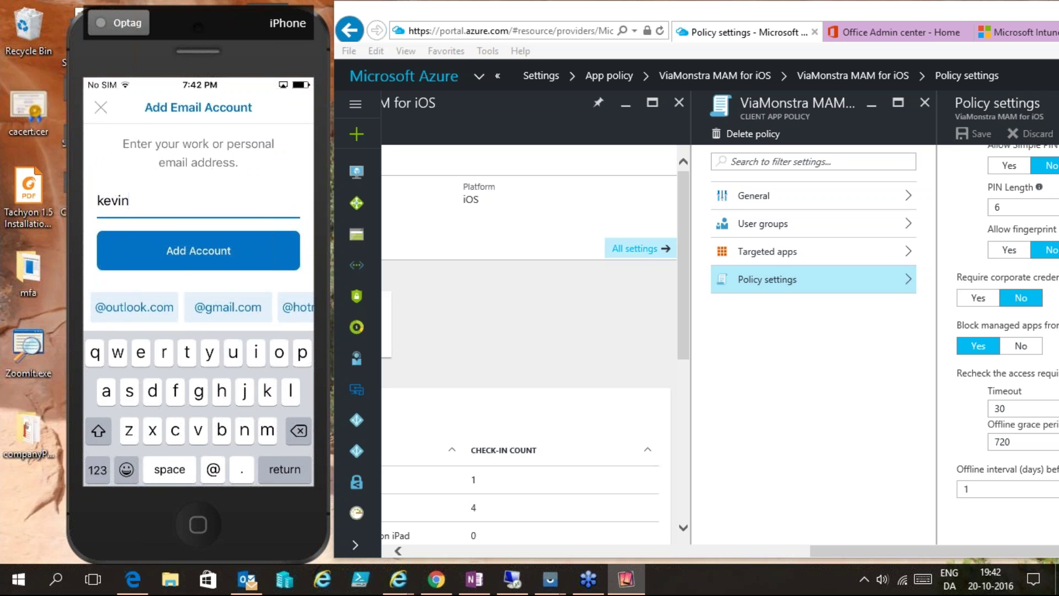
Add an account in Outlook on the mirrored iPhone with the user's work e-mail address and open the sender choice of a new message.
type("emskings.com")
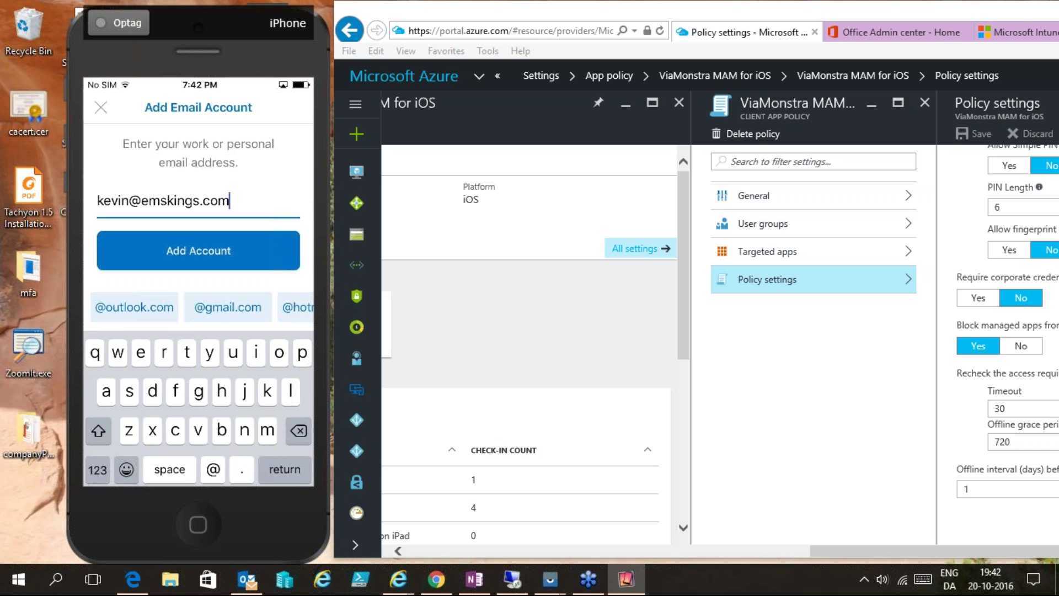
key("Return")
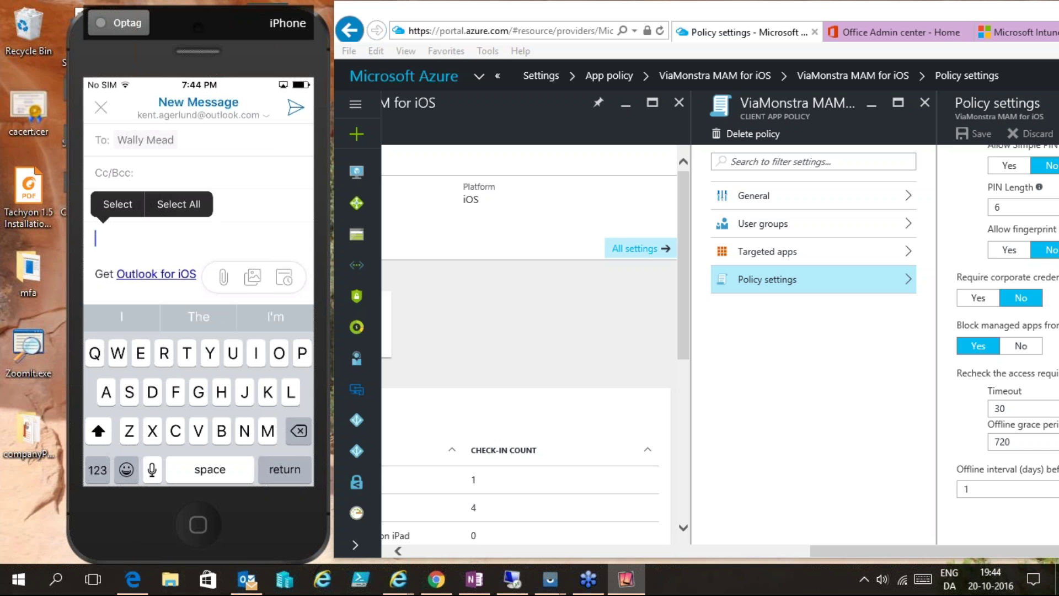
left_click(173, 112)
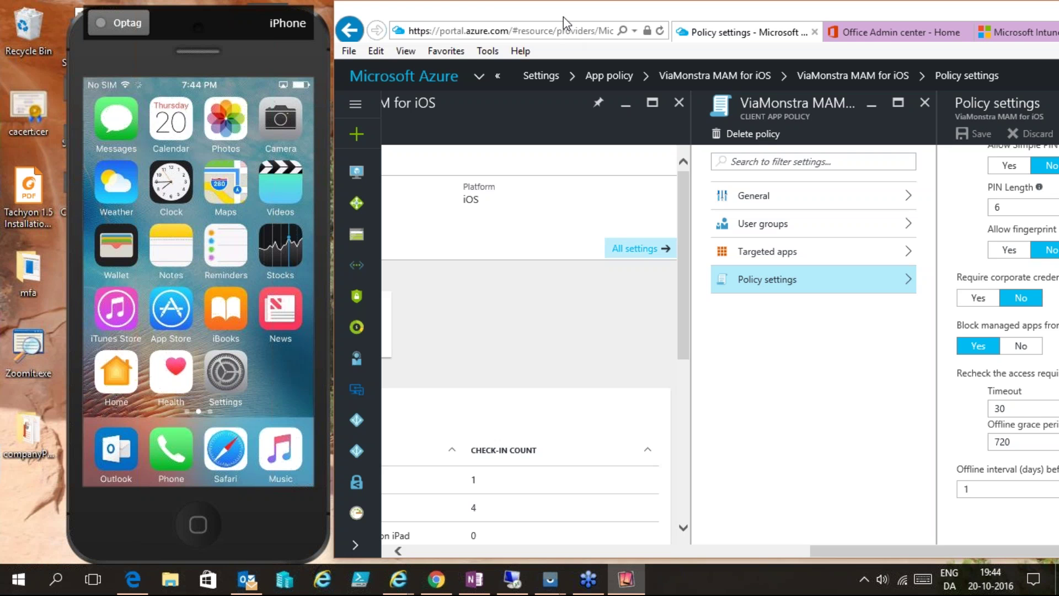
Maximise the browser and close the ViaMonstra MAM for iOS policy and all Intune mobile application management blades, back to the Azure dashboard.
left_click_drag(564, 17, 461, 0)
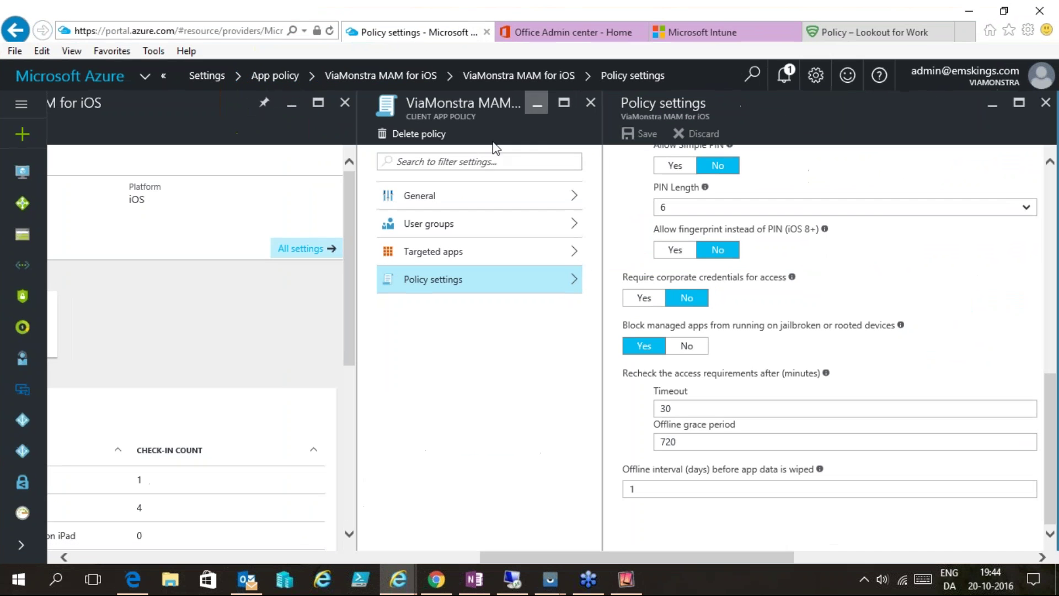
left_click(596, 111)
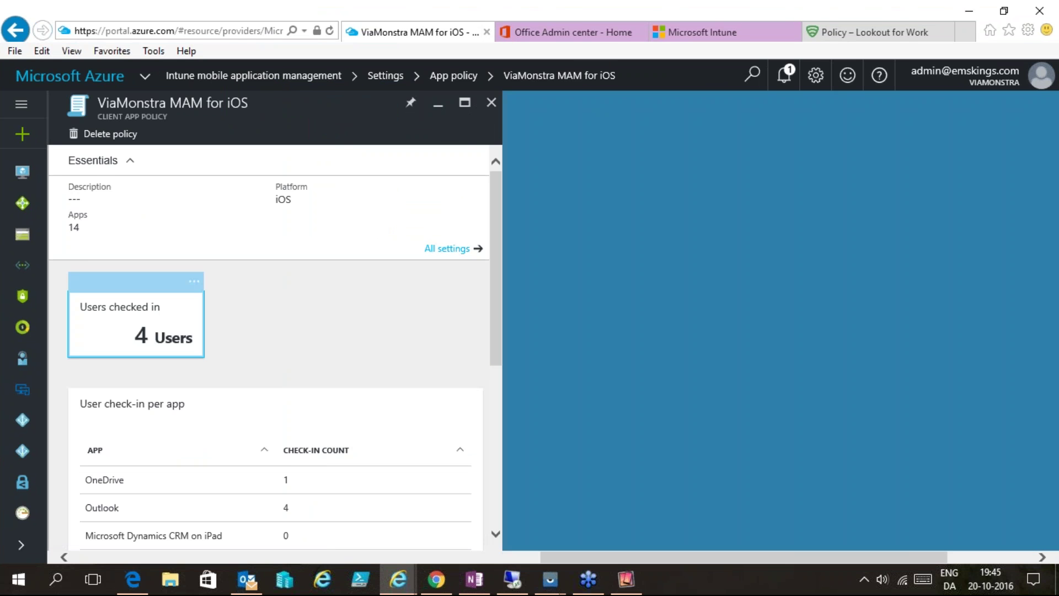
left_click(491, 103)
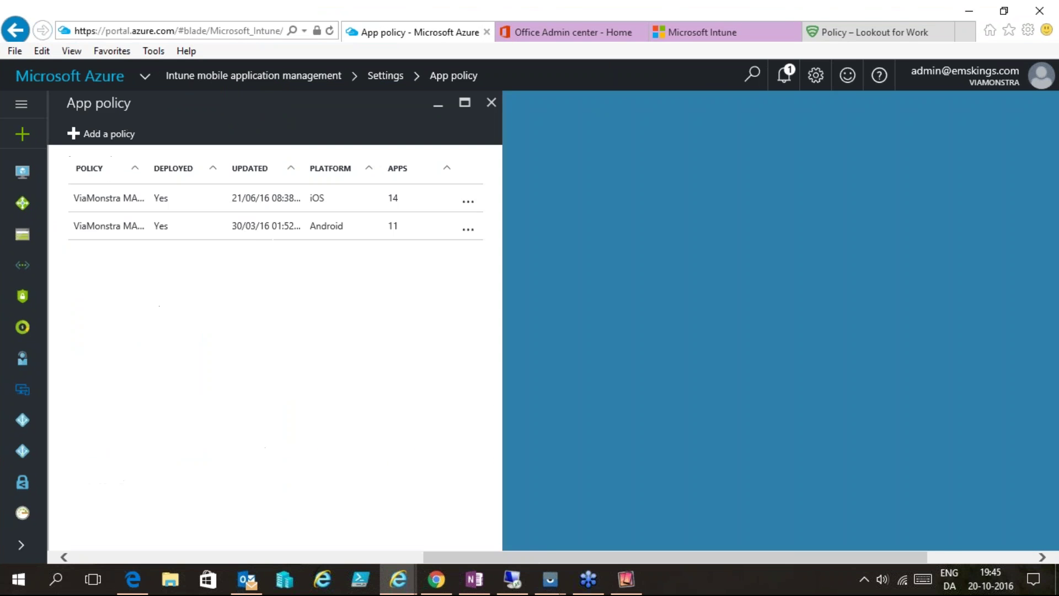
left_click(494, 104)
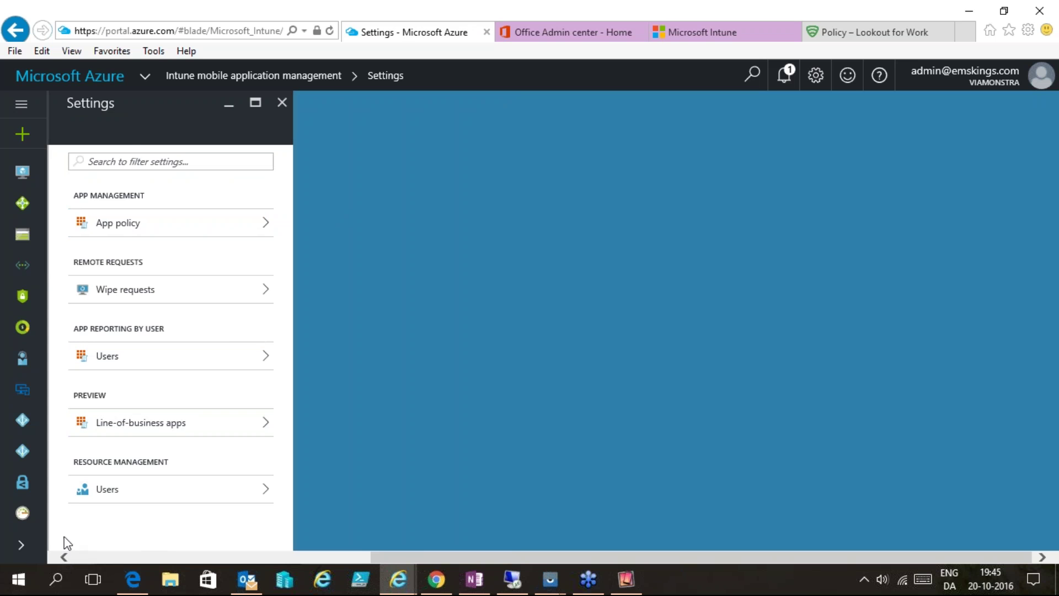
left_click(282, 103)
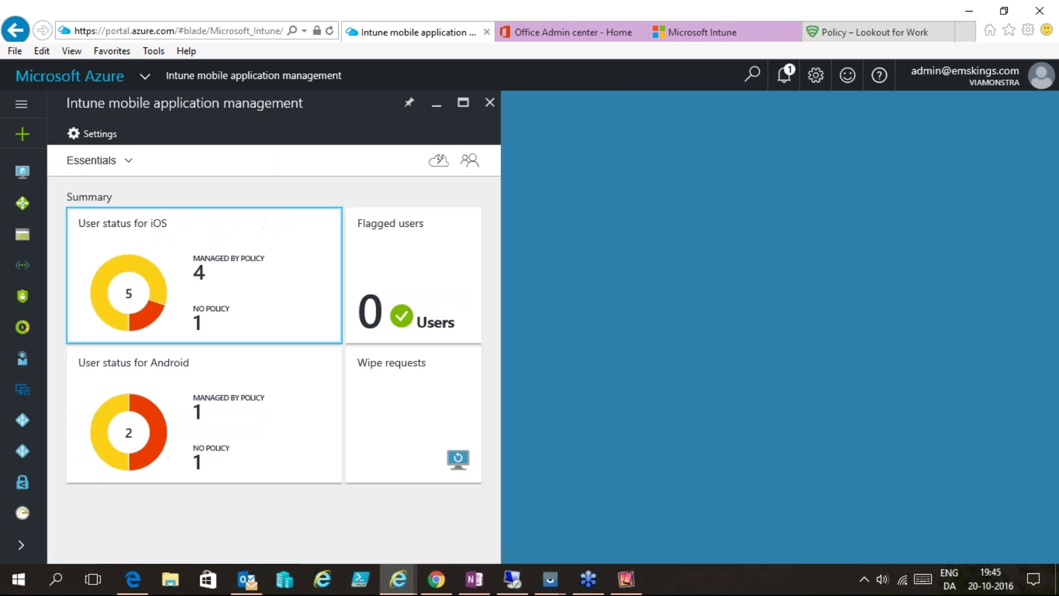
left_click(490, 104)
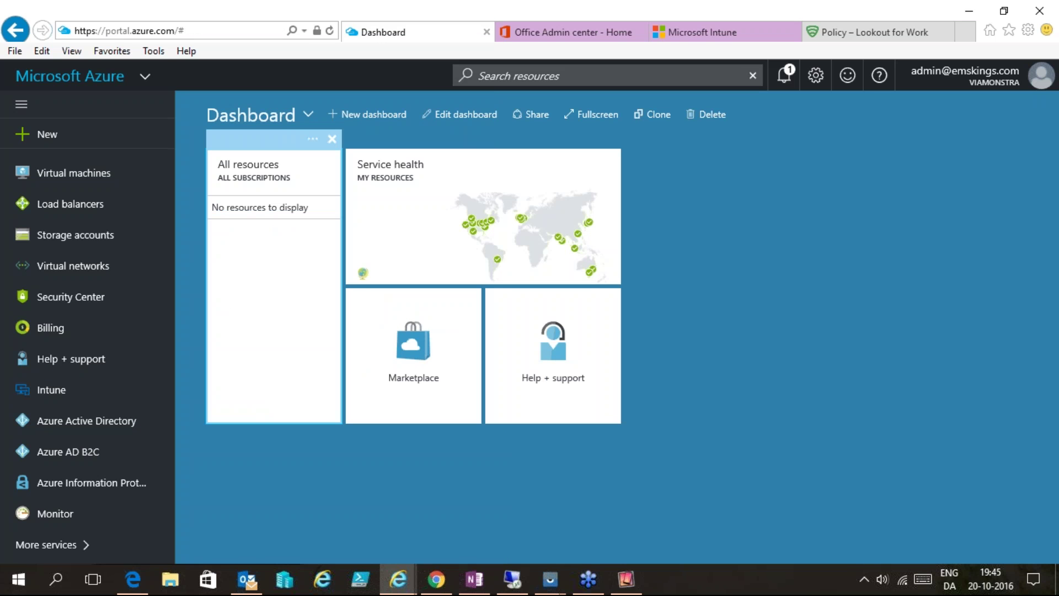
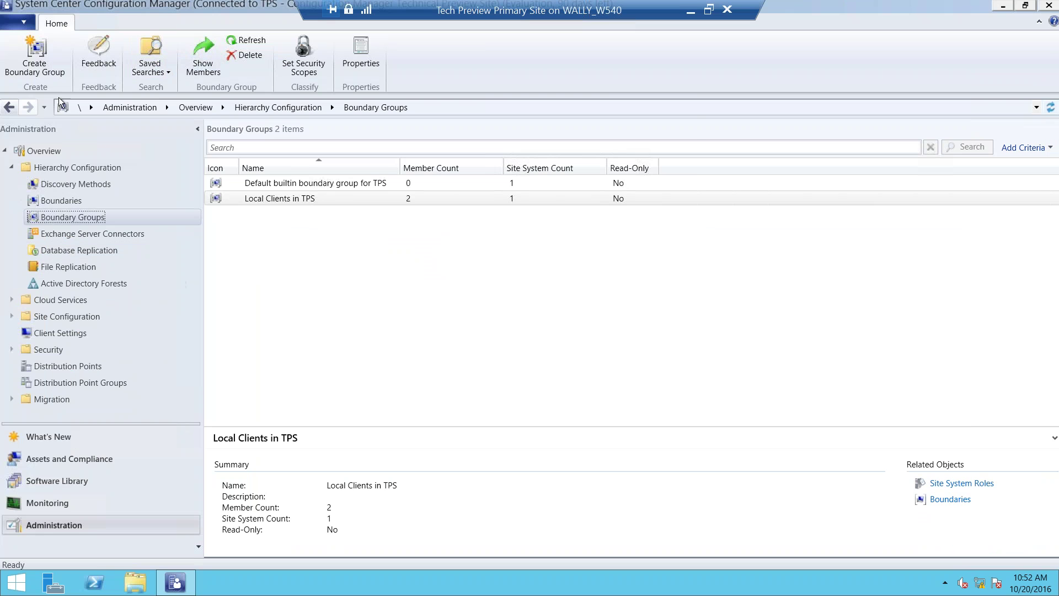
Examine the version information of the Configuration Manager console in magnified view and close it.
left_click(24, 25)
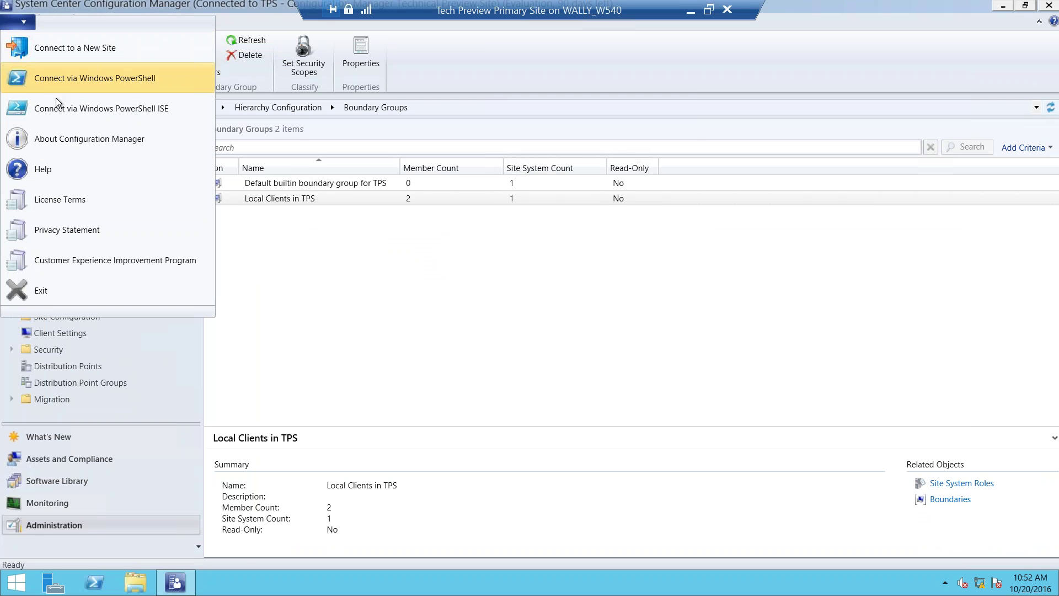
left_click(61, 142)
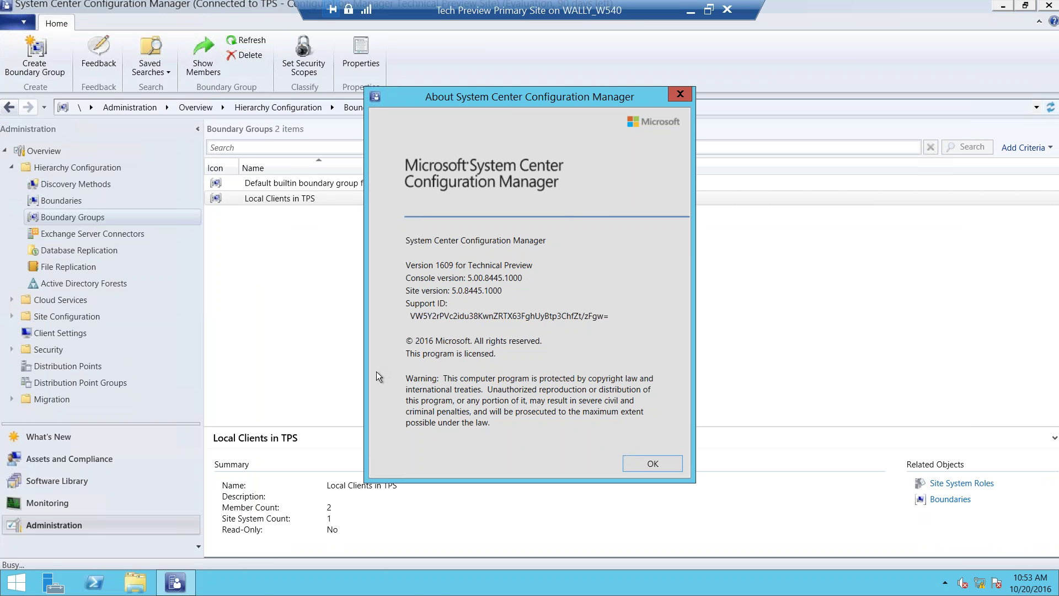
key("ctrl+1")
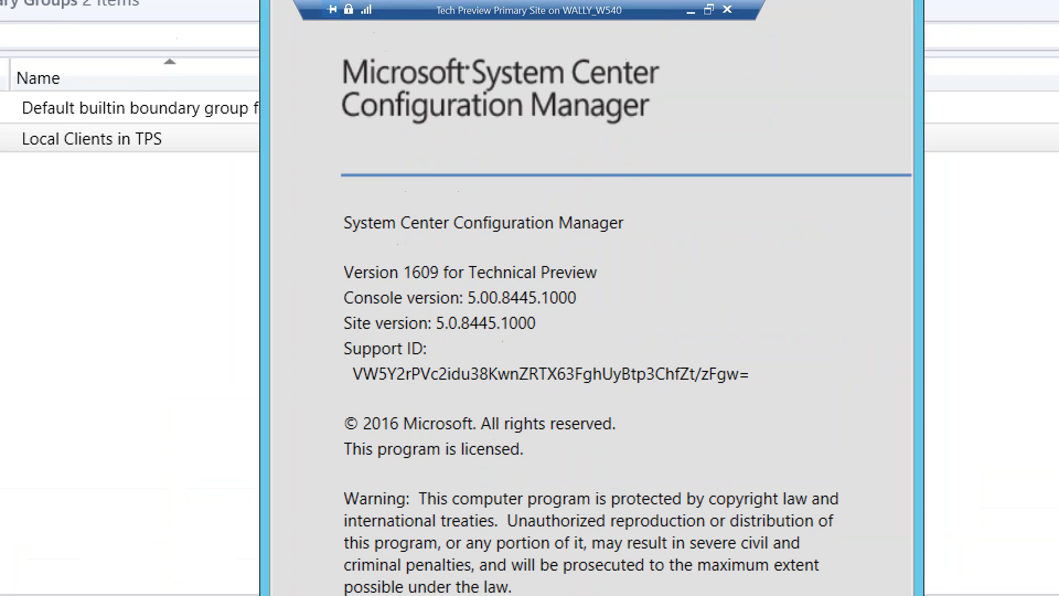
mouse_move(341, 255)
left_mouse_down()
mouse_move(444, 291)
mouse_move(598, 320)
mouse_move(605, 311)
left_mouse_up()
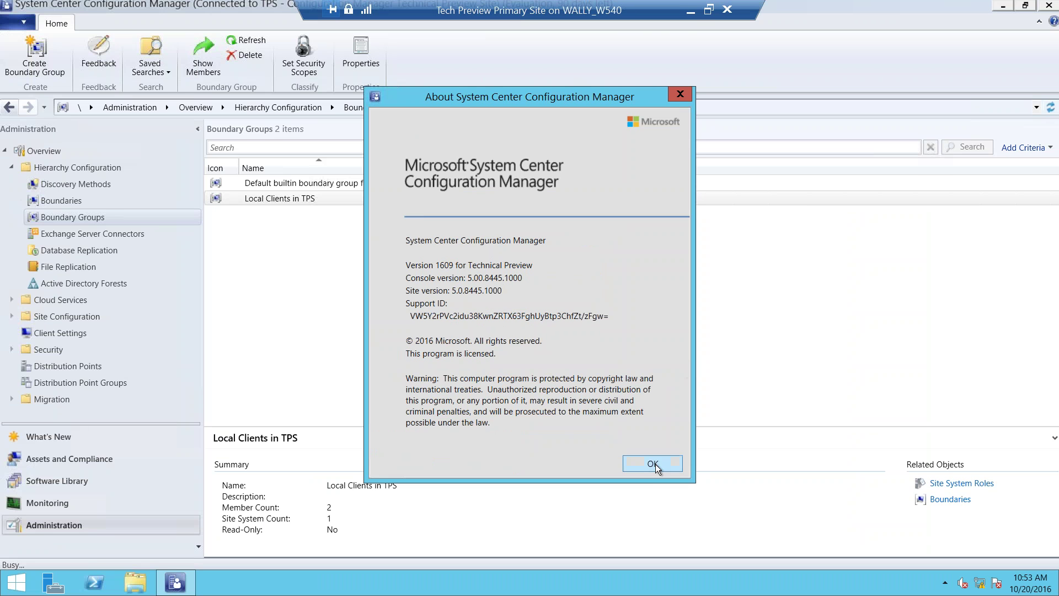
left_click(655, 464)
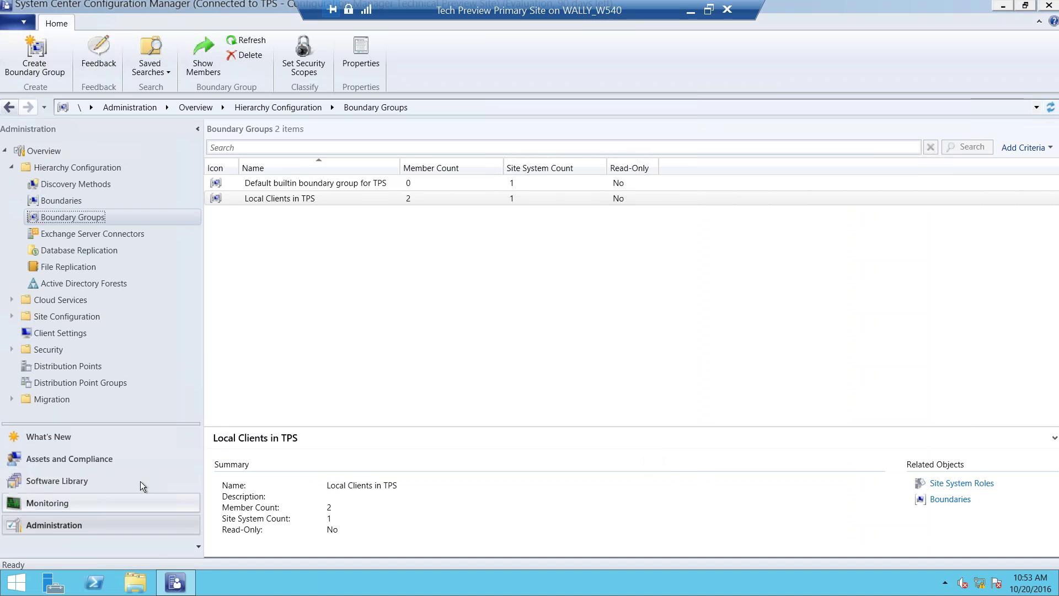
Review the list of new features in the What's New overview for the 1609 Tech Preview.
left_click(67, 438)
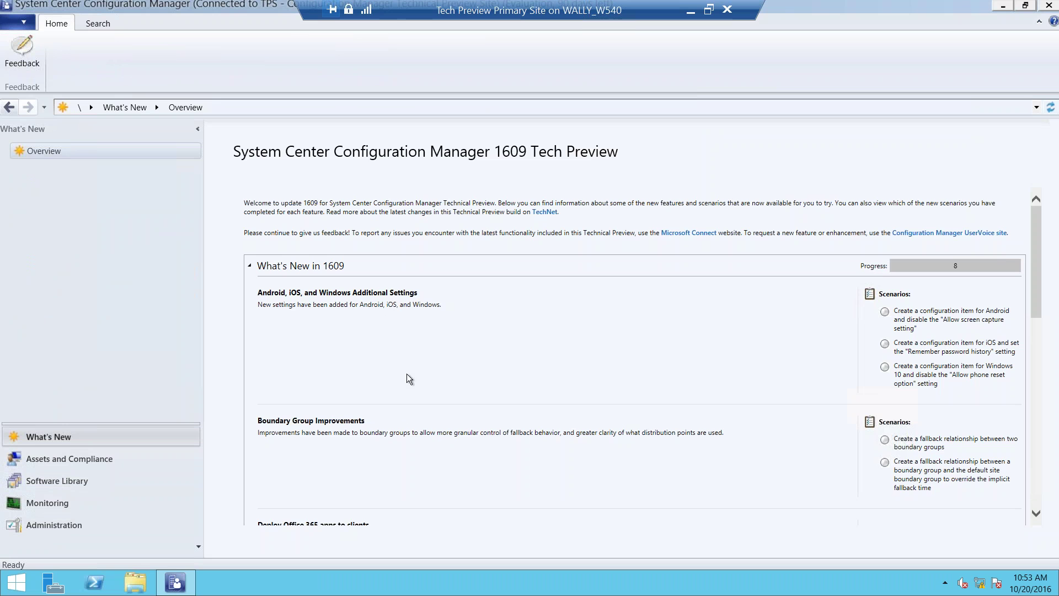
scroll(402, 430, "down", 3)
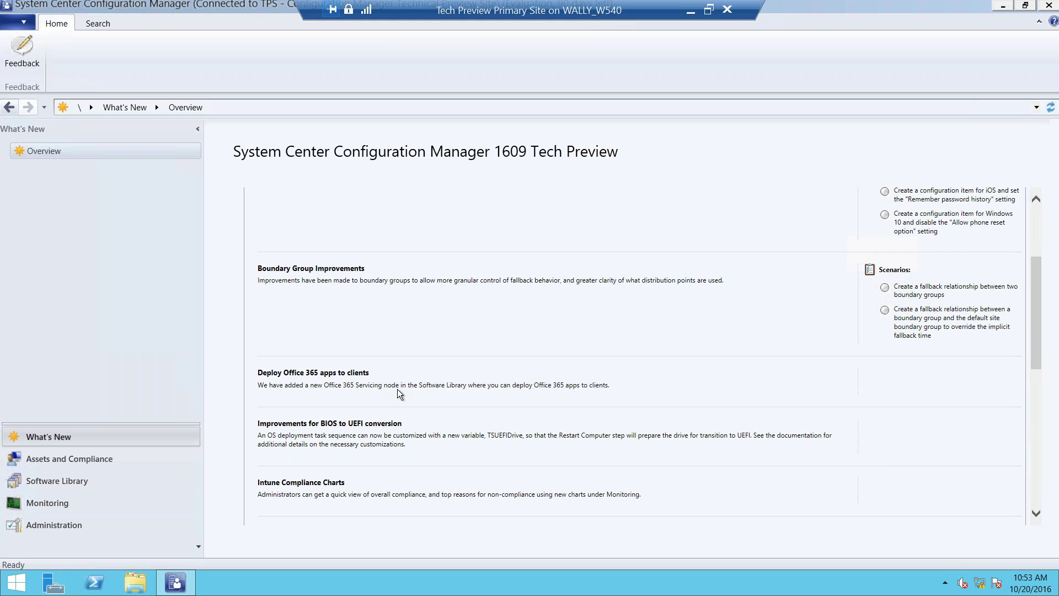
scroll(400, 427, "down", 2)
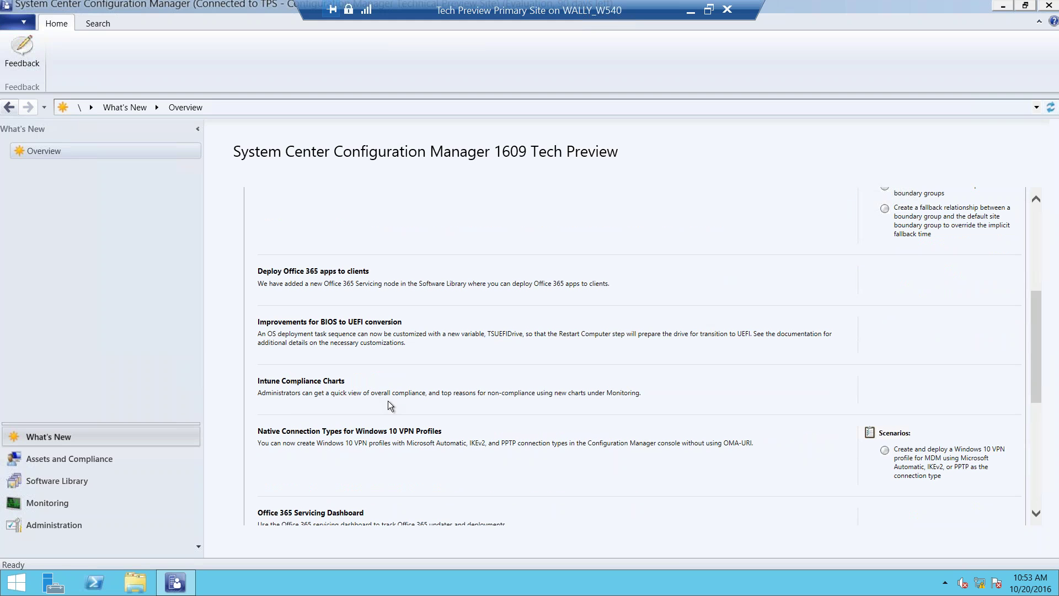
scroll(405, 444, "down", 2)
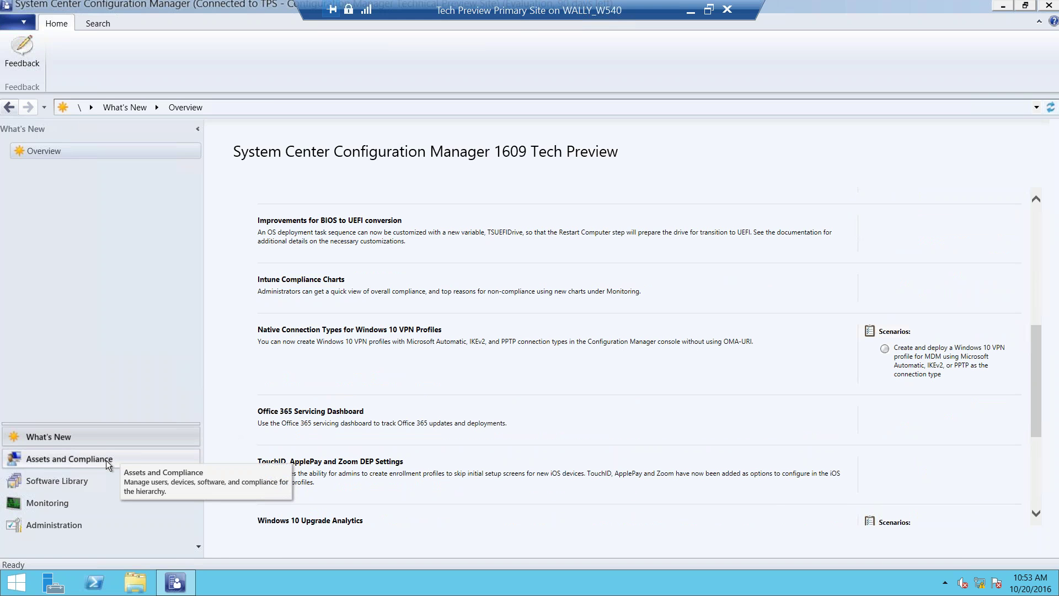
Return to the Boundary Groups list under Hierarchy Configuration and widen its Name column slightly.
left_click(85, 525)
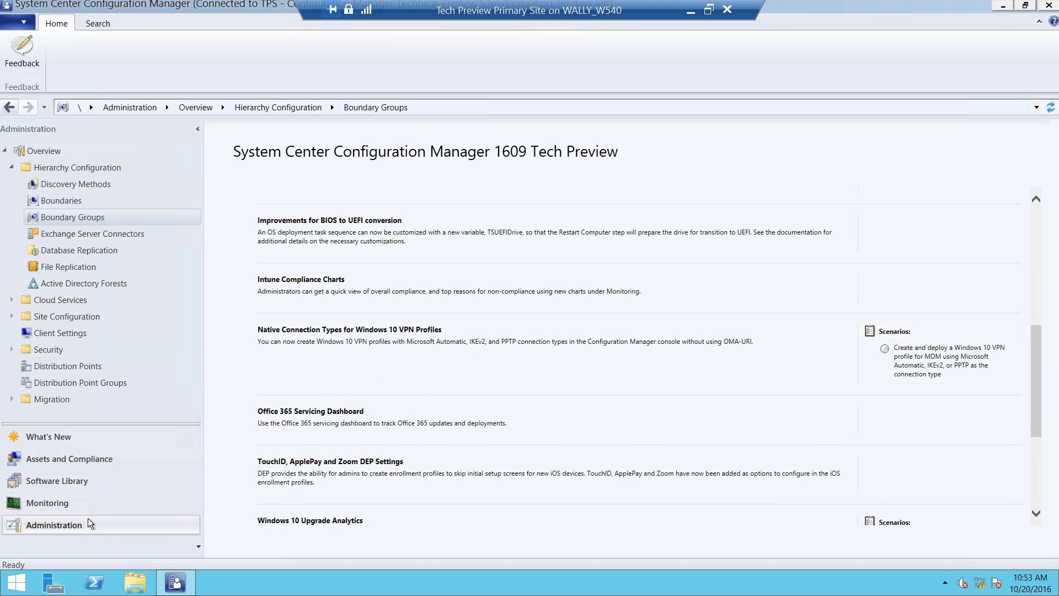
left_click(91, 216)
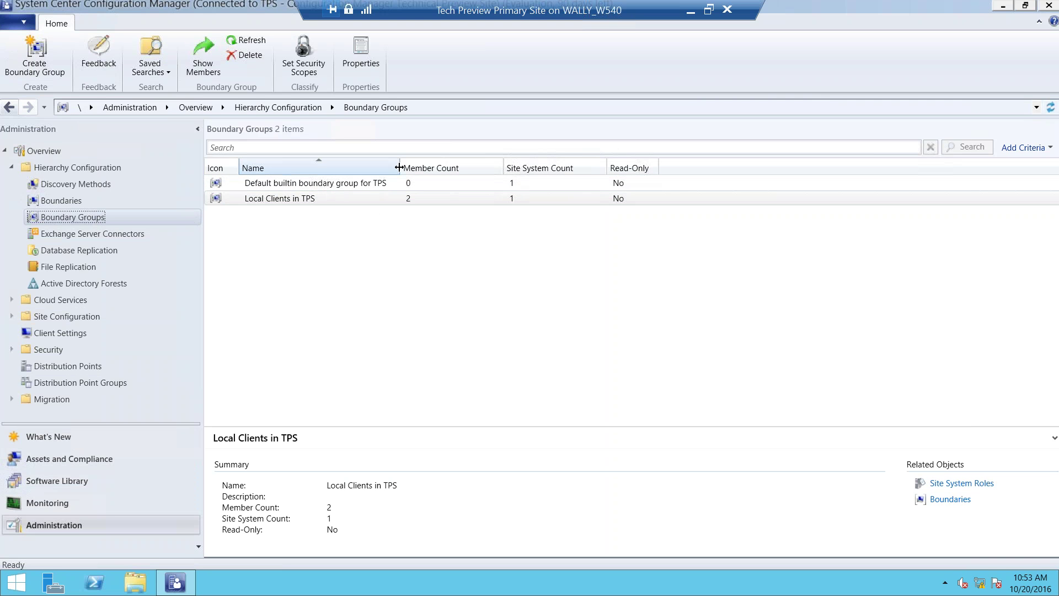
left_click_drag(401, 163, 409, 163)
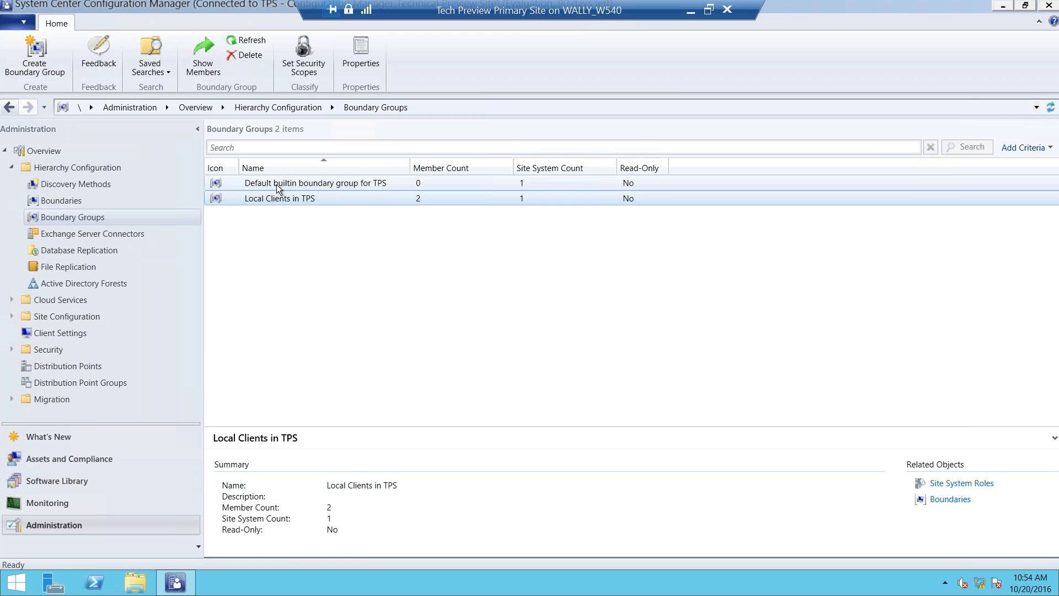
Examine the general and reference properties of the default built-in boundary group for TPS, cancel them and select Local Clients in TPS.
right_click(372, 184)
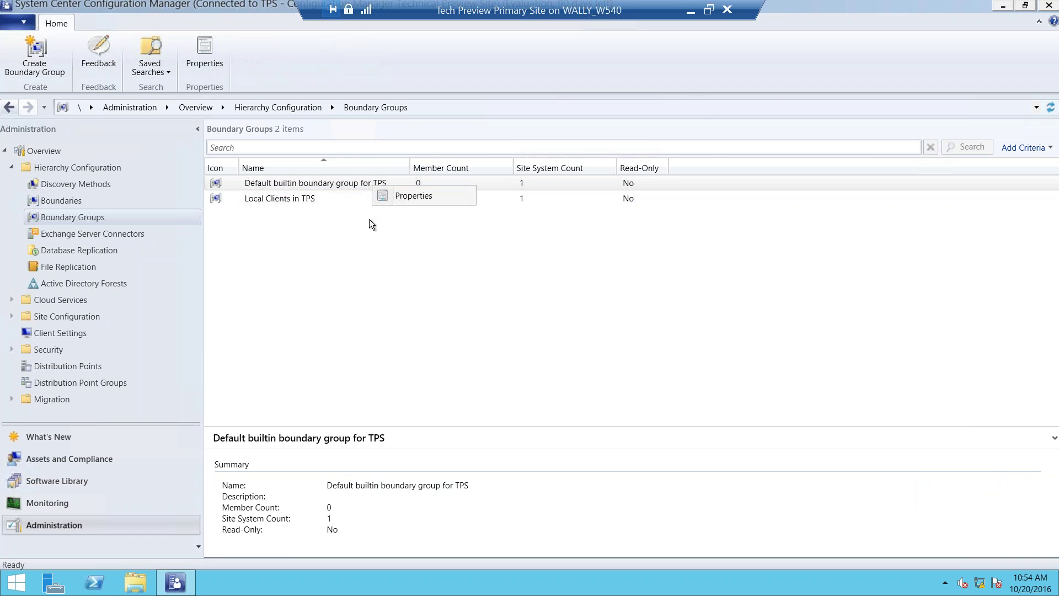
left_click(399, 198)
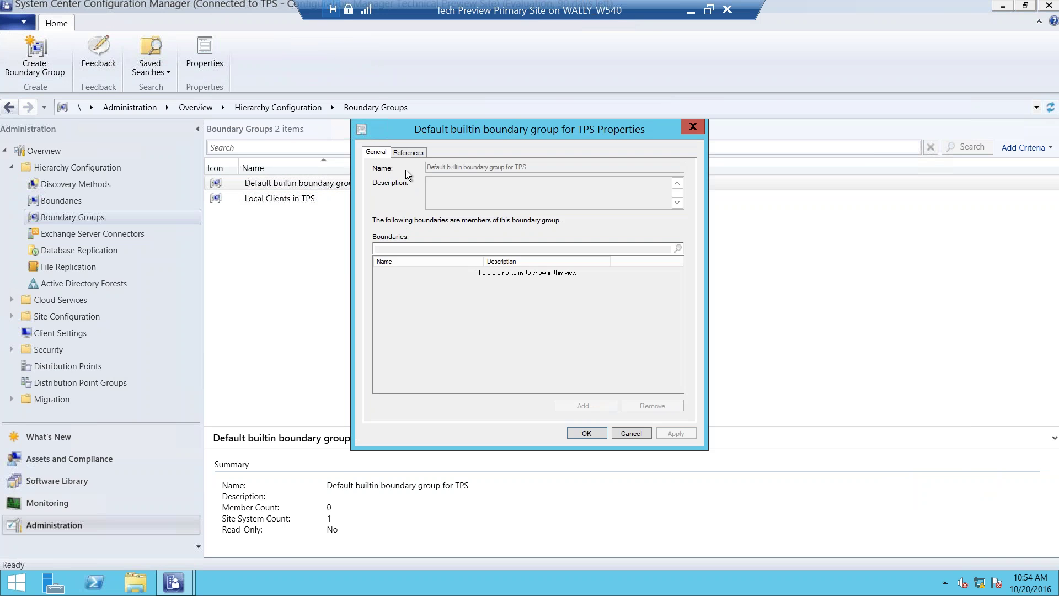
left_click(404, 156)
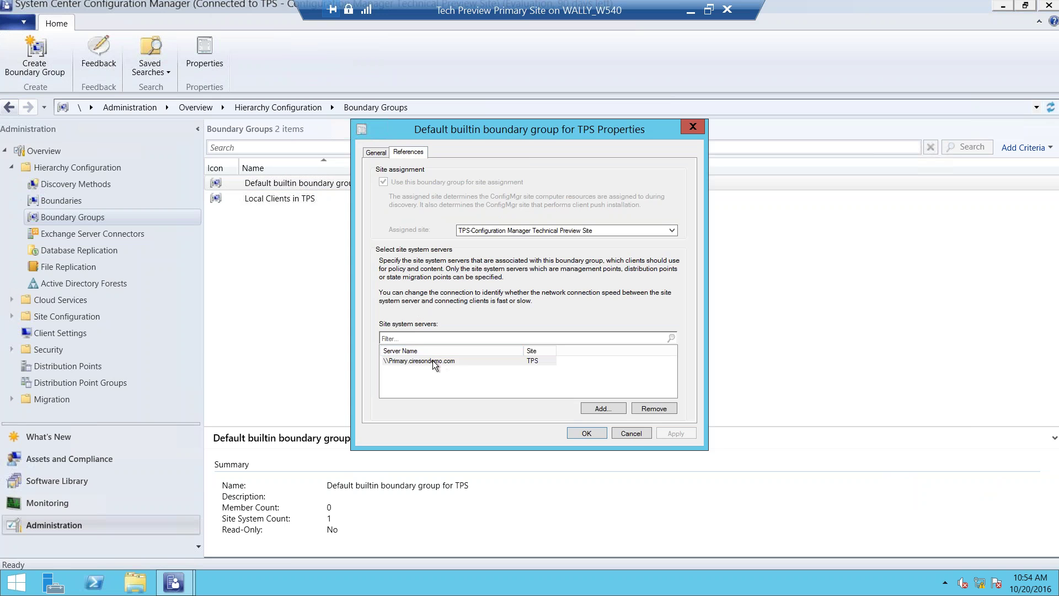
left_click(631, 433)
left_click(257, 197)
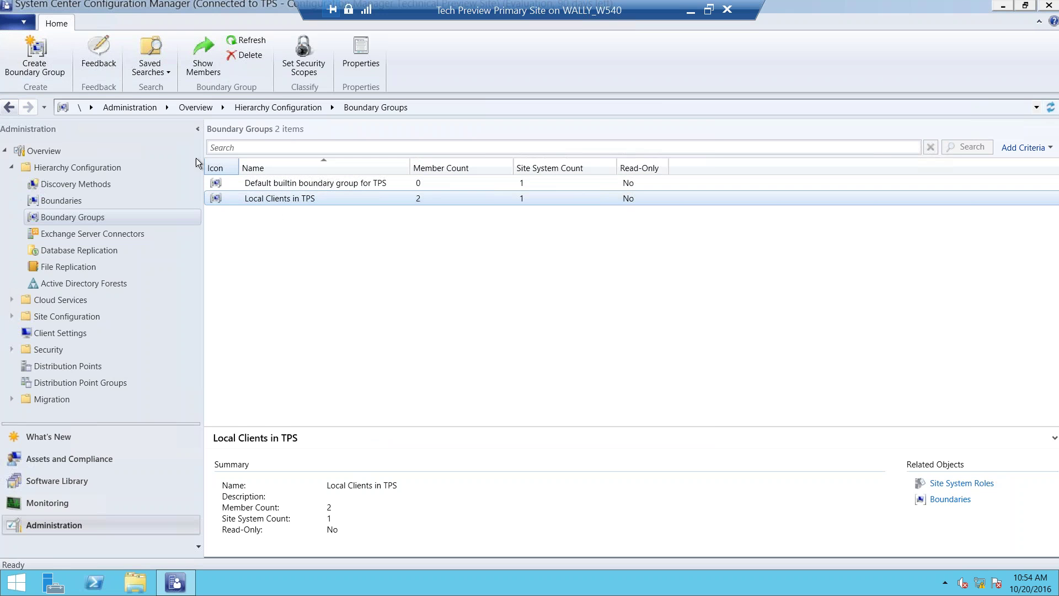
Start a new boundary group named Local DPs in CPH and add the Default-First-Site-Name boundary to it.
left_click(40, 60)
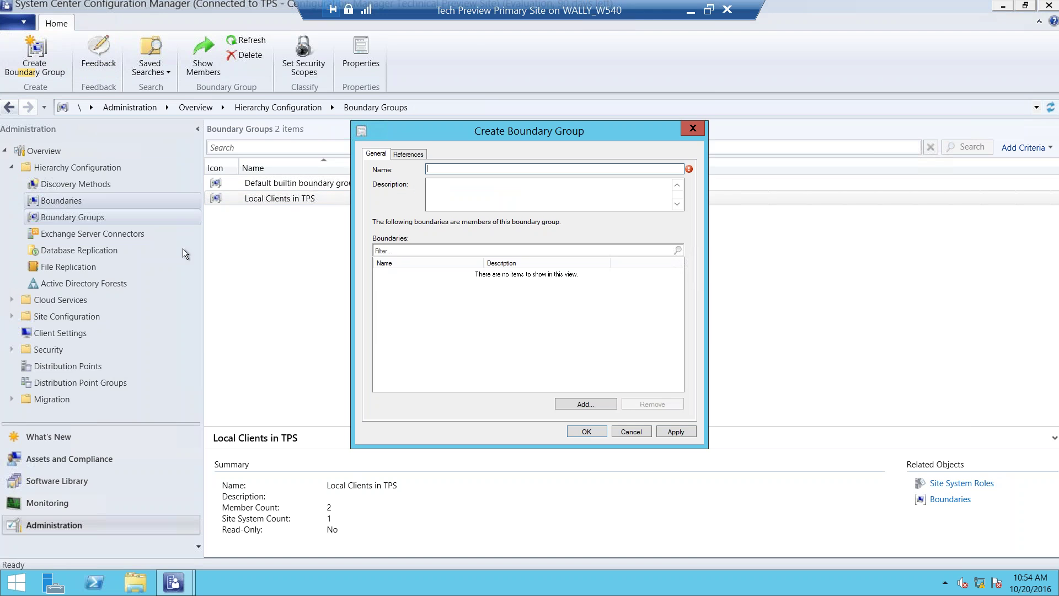
type("Local ")
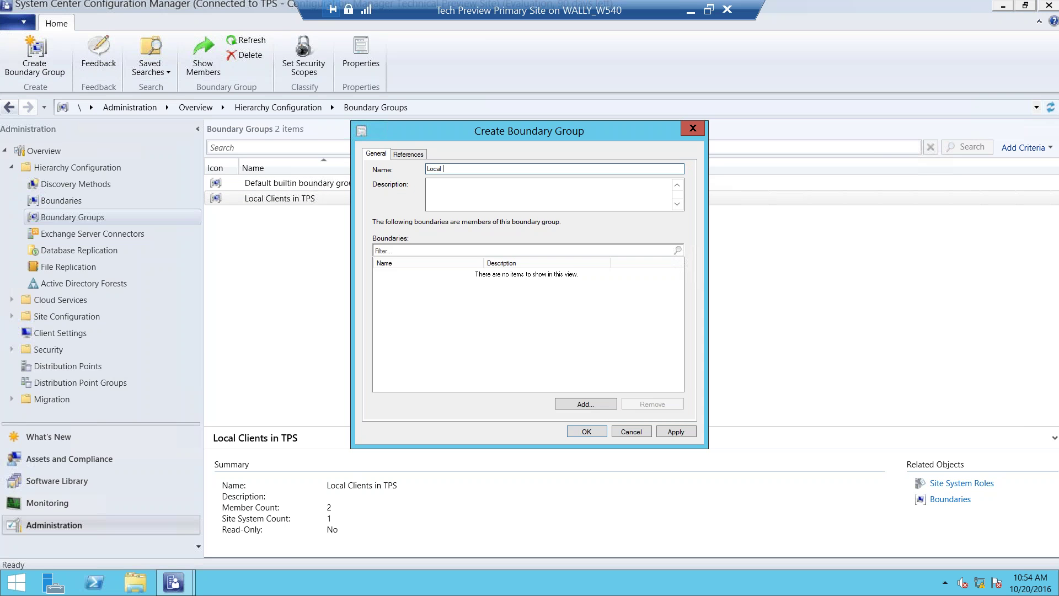
type("DPs in CPH")
left_click(577, 405)
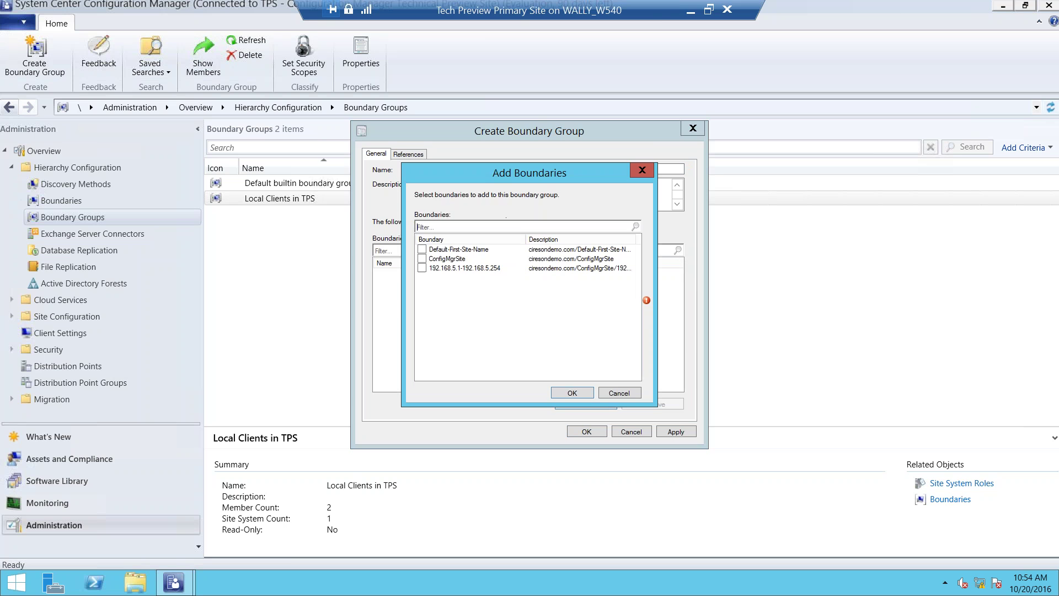
left_click(421, 250)
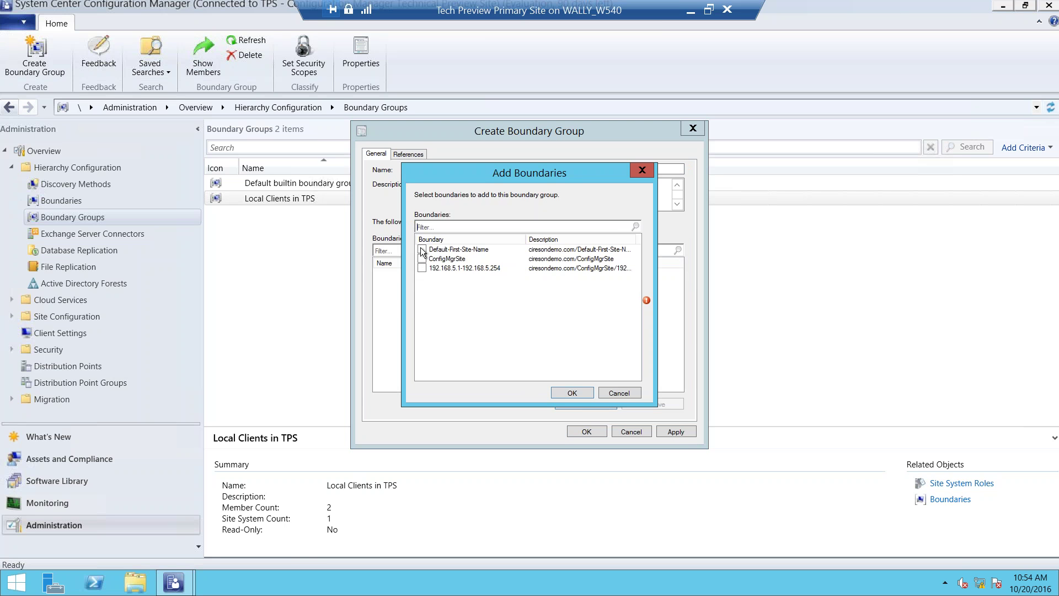
left_click(570, 393)
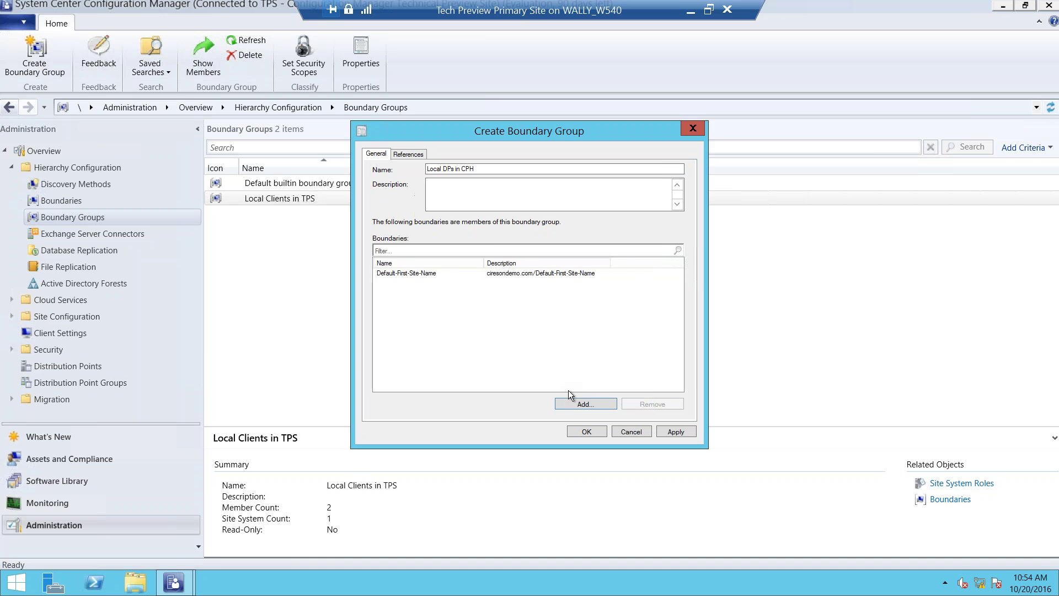
Try to view the references of the new Local DPs in CPH boundary group and save the group.
left_click(415, 153)
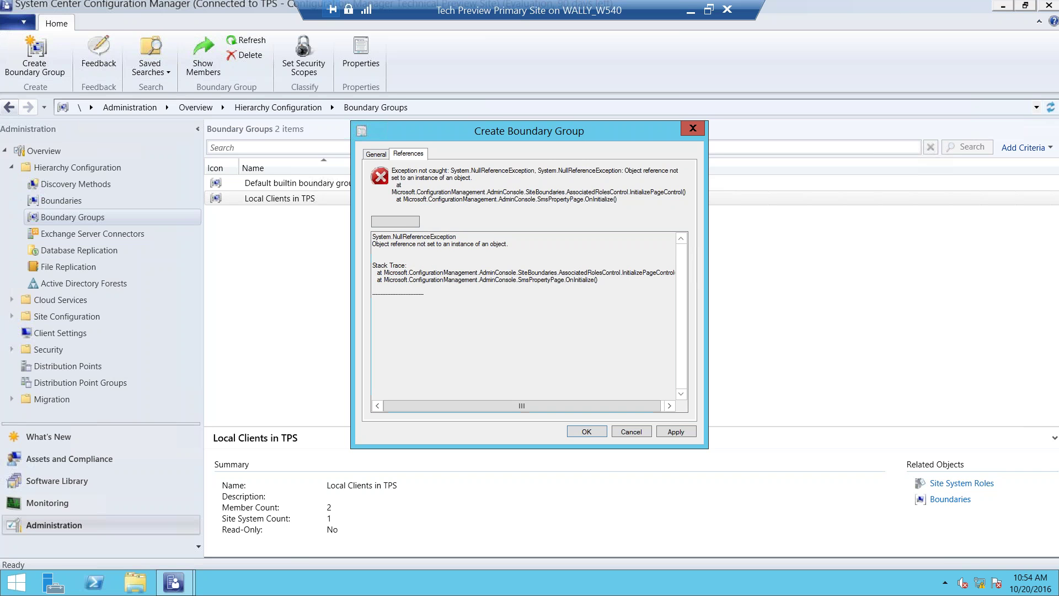
left_click(388, 156)
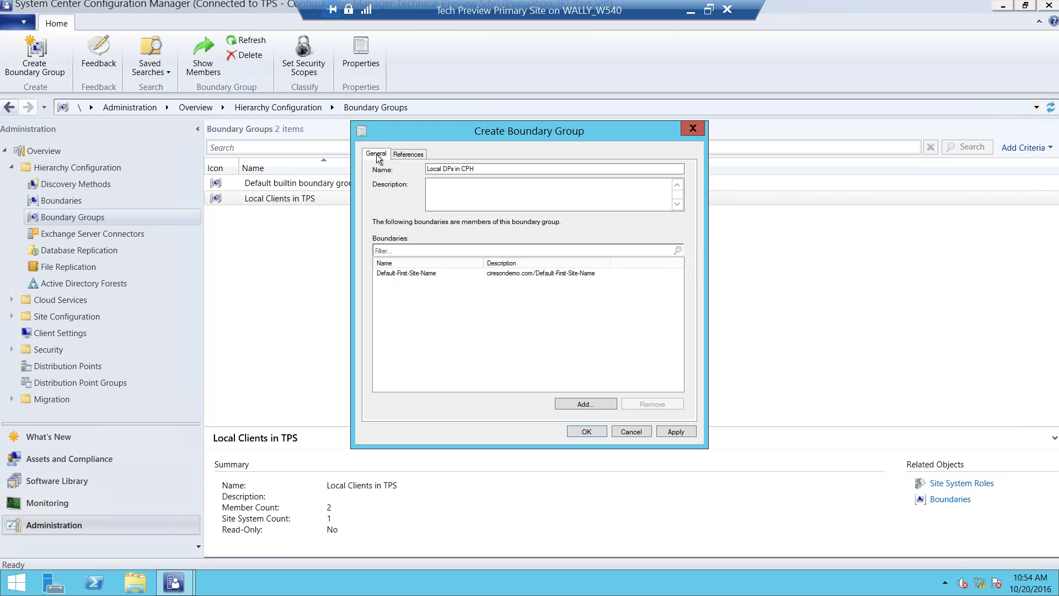
left_click(404, 156)
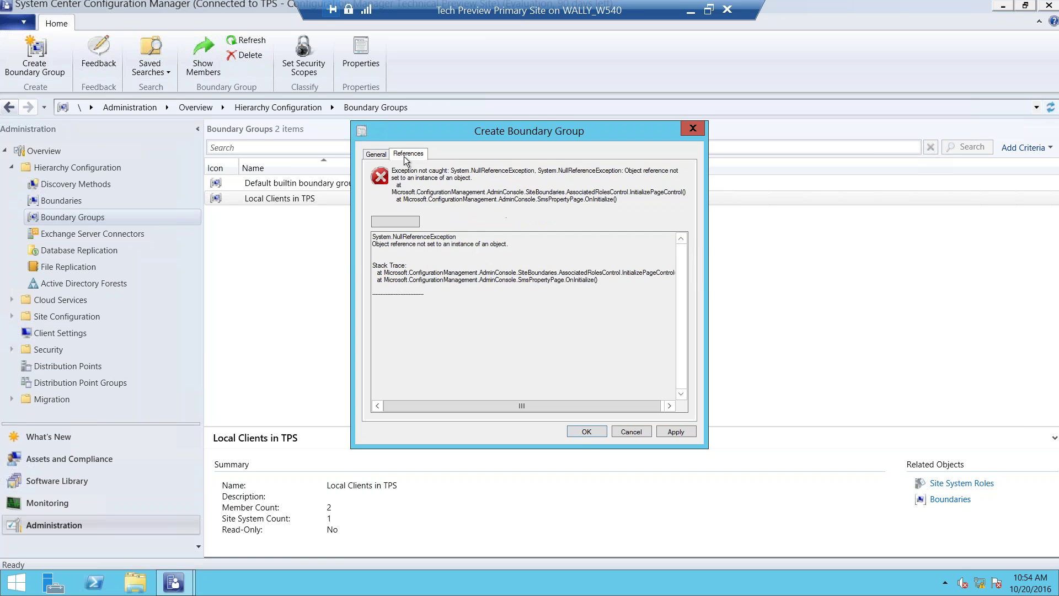
left_click(583, 432)
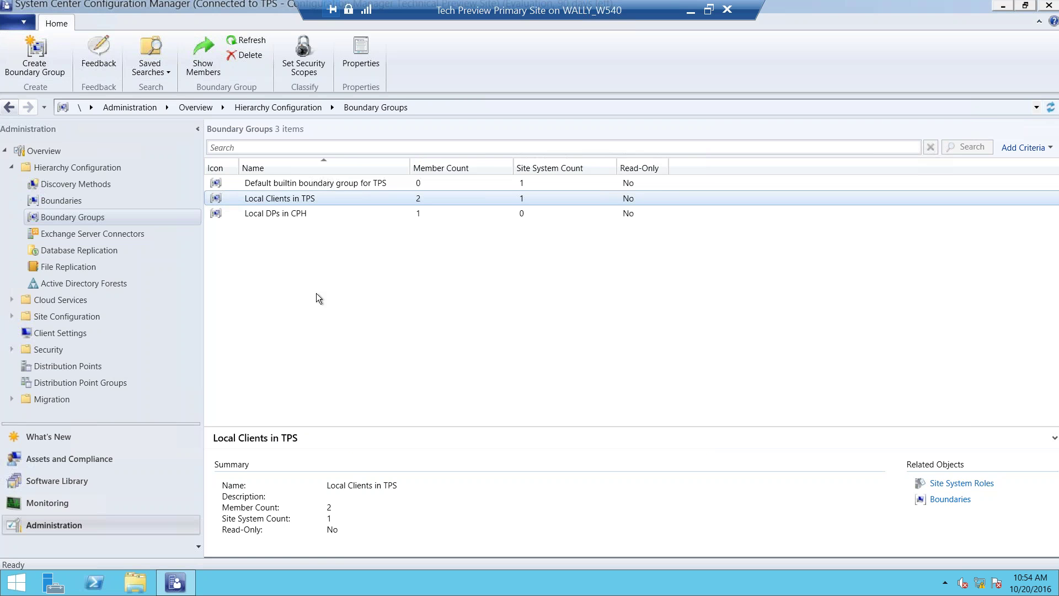
Examine the member boundaries, site assignment and site system servers in the properties of the Local Clients in TPS boundary group.
right_click(286, 198)
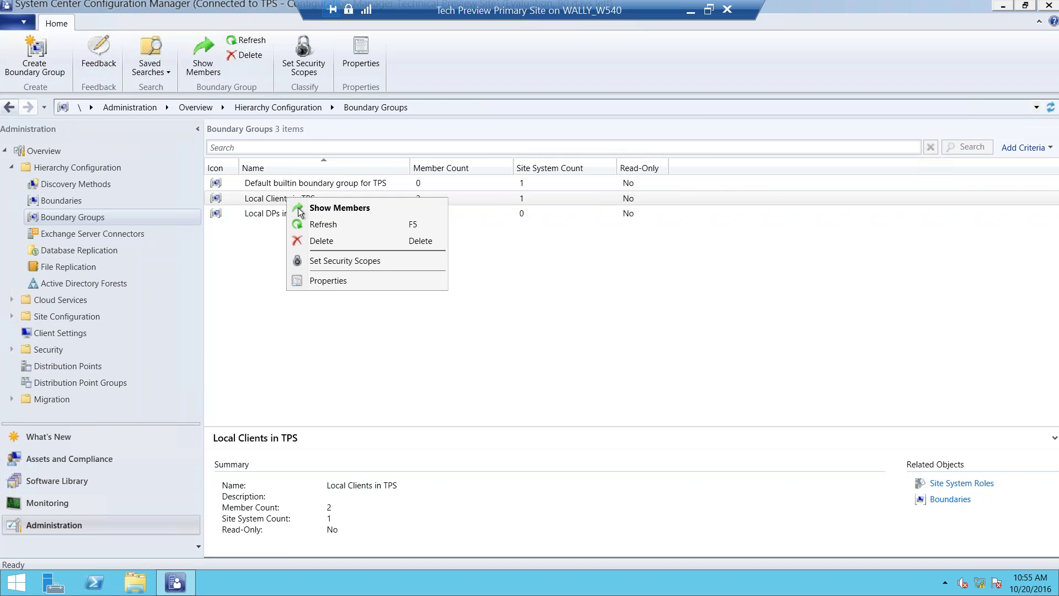
left_click(323, 279)
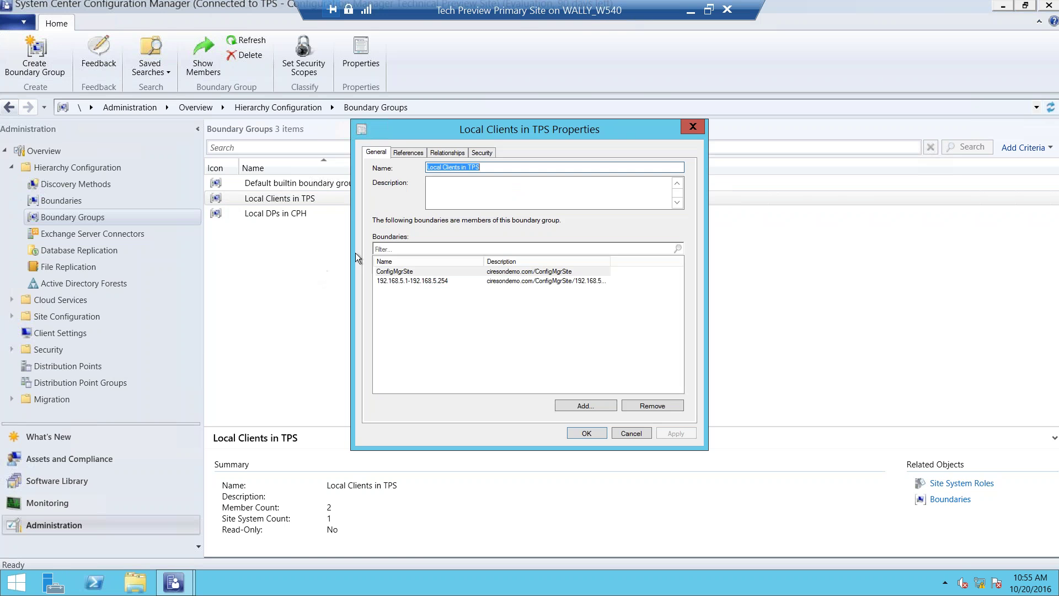
left_click(407, 152)
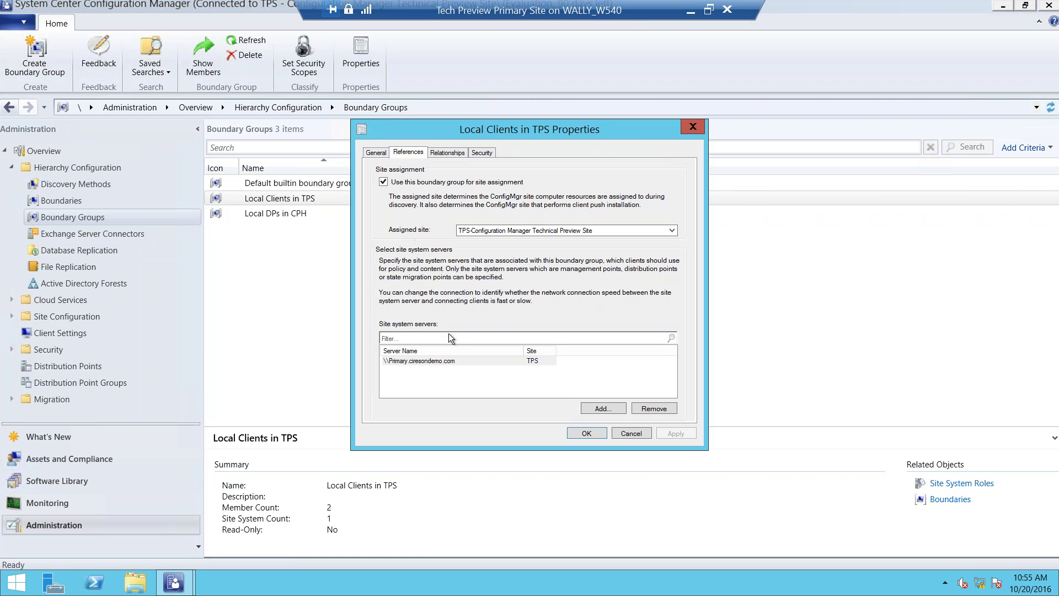
left_click(452, 361)
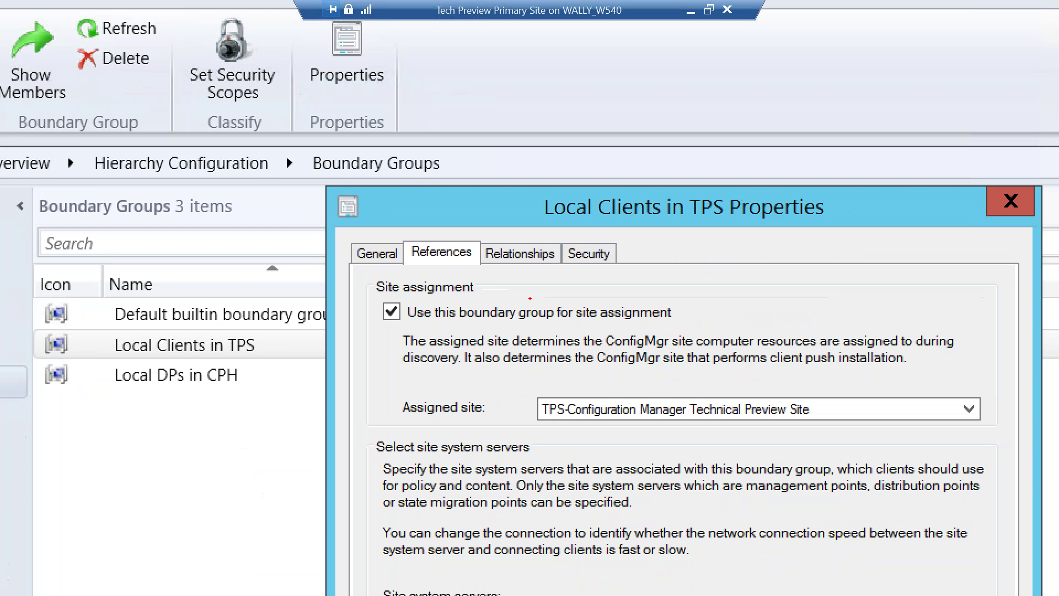
left_click_drag(537, 240, 531, 204)
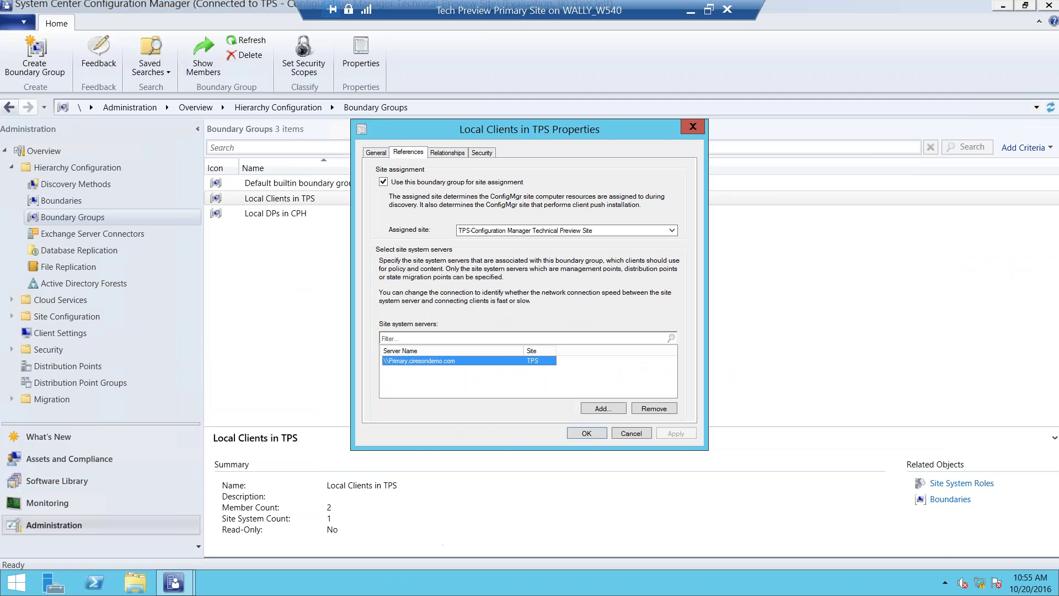
Start adding Local DPs in CPH as a fallback group for Local Clients in TPS and mark the management and software update point times.
left_click(448, 151)
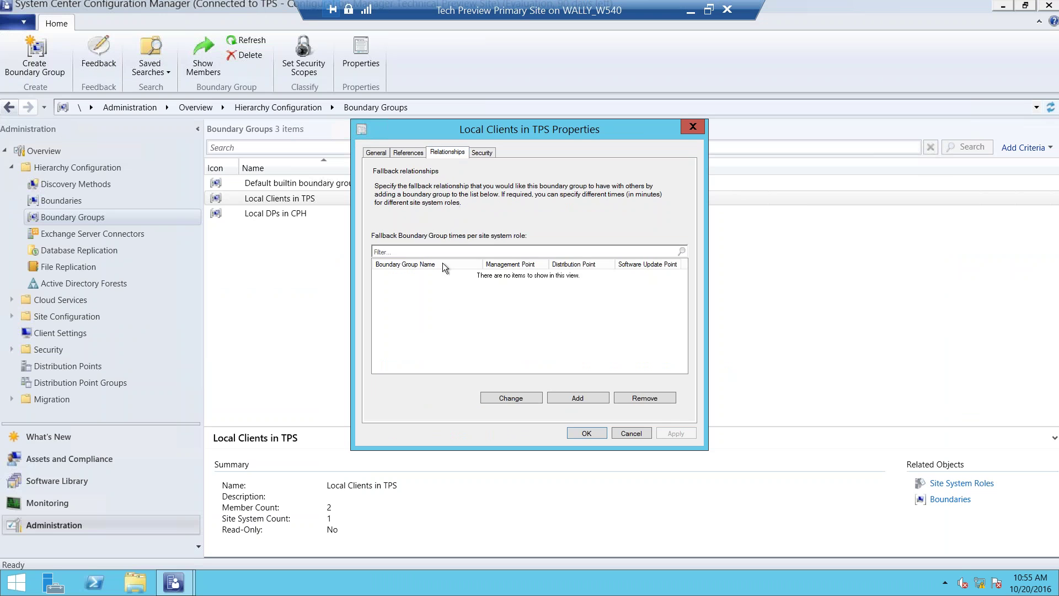
left_click(579, 398)
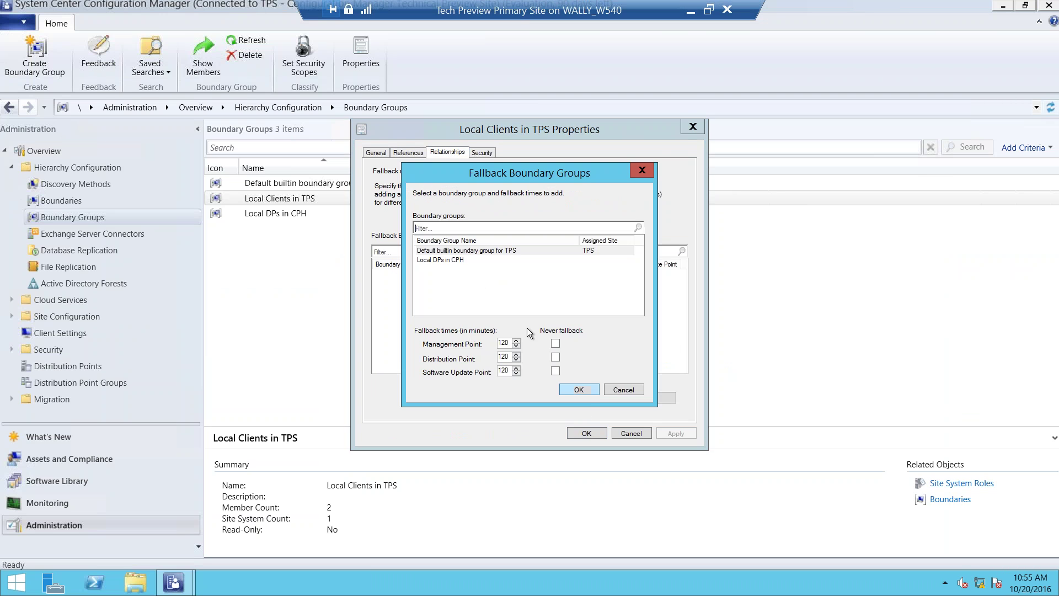
left_click(460, 260)
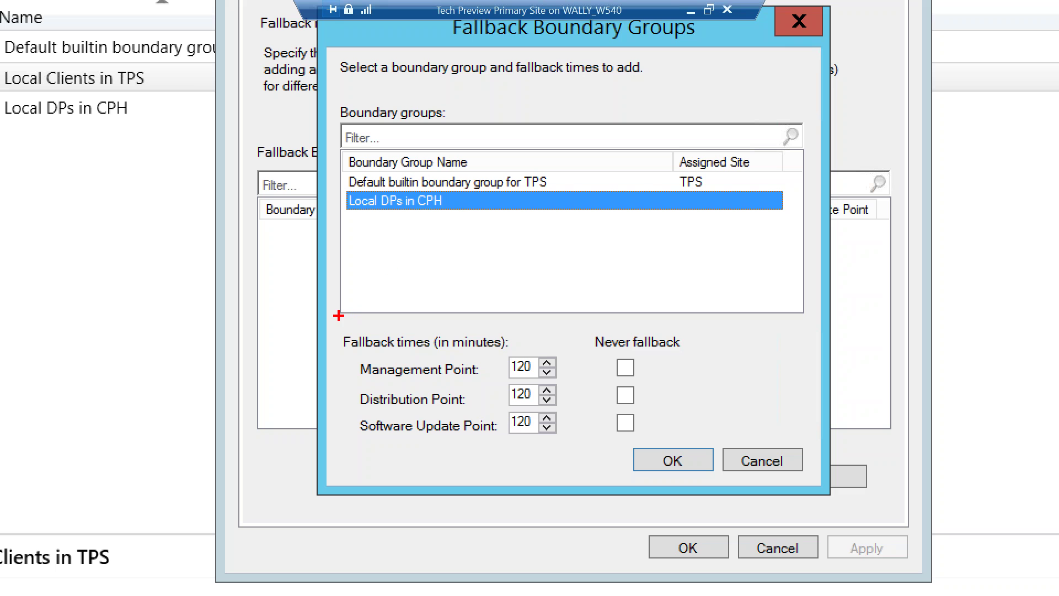
mouse_move(330, 316)
left_mouse_down()
mouse_move(453, 388)
mouse_move(694, 442)
left_mouse_up()
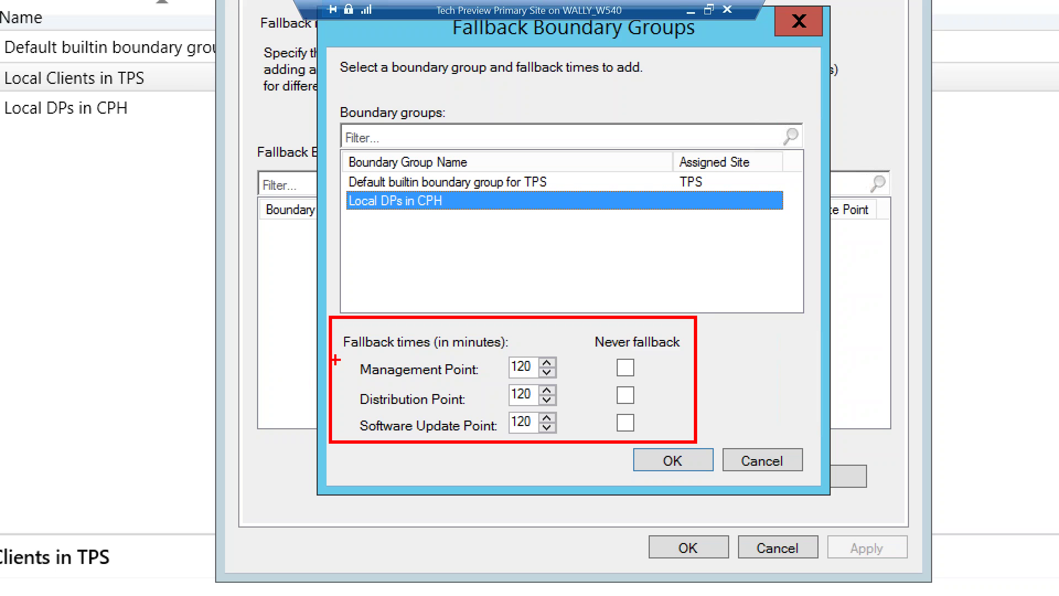
mouse_move(344, 349)
left_mouse_down()
mouse_move(572, 369)
mouse_move(571, 379)
left_mouse_up()
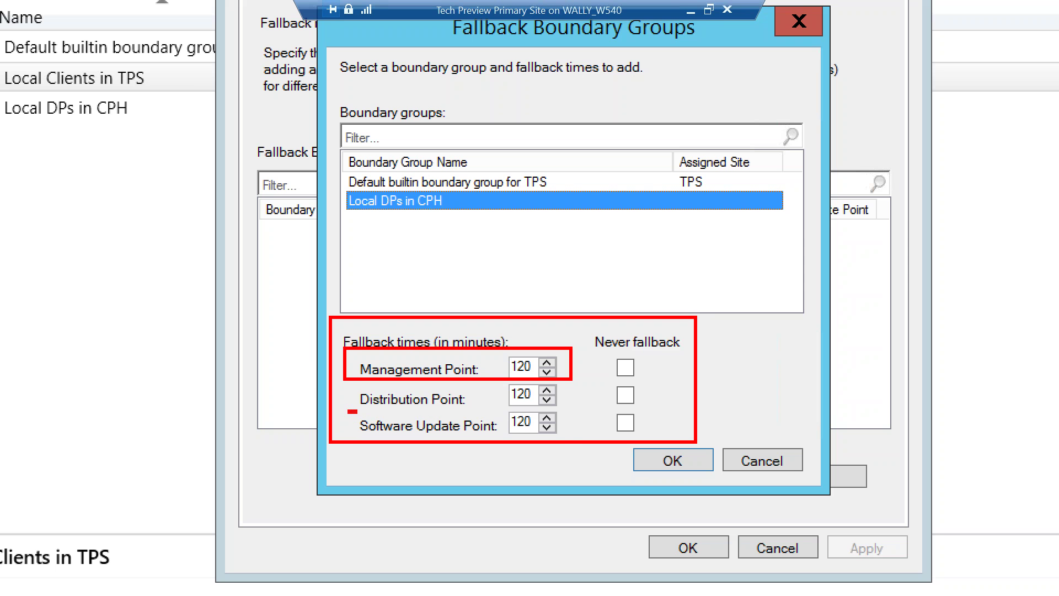
mouse_move(348, 411)
left_mouse_down()
mouse_move(475, 437)
mouse_move(573, 442)
left_mouse_up()
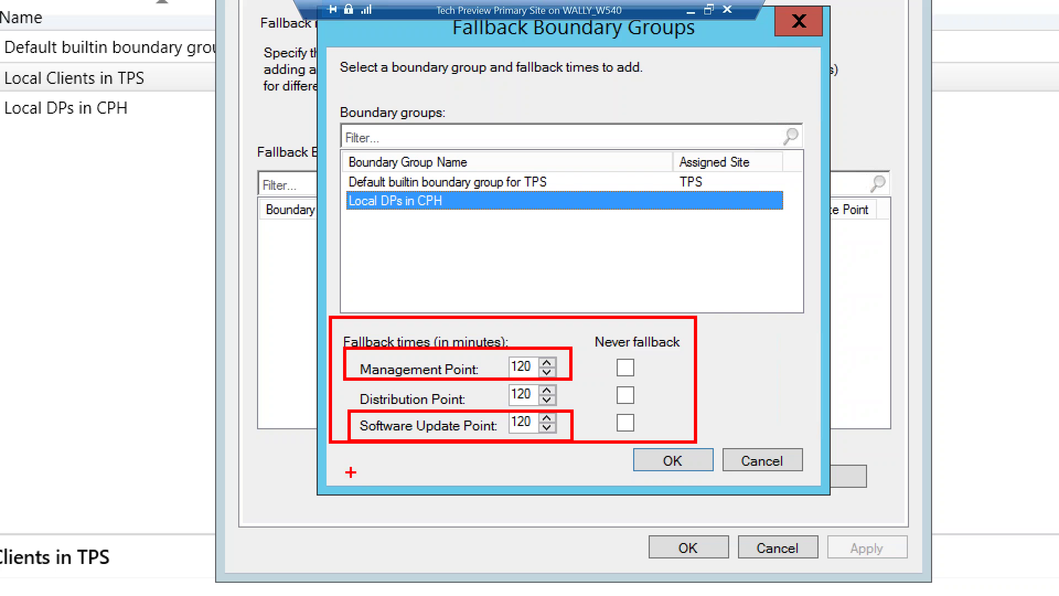
left_click_drag(346, 392, 204, 396)
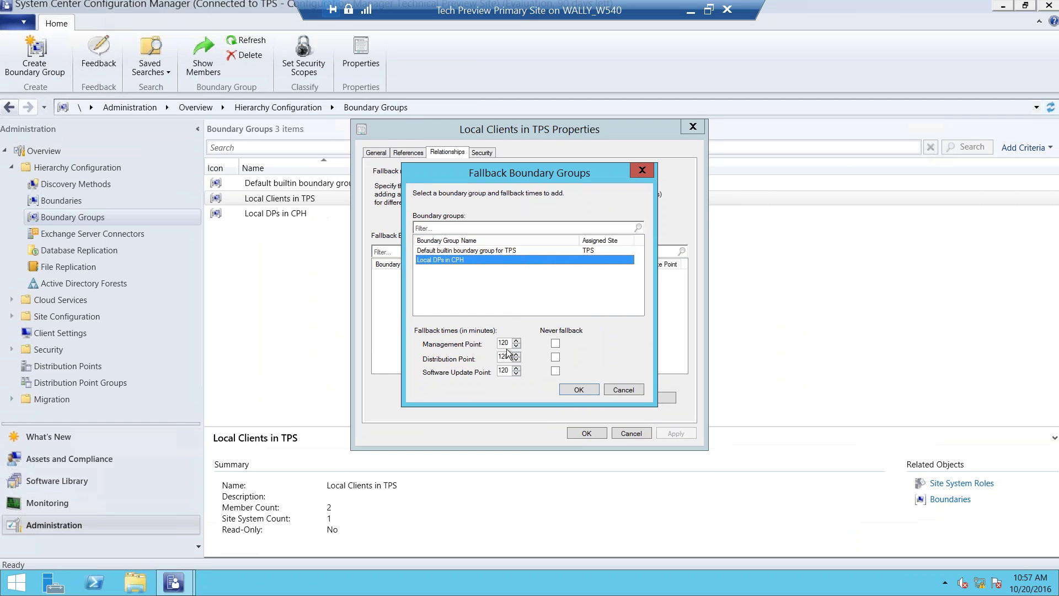
Set the Distribution Point fallback time for Local DPs in CPH to 10 minutes and mark that setting with an arrow.
left_click_drag(534, 375, 506, 371)
type("1")
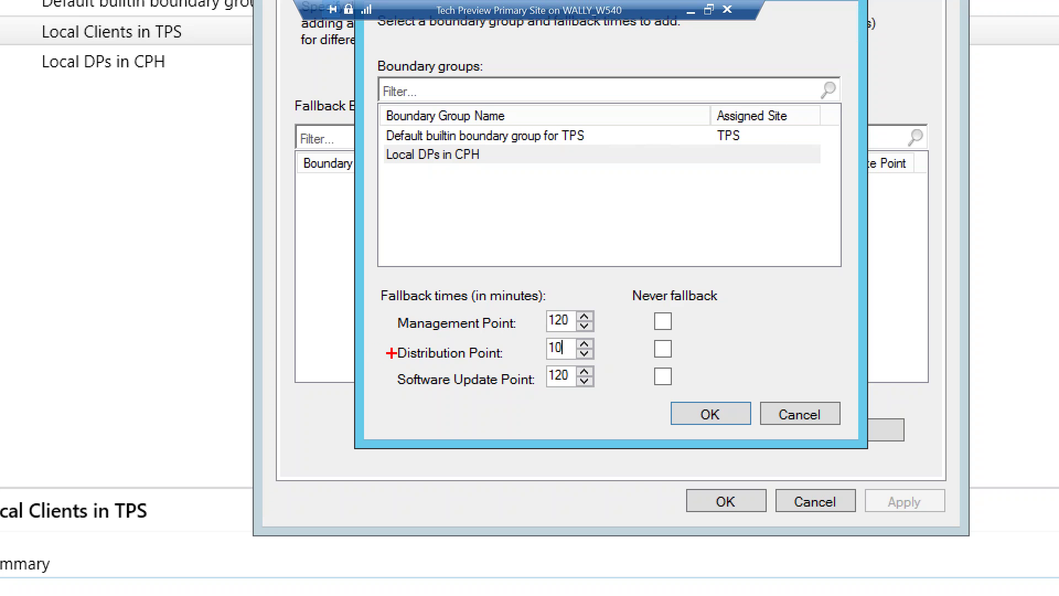
left_click_drag(329, 351, 255, 354)
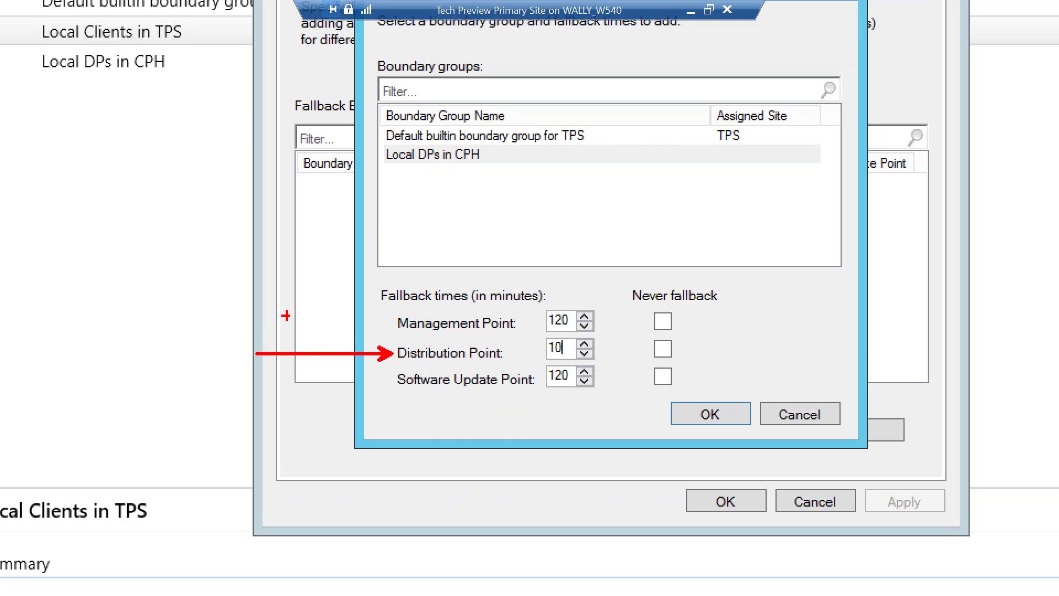
left_click_drag(406, 166, 365, 229)
mouse_move(636, 338)
left_mouse_down()
mouse_move(706, 360)
mouse_move(685, 361)
left_mouse_up()
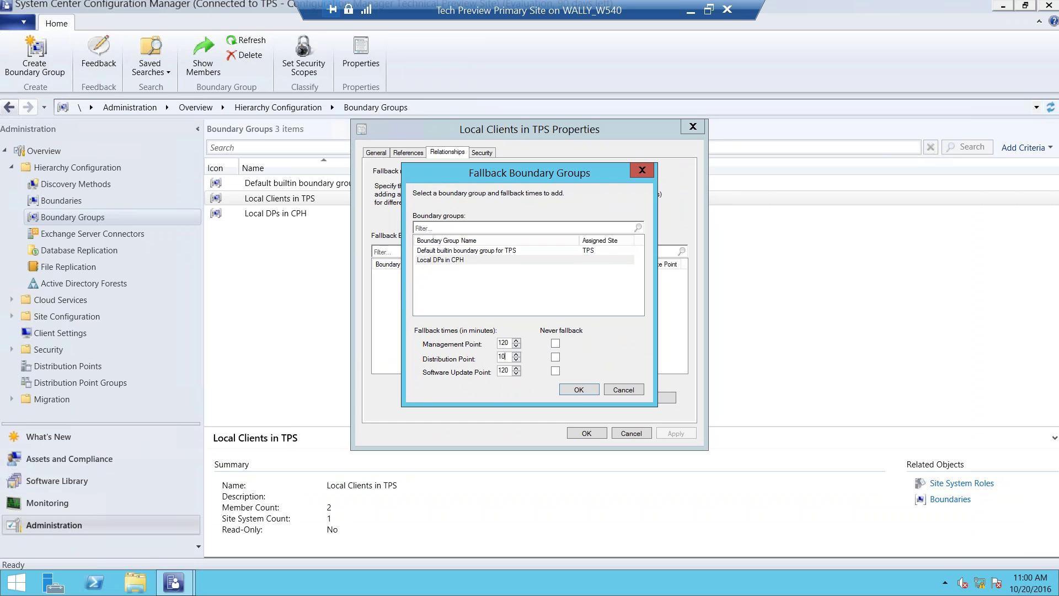
Add the fallback relationship, save the Local Clients in TPS properties and minimize the remote session to return to the presentation.
left_click(576, 391)
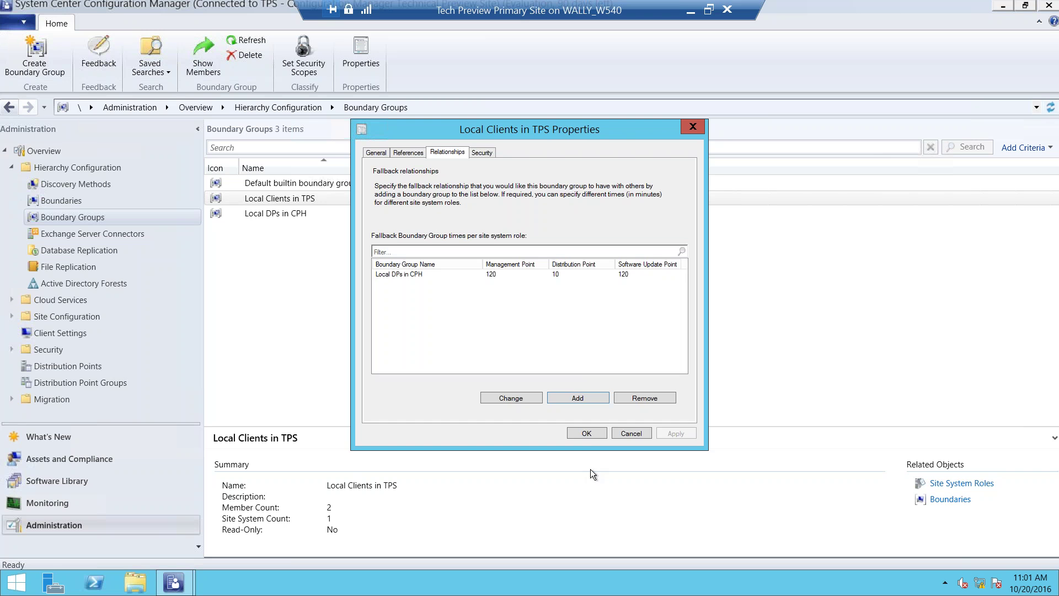
left_click(587, 435)
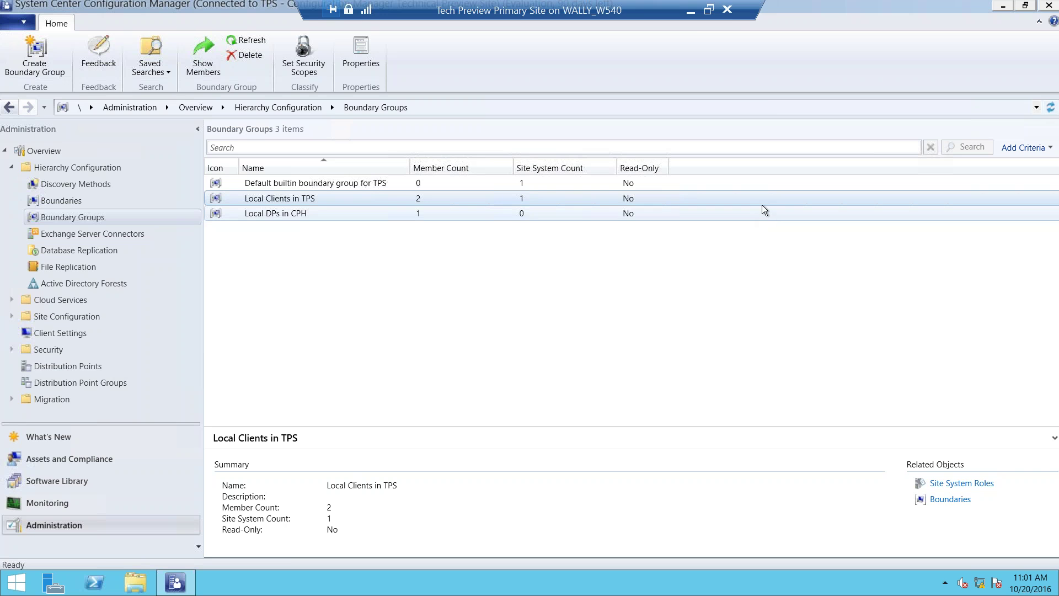
left_click(690, 18)
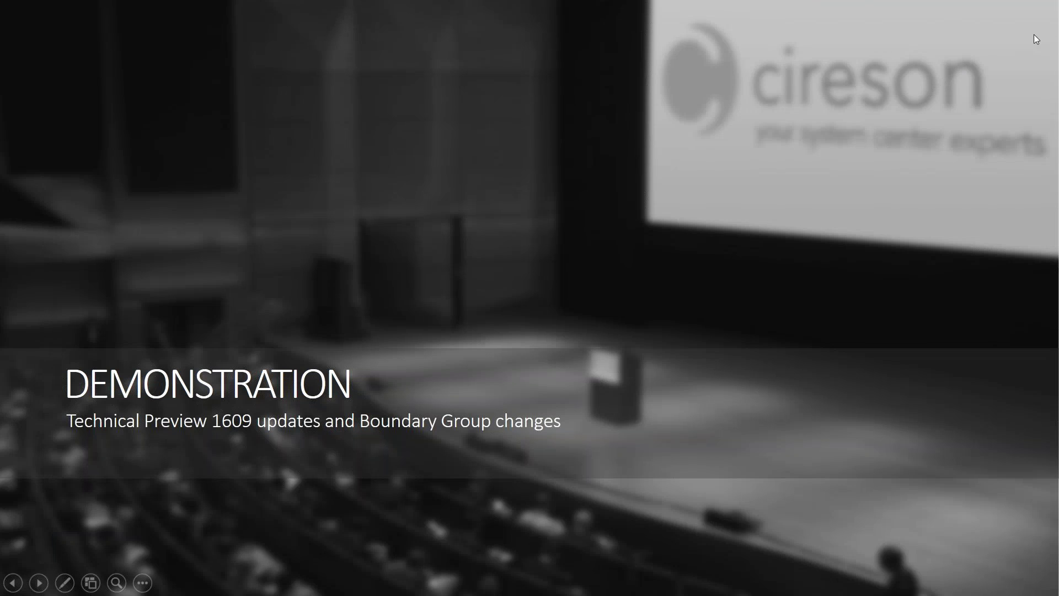
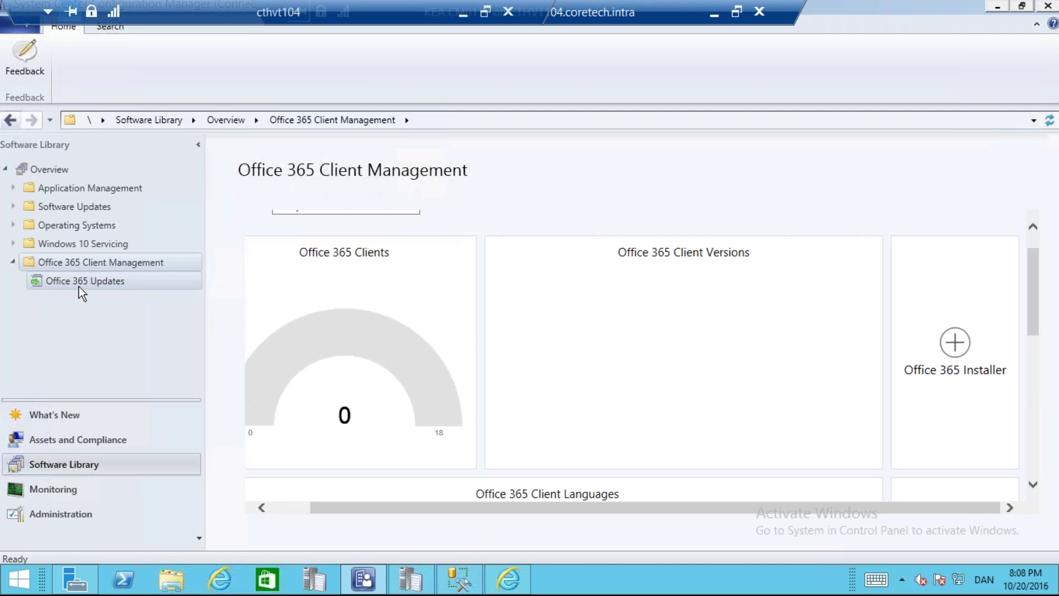
Browse the Office 365 Updates list, enlarging the list area and widening the Title column to read the update names.
left_click(80, 287)
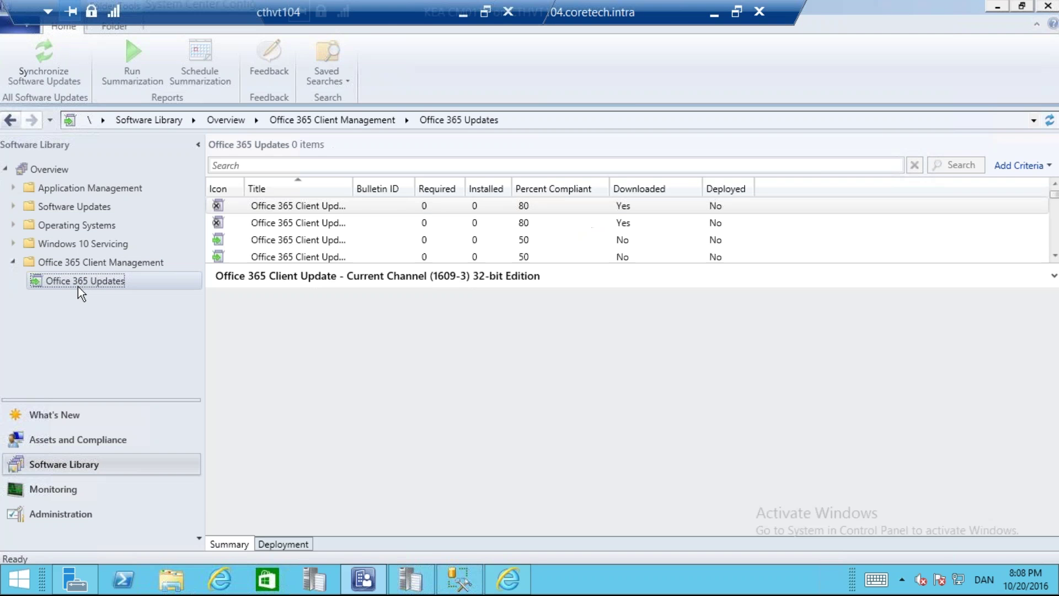
key("Down")
key("Down")
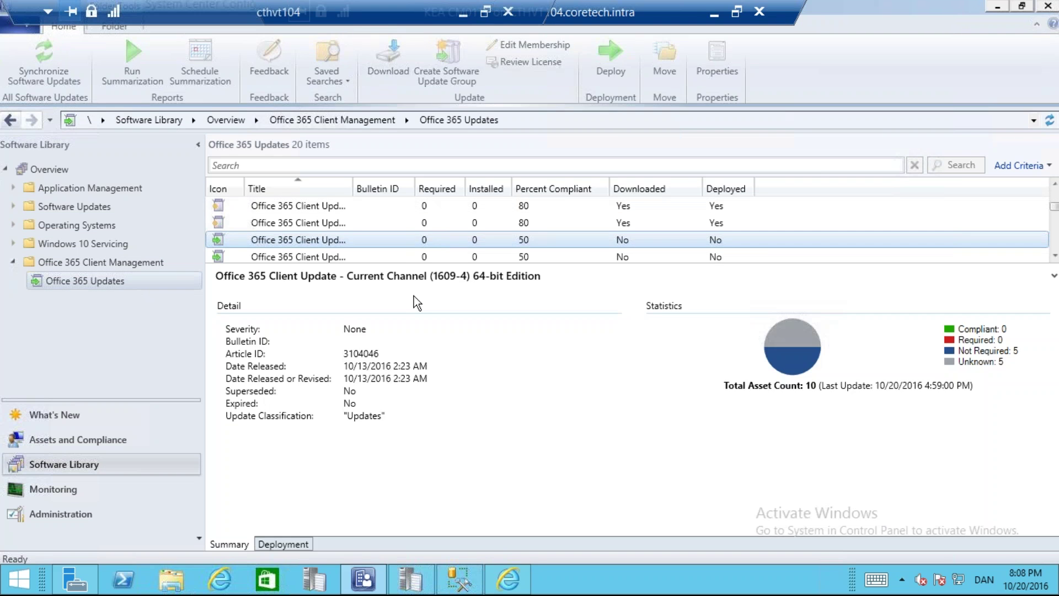
key("Down")
key("Down")
left_click_drag(417, 404, 418, 429)
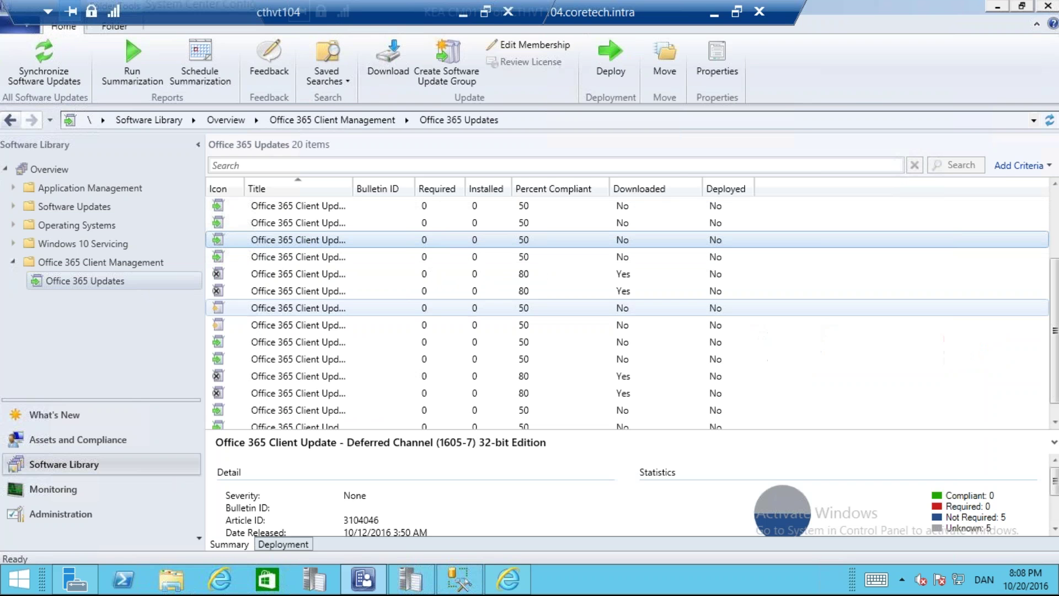
left_click_drag(352, 193, 422, 191)
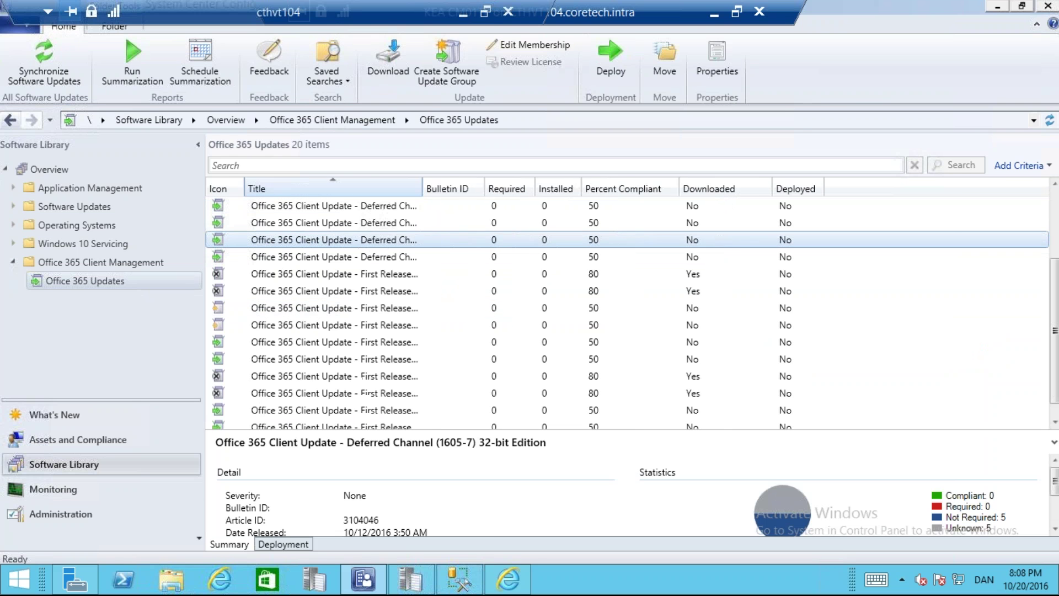
Examine the Office 365 Client Management dashboard, including its client channels, client settings and automatic deployment rule tiles.
left_click(107, 260)
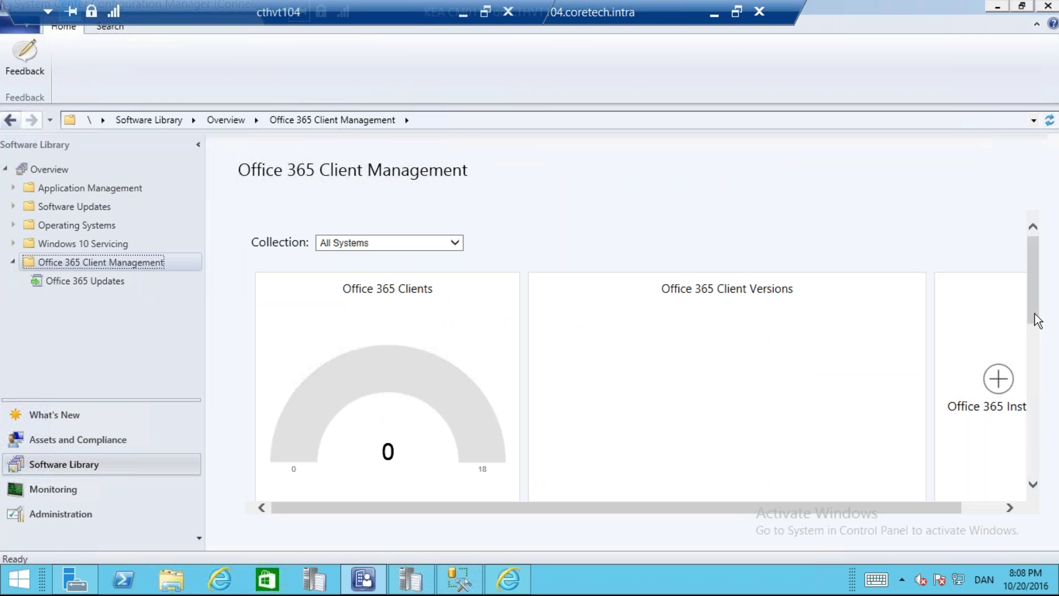
left_click_drag(1034, 313, 1012, 439)
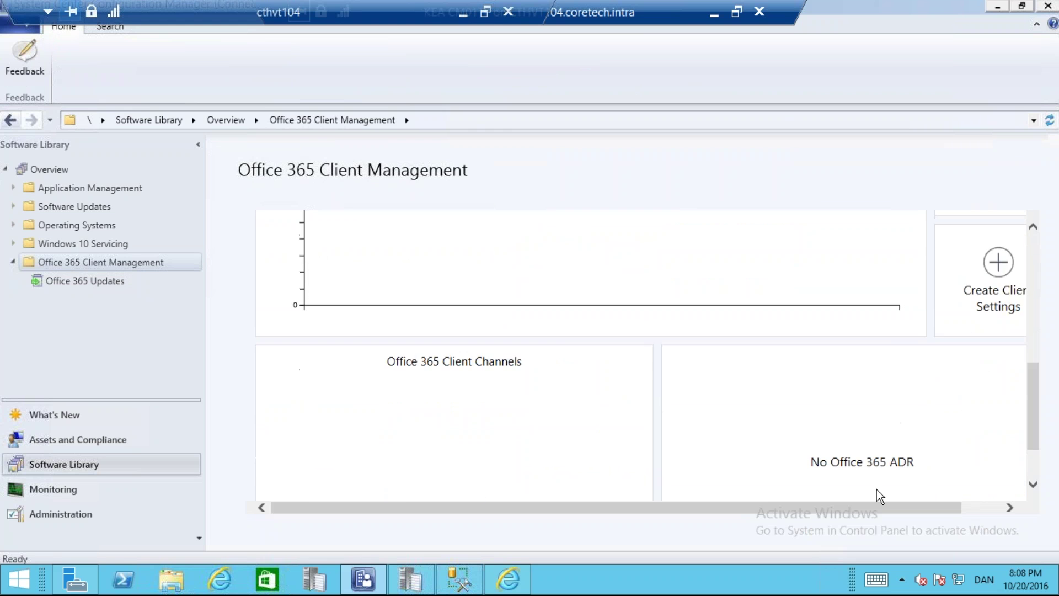
left_click_drag(858, 508, 998, 508)
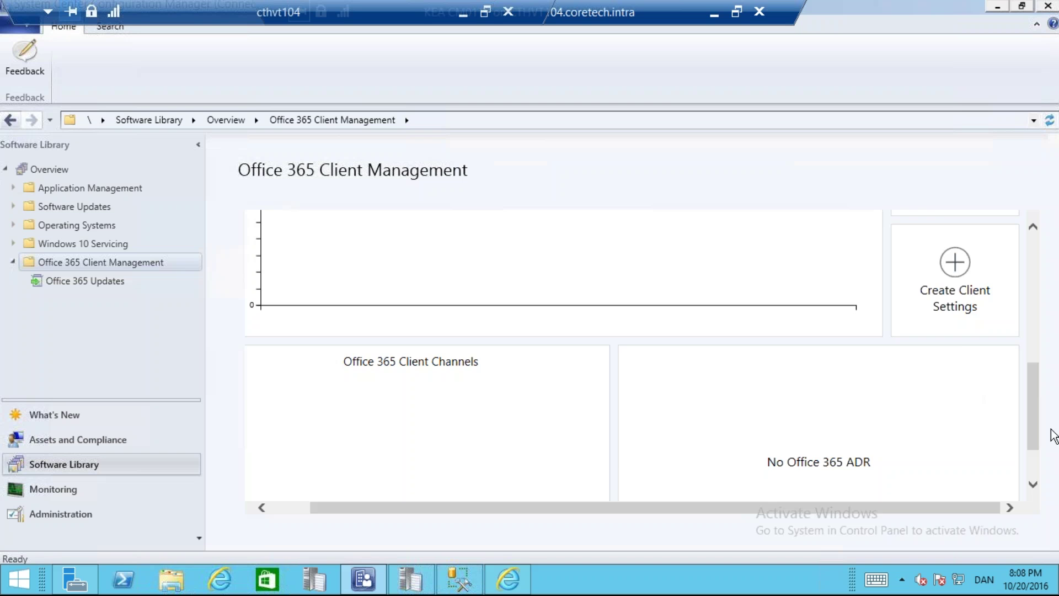
Open the Client Data Sources dashboard under Monitoring and inspect the distribution source breakdown for each package in Top Distributed Content.
left_click_drag(1035, 430, 1041, 354)
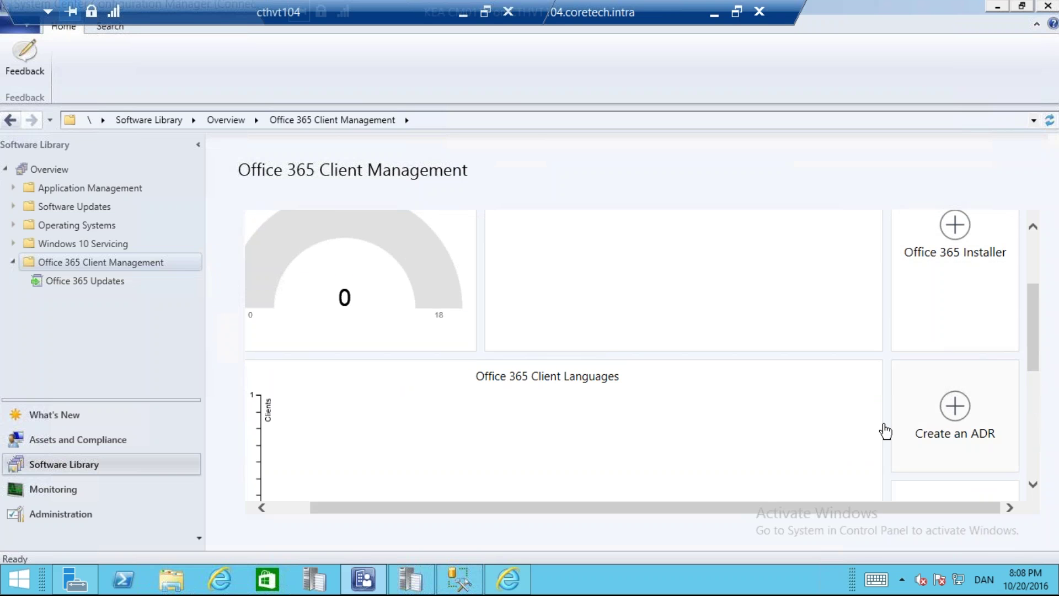
left_click(28, 488)
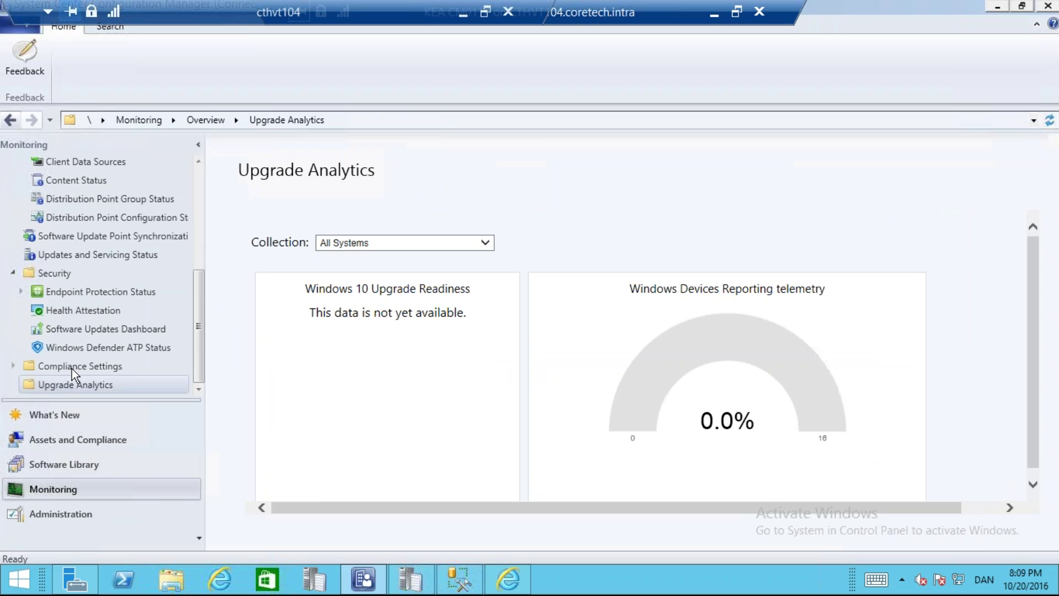
left_click_drag(203, 342, 207, 313)
left_click(104, 219)
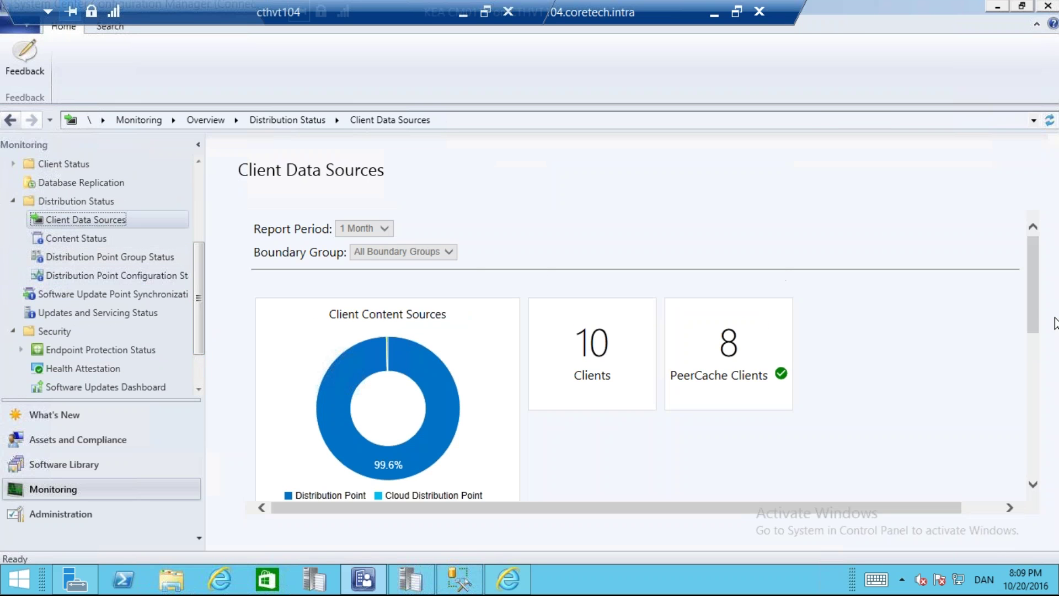
left_click_drag(1034, 307, 1025, 410)
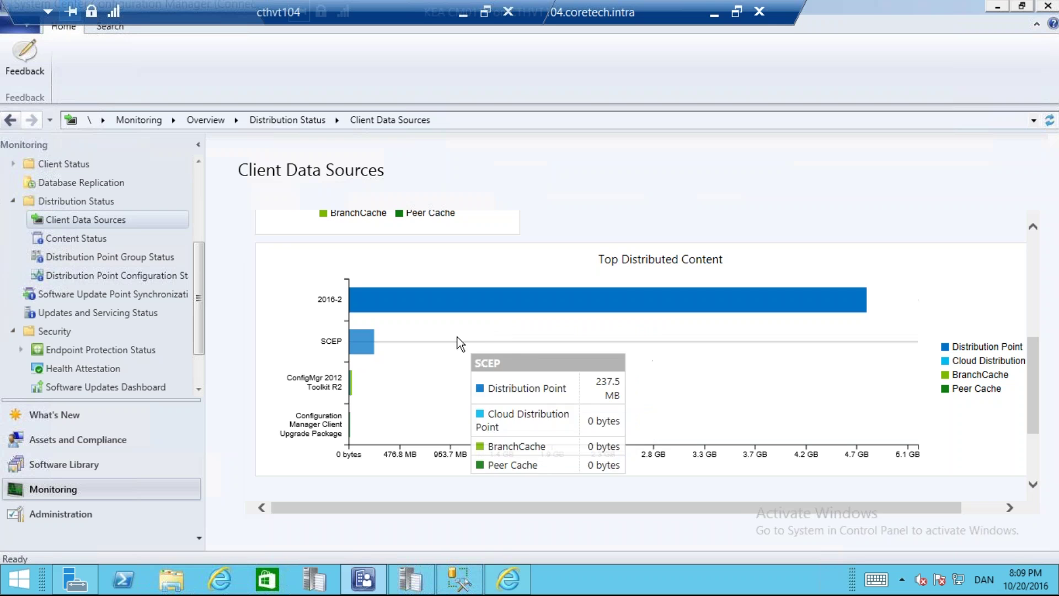
mouse_move(368, 375)
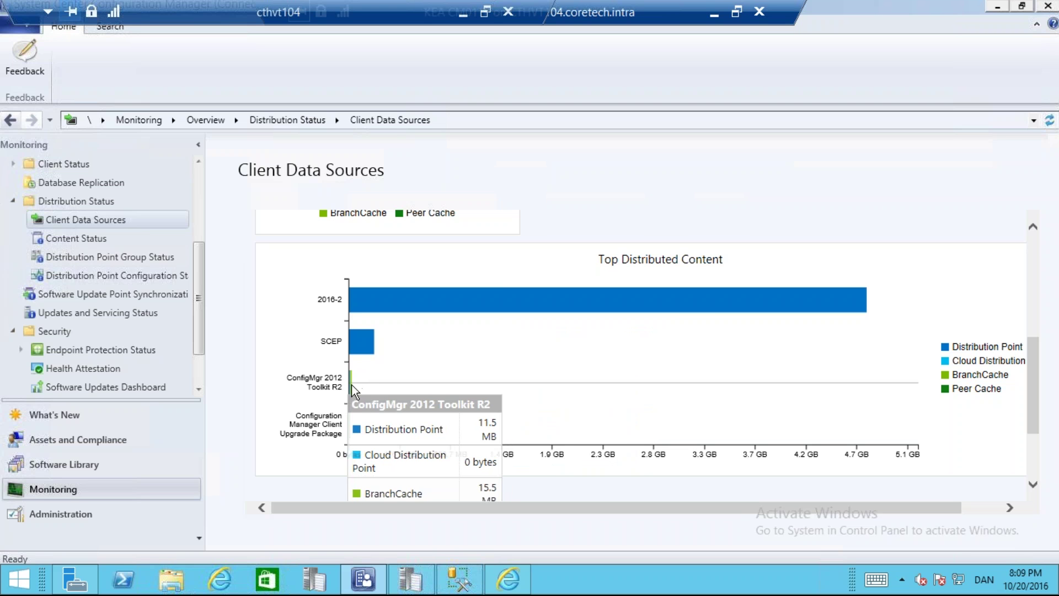
mouse_move(351, 428)
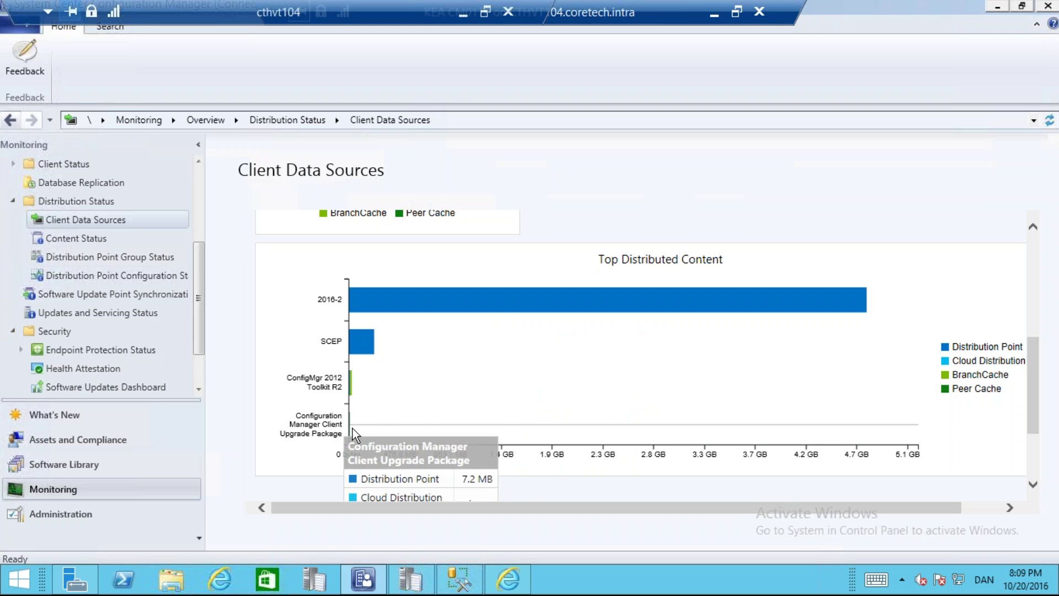
Open the Software Updates Dashboard under Security and examine its compliance chart, update categories and Devices Missing Updates graph.
left_click(464, 12)
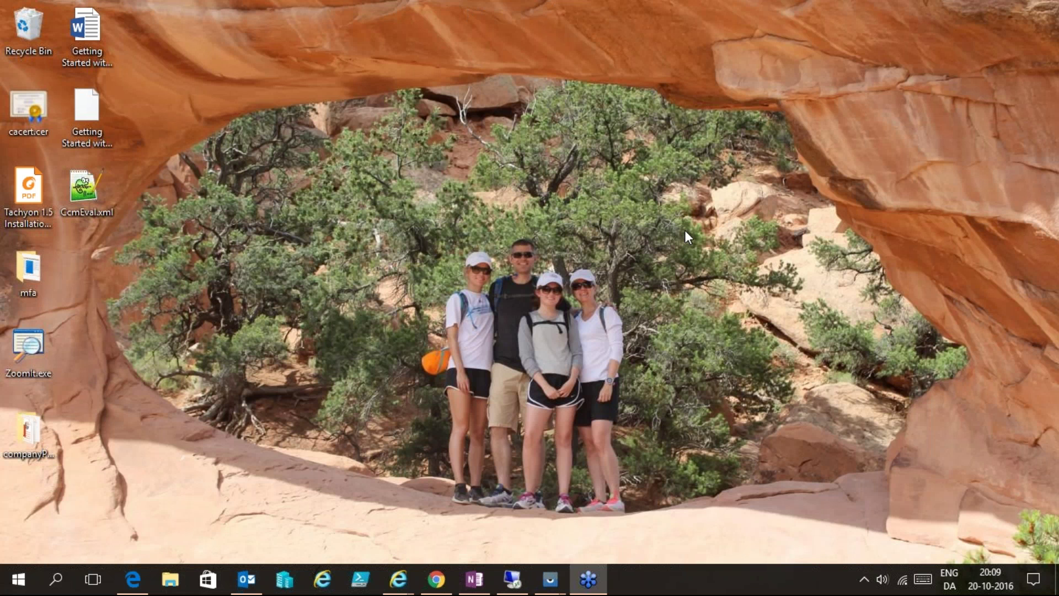
left_click(512, 580)
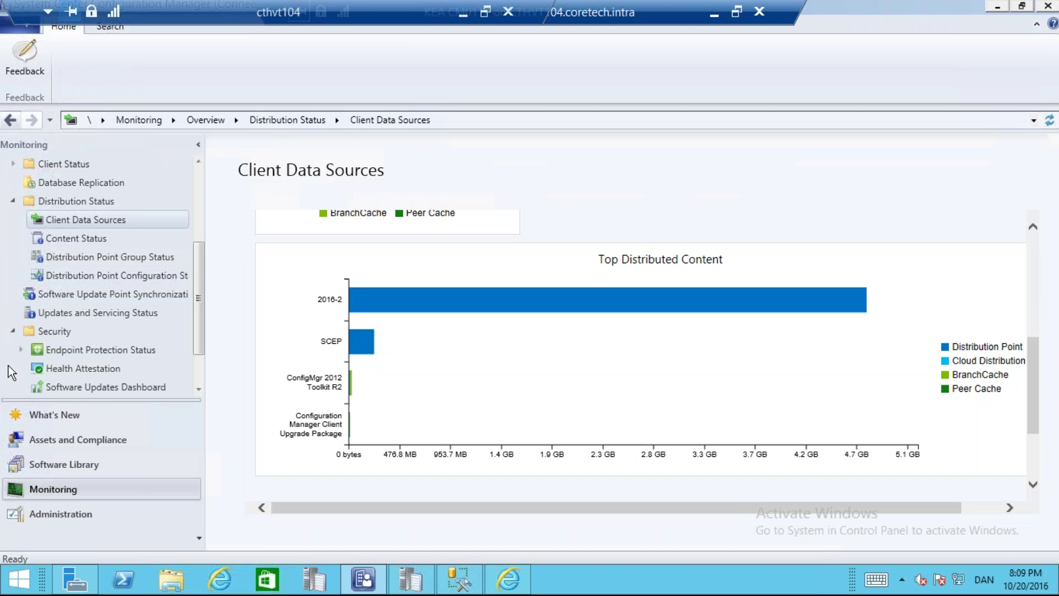
left_click(90, 388)
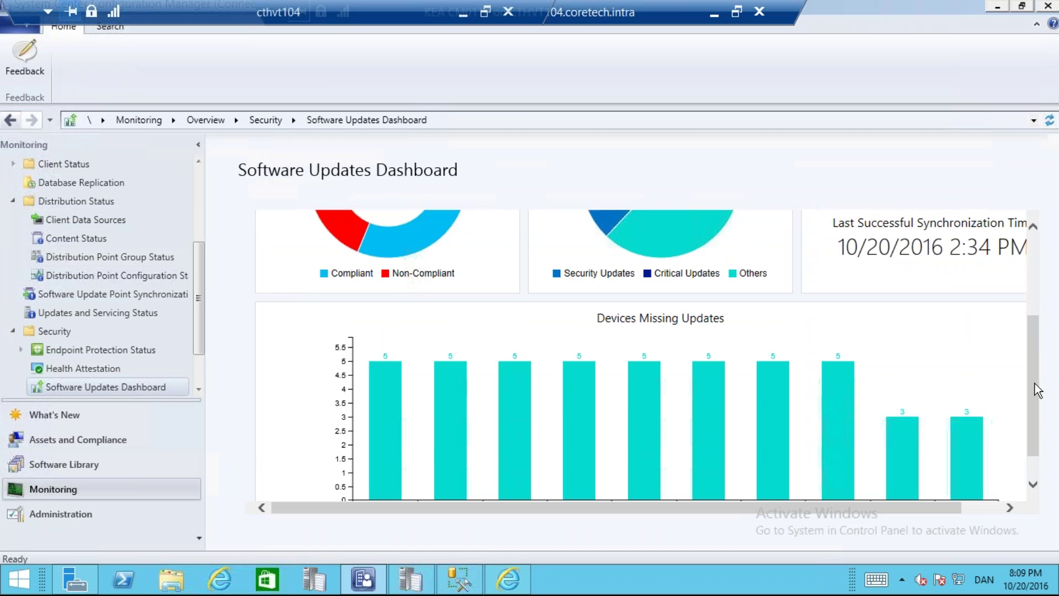
mouse_move(1034, 359)
left_mouse_down()
mouse_move(1031, 288)
mouse_move(1021, 395)
mouse_move(1021, 374)
left_mouse_up()
mouse_move(419, 280)
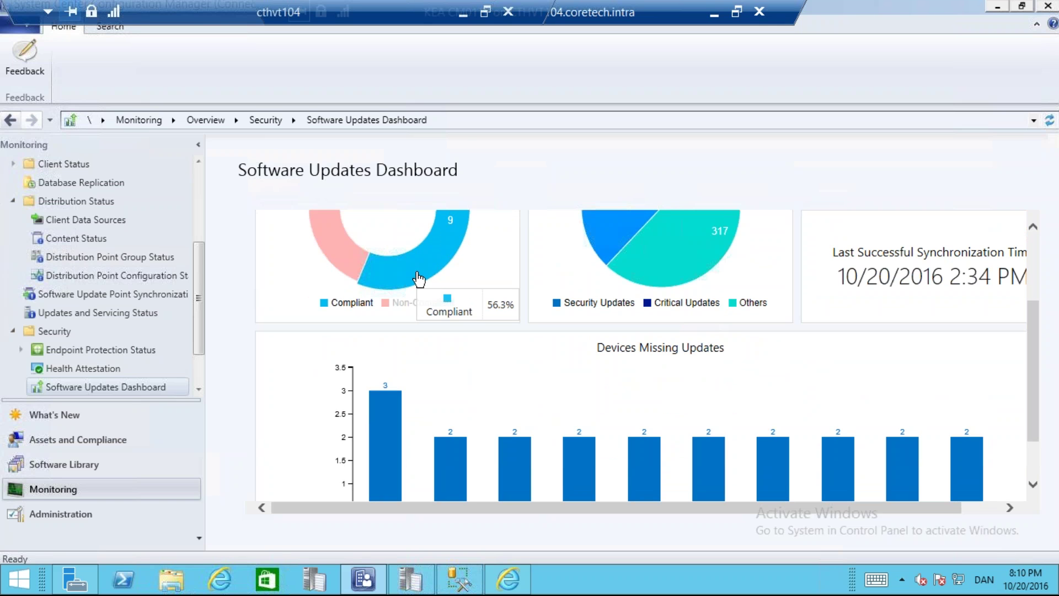
mouse_move(350, 274)
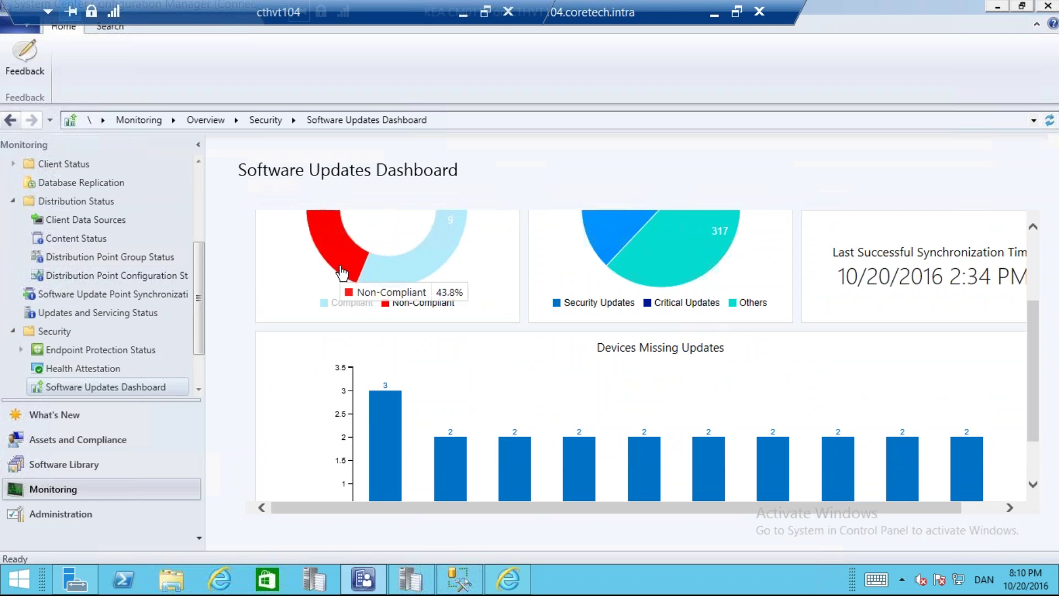
mouse_move(644, 260)
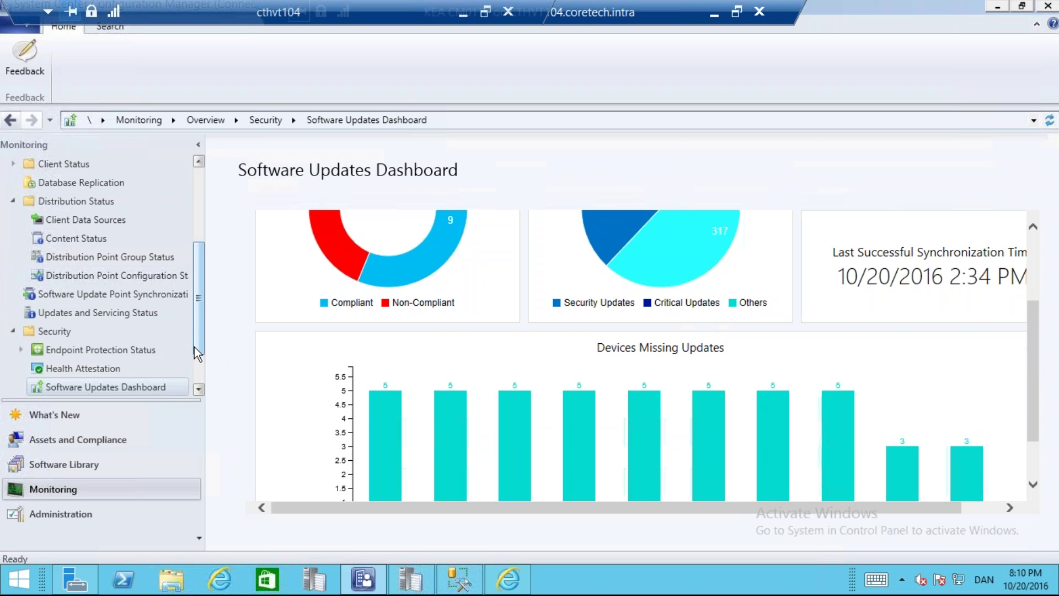
Review the agent onboarding and health charts in Windows Defender ATP Status, then minimize the remote session to the local desktop.
left_click_drag(201, 352, 198, 384)
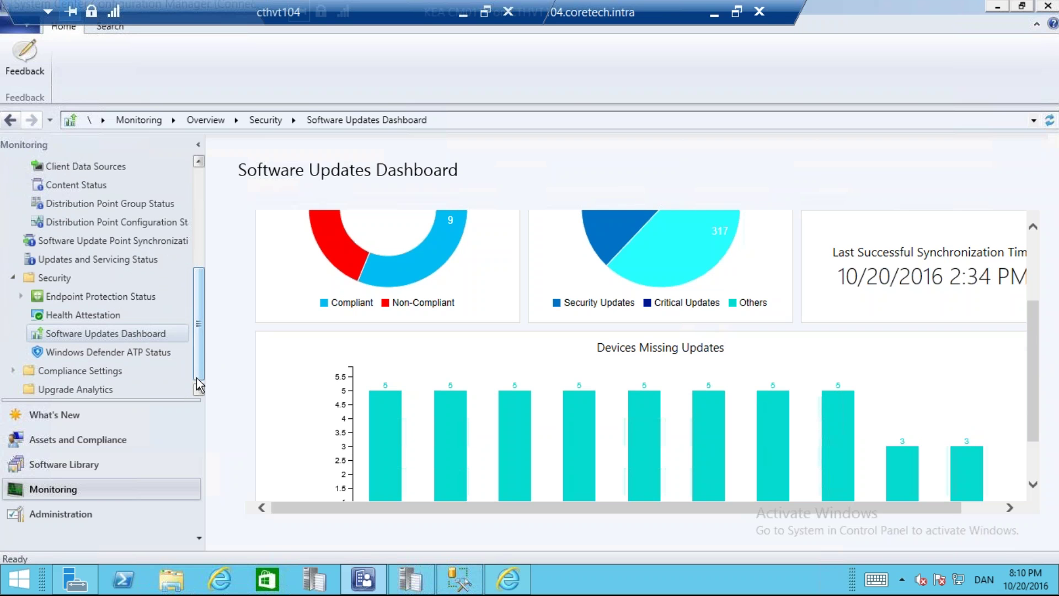
left_click(105, 352)
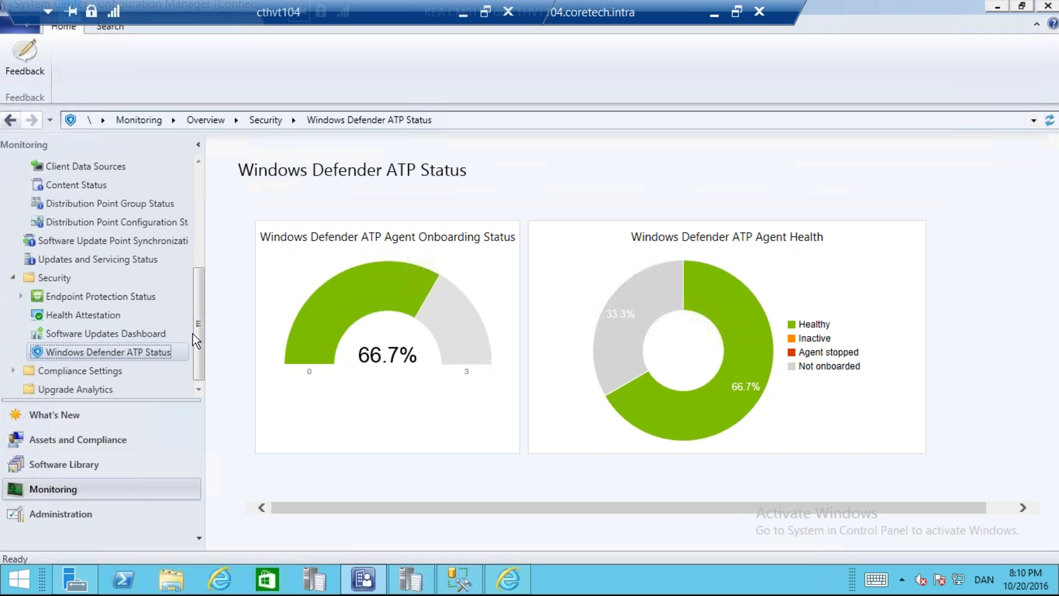
left_click_drag(197, 332, 204, 280)
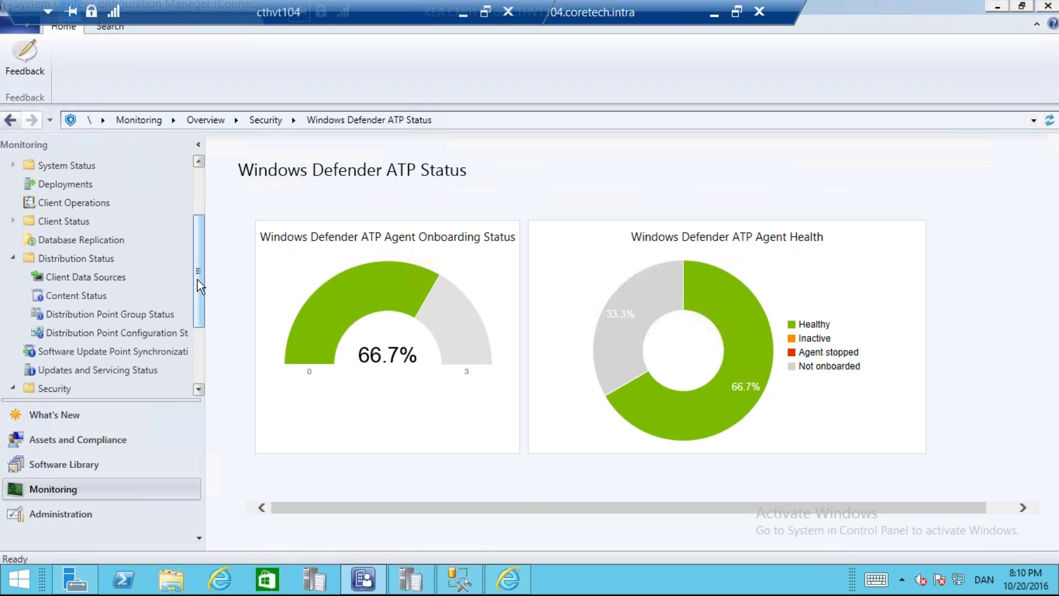
left_click_drag(198, 280, 200, 260)
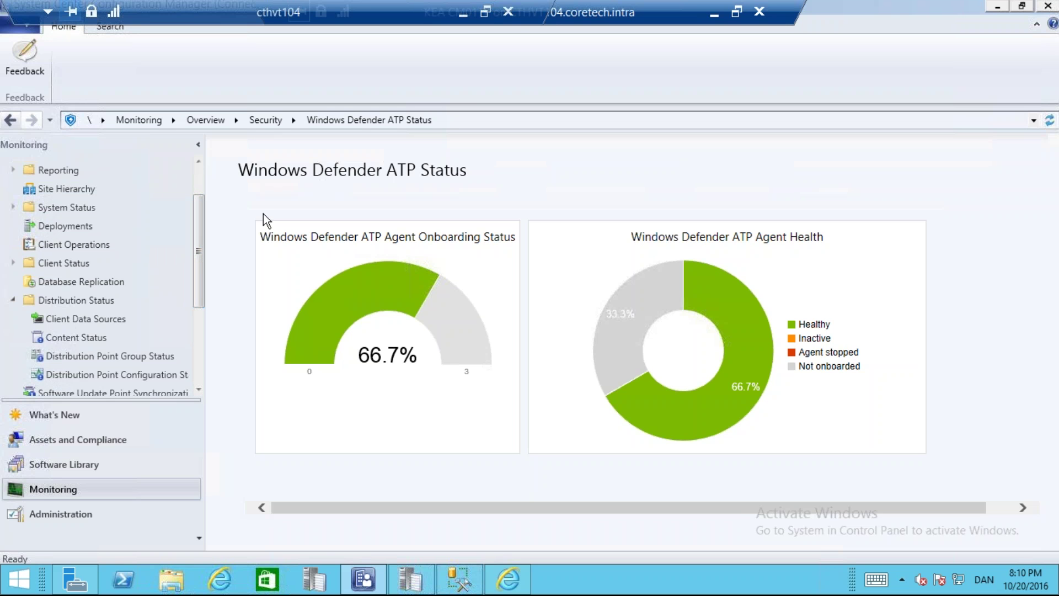
left_click(466, 15)
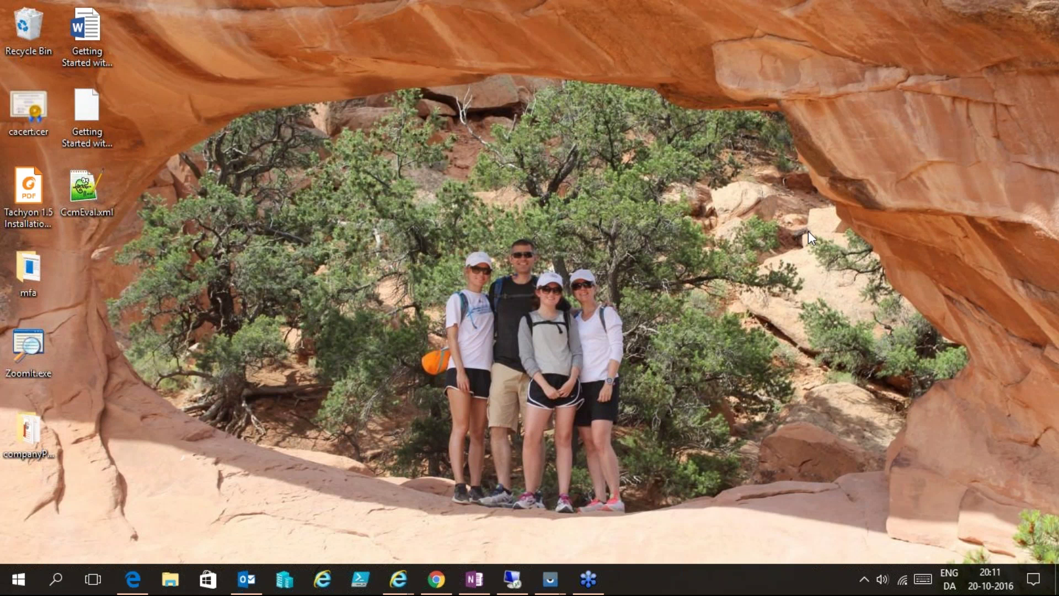
left_click(528, 319)
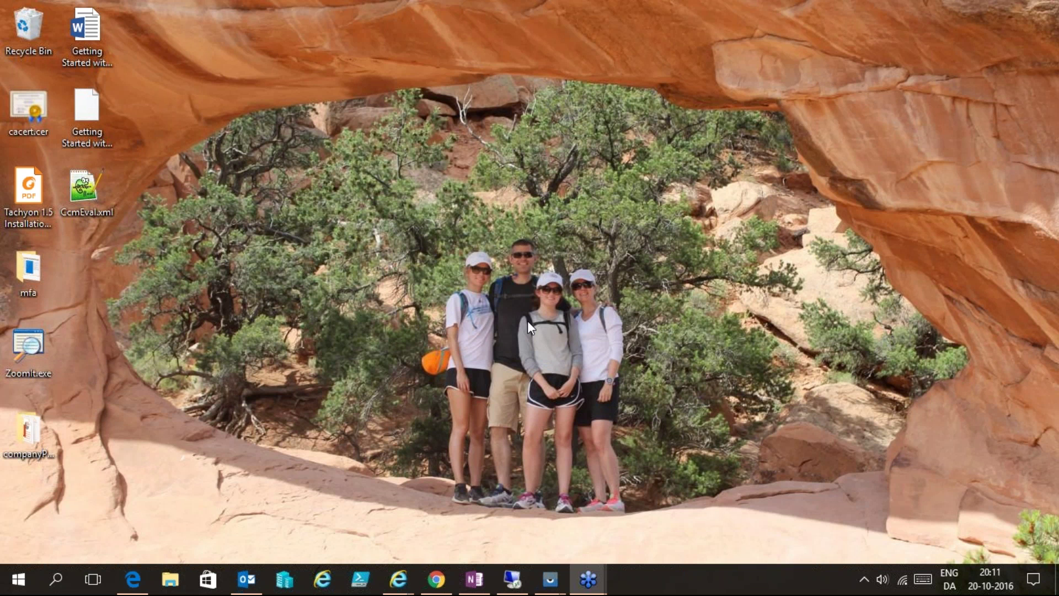